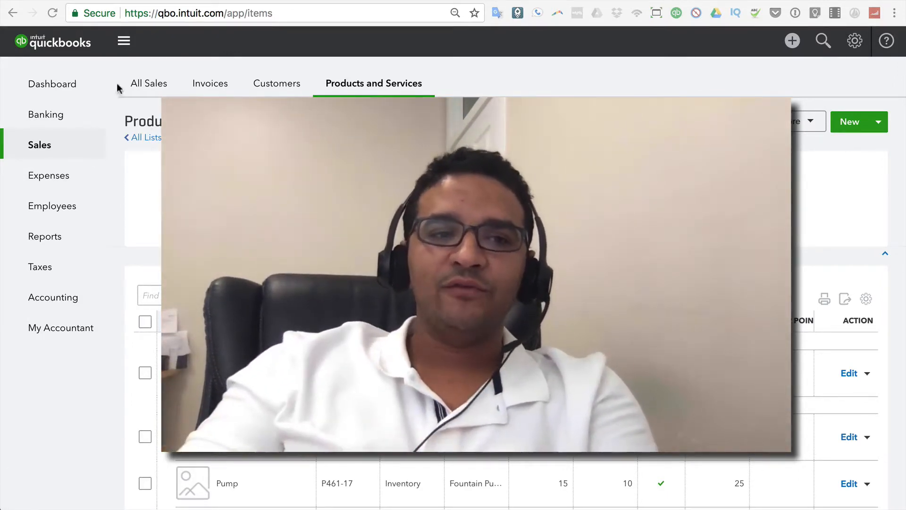
Step: Open the Sales section of the company's Account and Settings
click(50, 85)
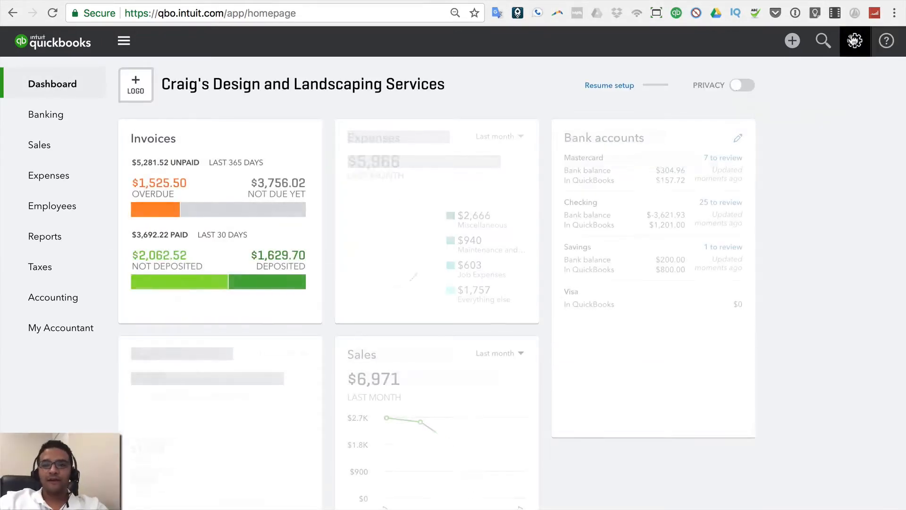
click(855, 41)
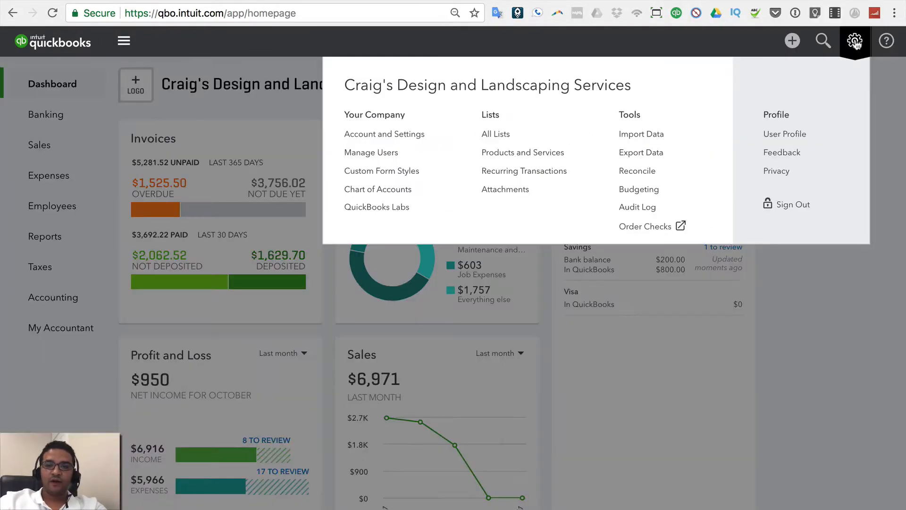
click(379, 138)
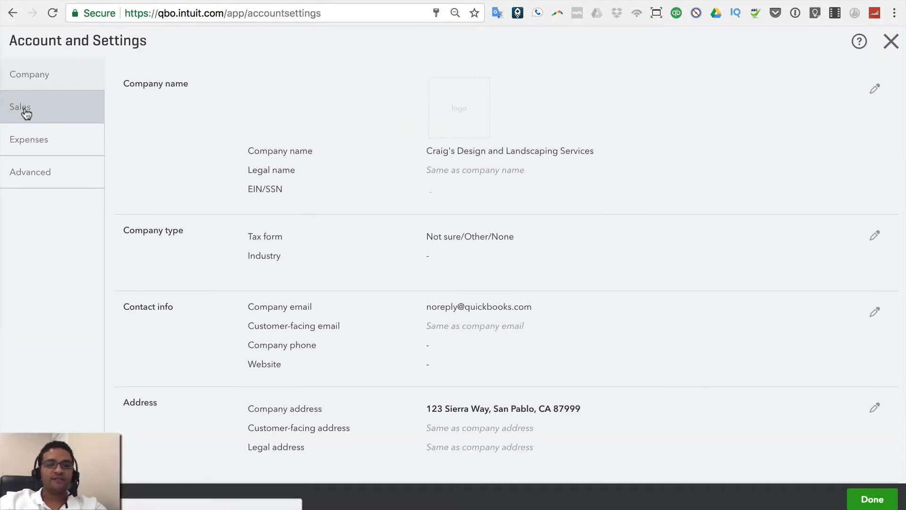
click(12, 110)
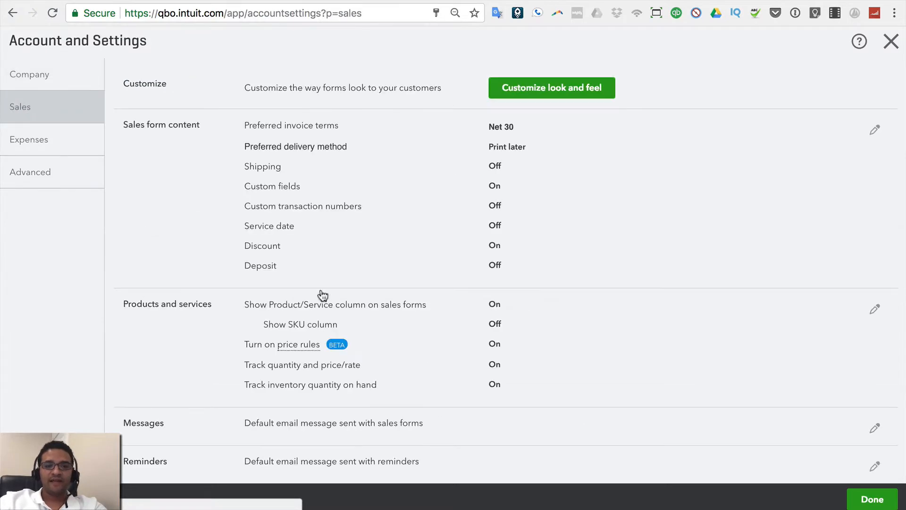
Step: Turn on price rules in the Products and services settings, save the change and close the settings
click(177, 347)
click(255, 347)
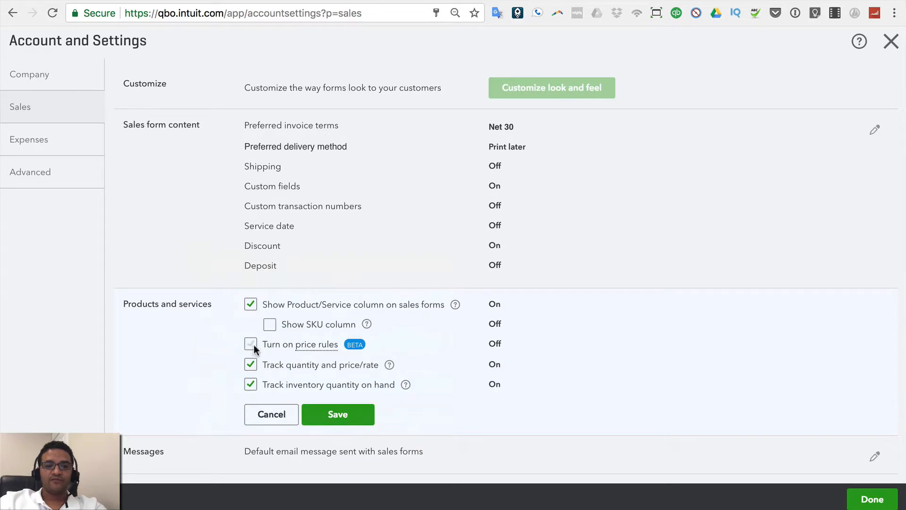
click(254, 345)
click(345, 416)
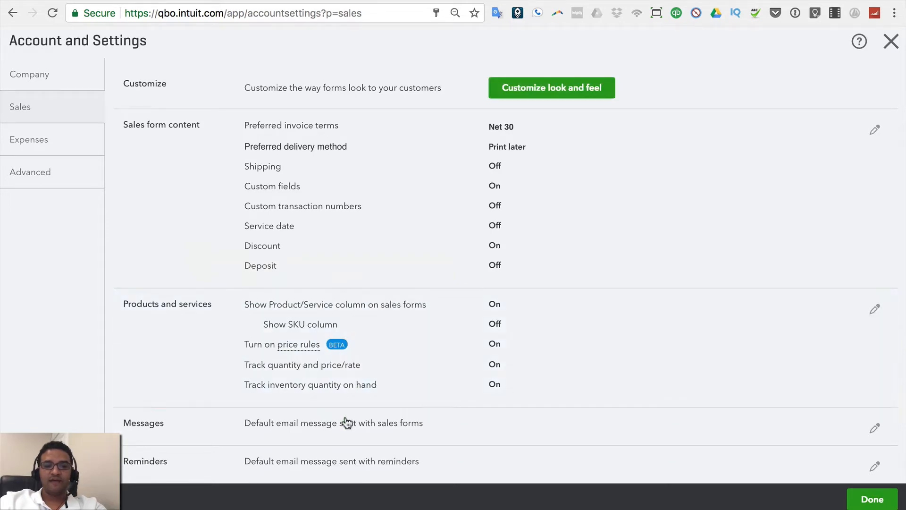
click(872, 499)
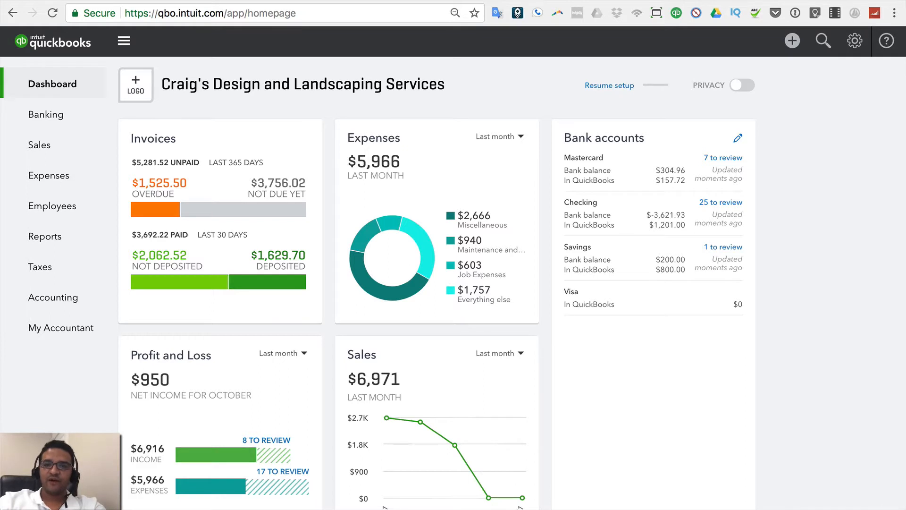
Step: Open the price rules page from the Products and Services list
click(856, 47)
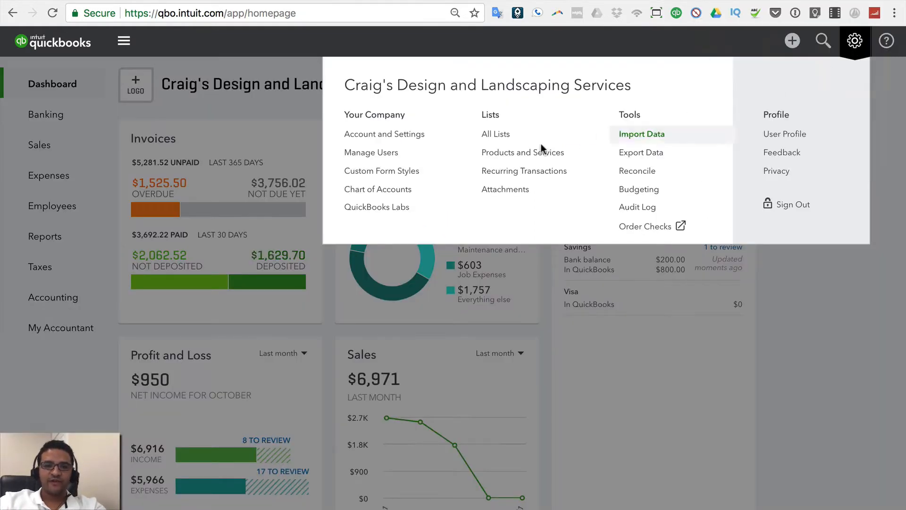
click(517, 154)
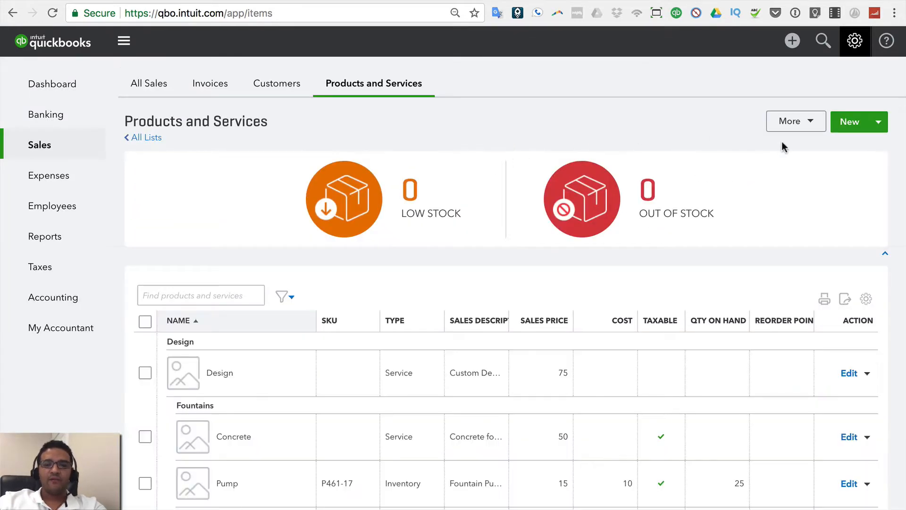
click(812, 126)
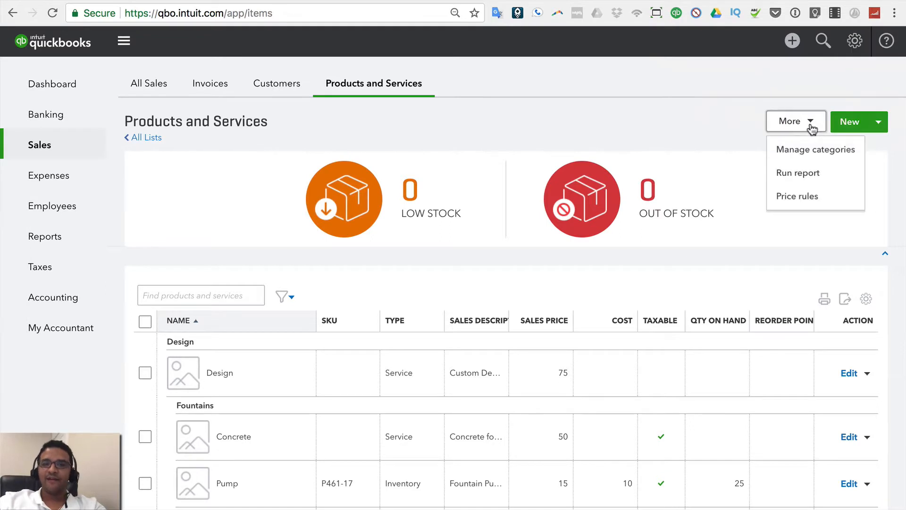
click(803, 194)
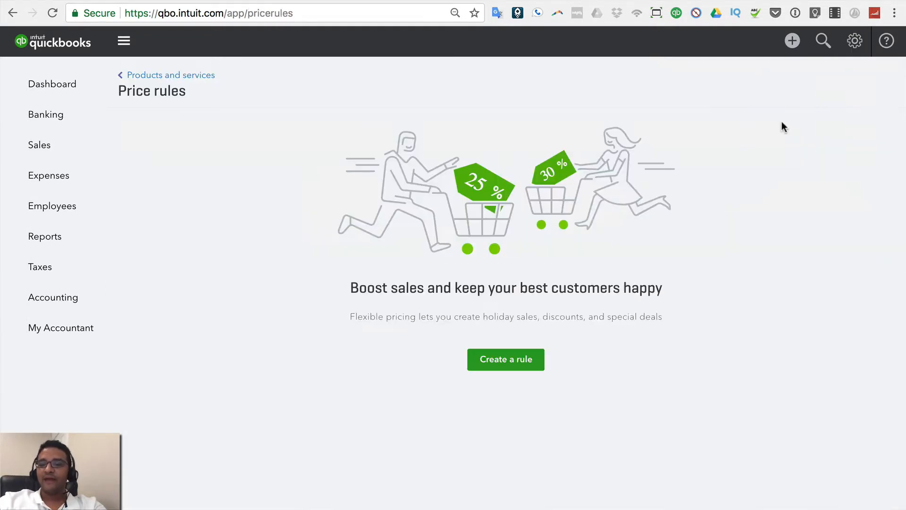
Step: Return to the Products and Services list and reopen its price rules page
click(156, 76)
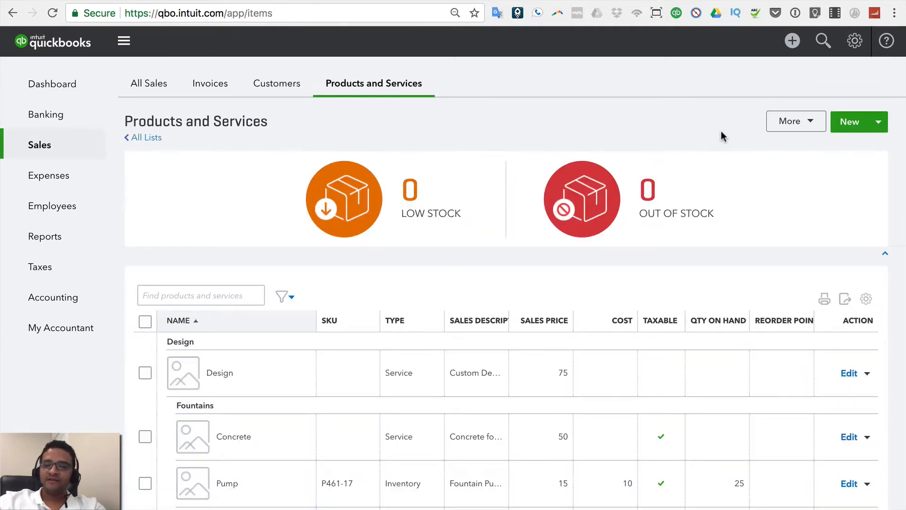
click(810, 121)
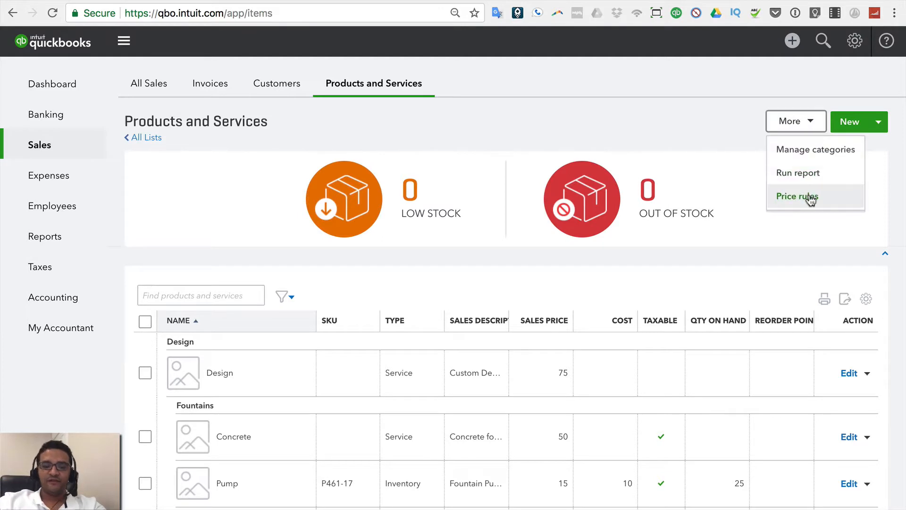
click(798, 196)
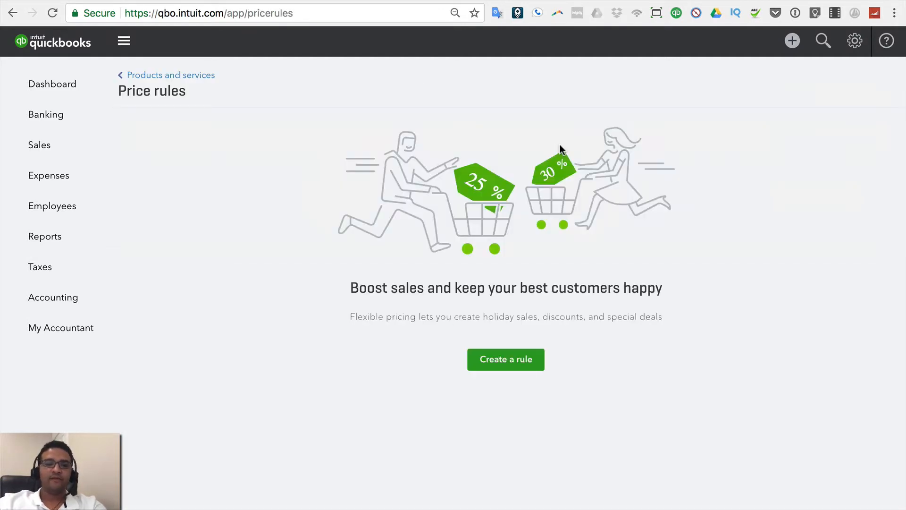
Step: Start a new price rule and name it 10% Off
click(509, 357)
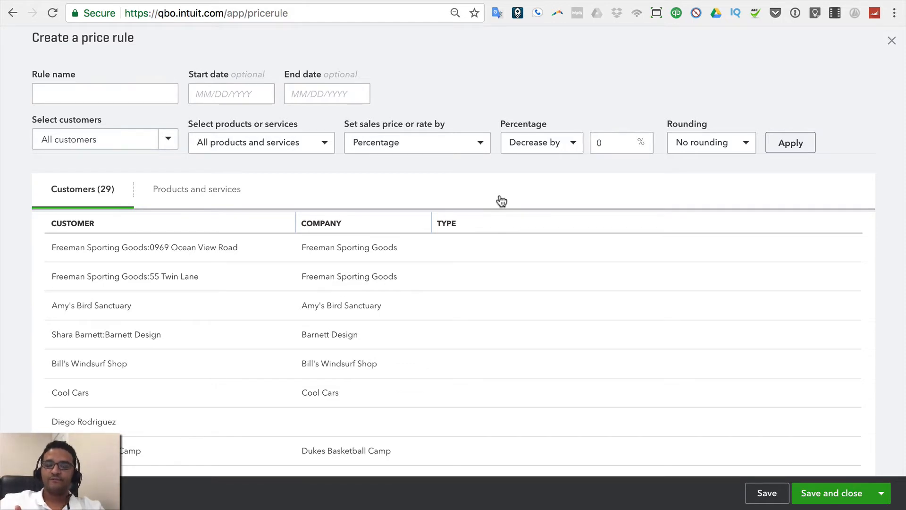
click(45, 90)
text(1)
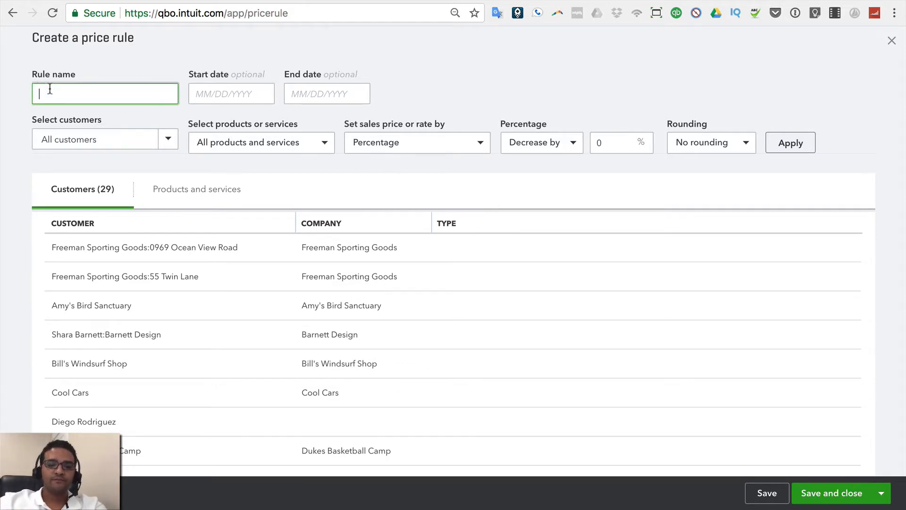
text(0%)
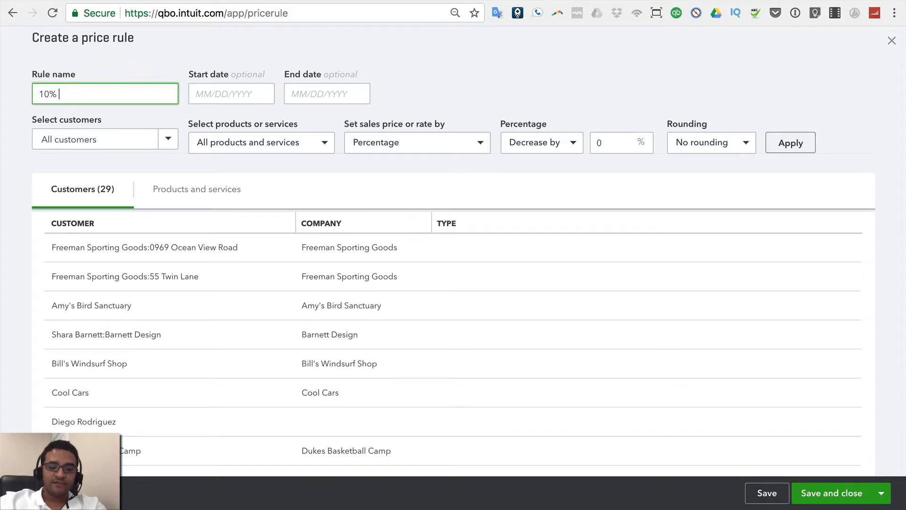
text( Off)
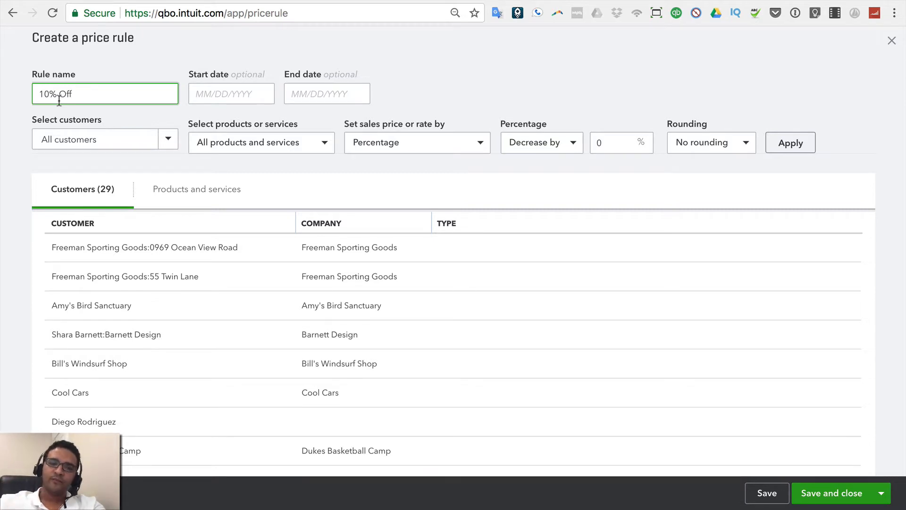
Step: Set the price rule's end date to 12/31/2017
click(304, 101)
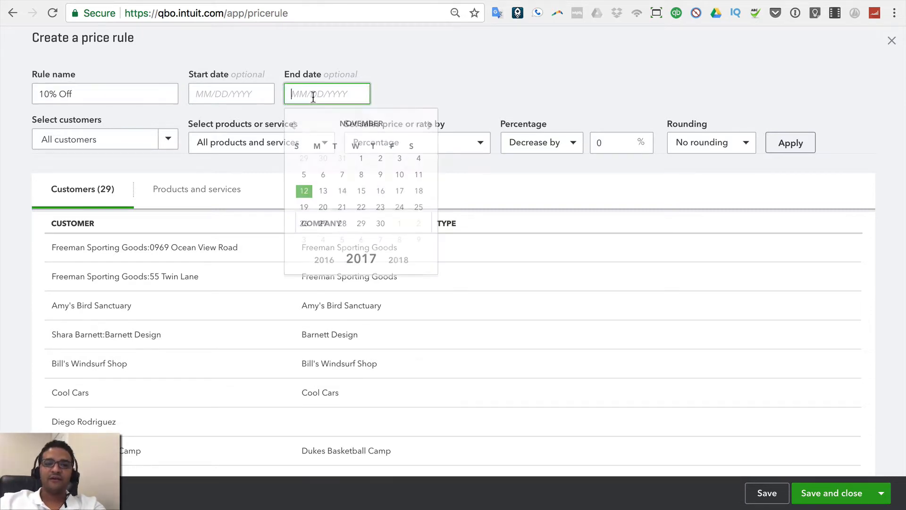
click(430, 125)
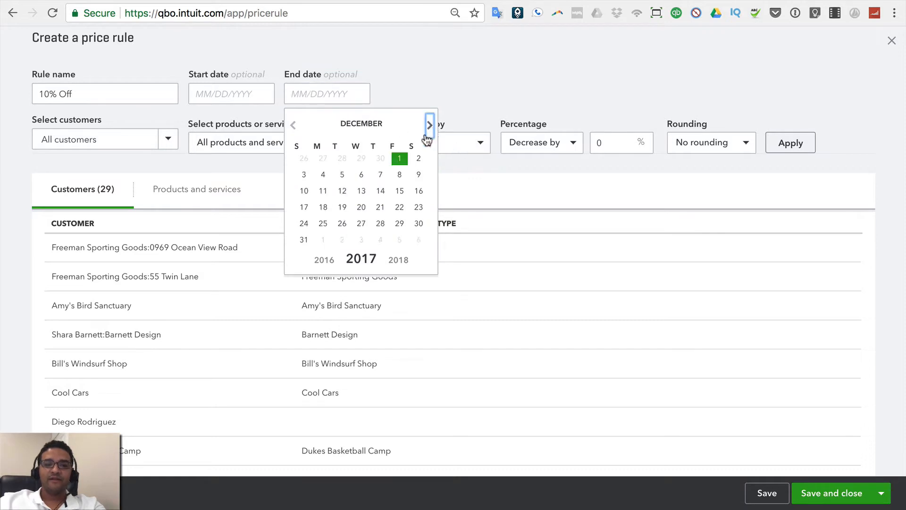
click(304, 239)
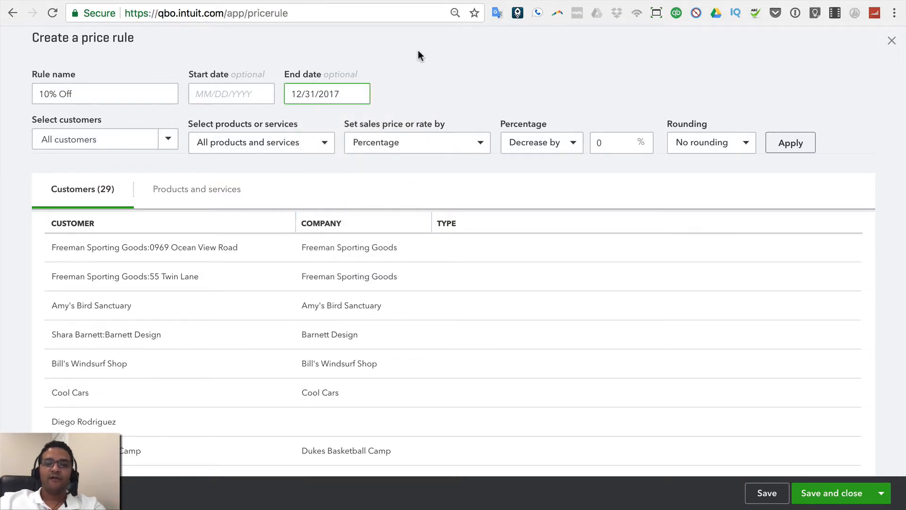
Step: Make the rule cover all customers and all products and services
click(170, 141)
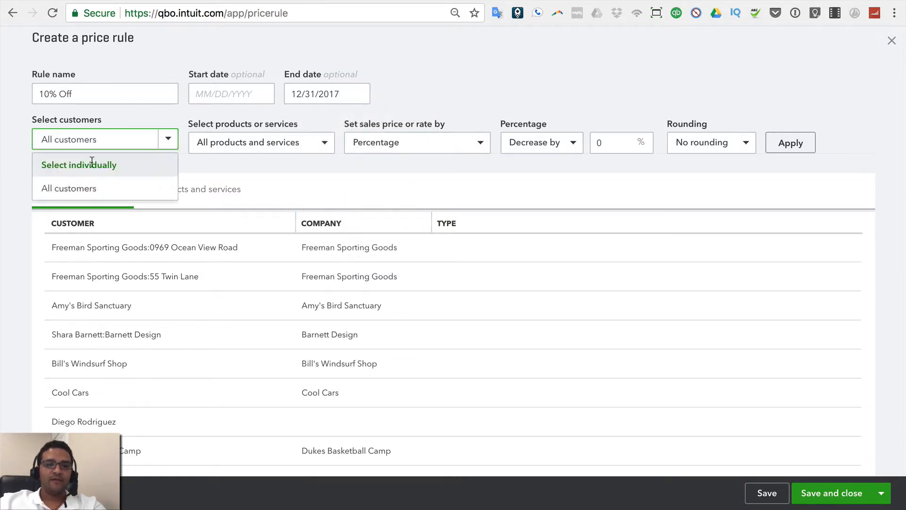
click(77, 197)
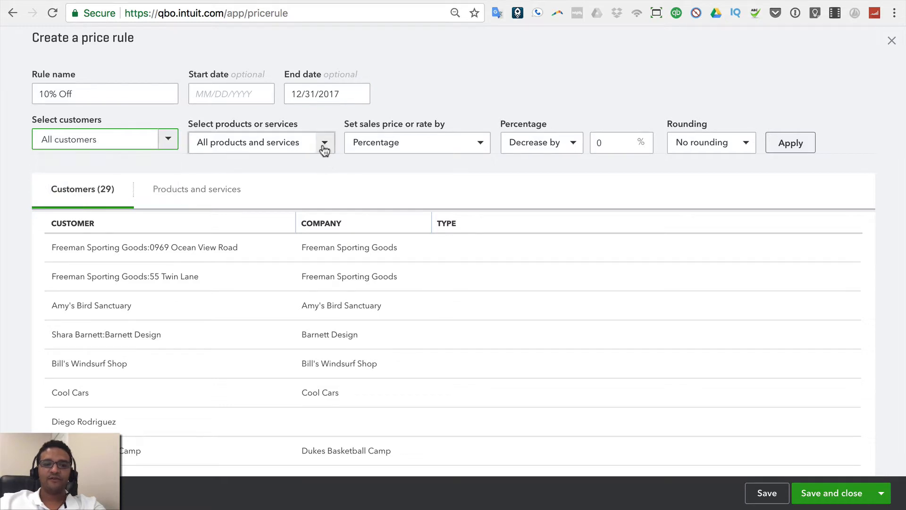
click(324, 144)
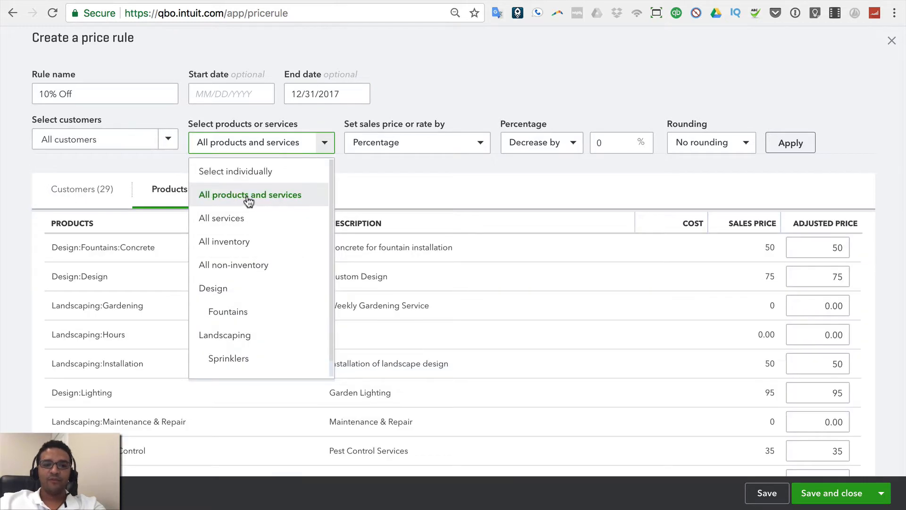
click(245, 198)
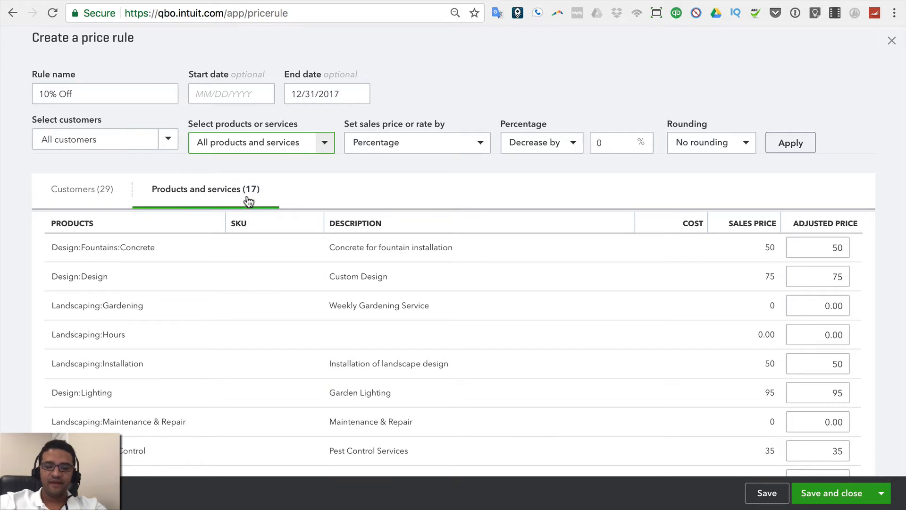
Step: Set the rule to decrease sales prices by a percentage of 10 with no rounding, and apply it to the items
click(427, 152)
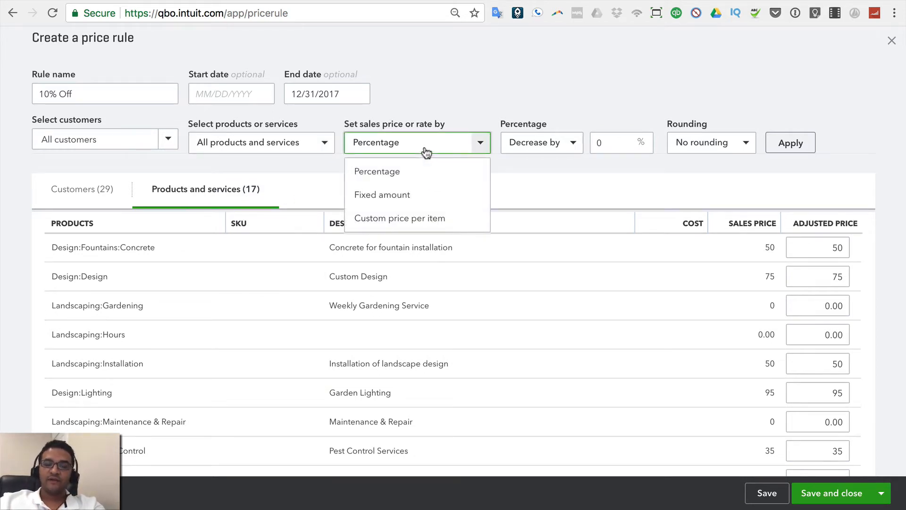
click(384, 171)
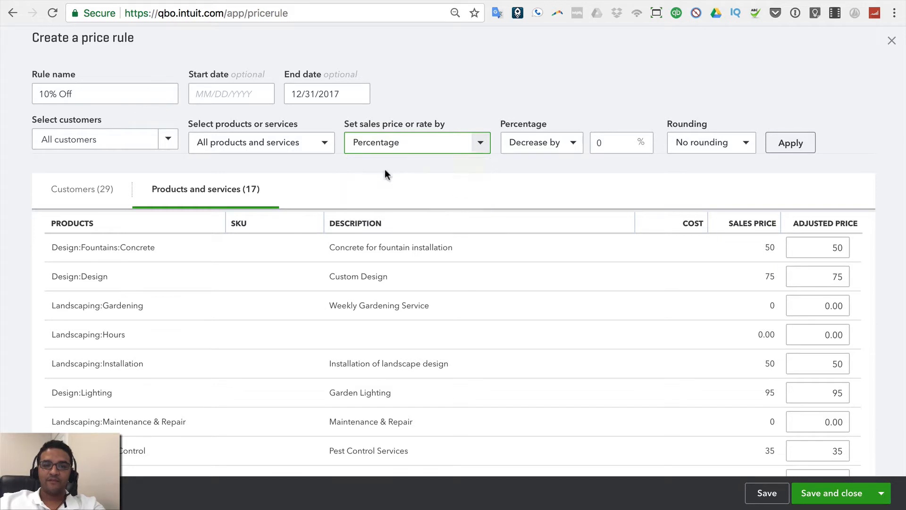
click(574, 146)
click(568, 147)
click(622, 142)
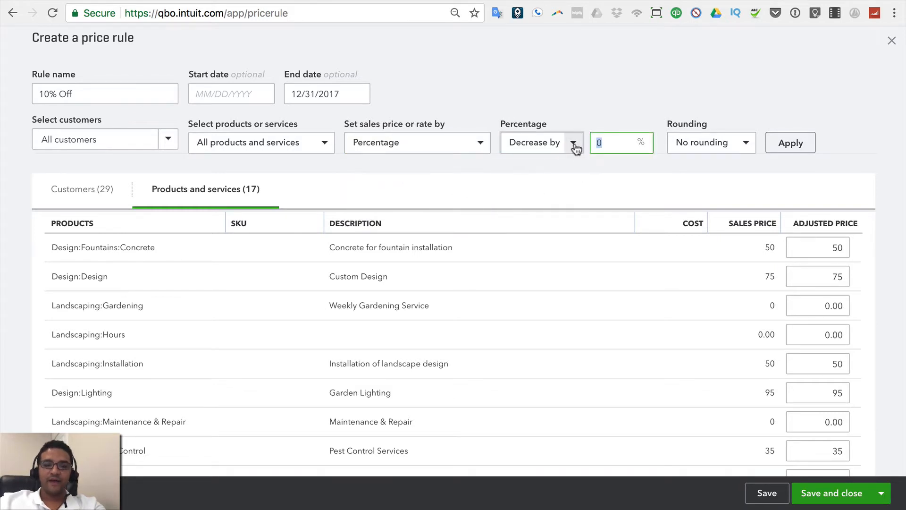
text(10)
click(713, 152)
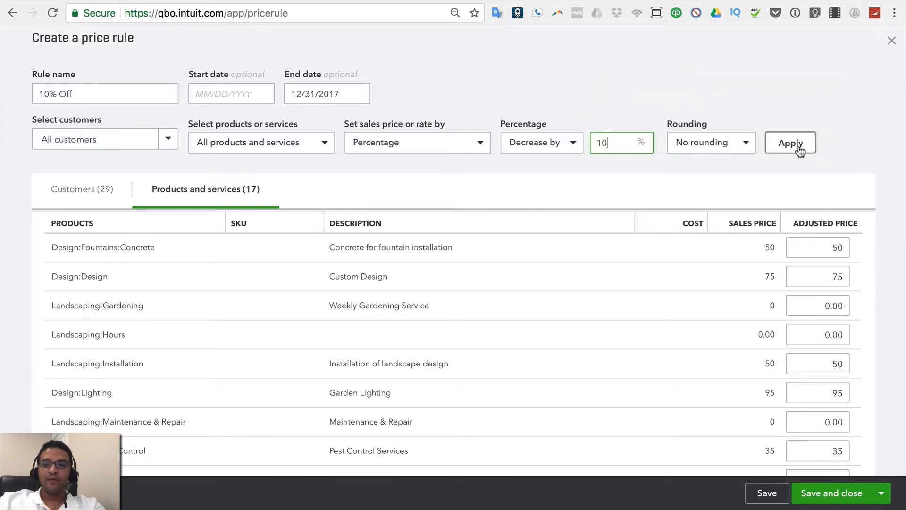
click(799, 149)
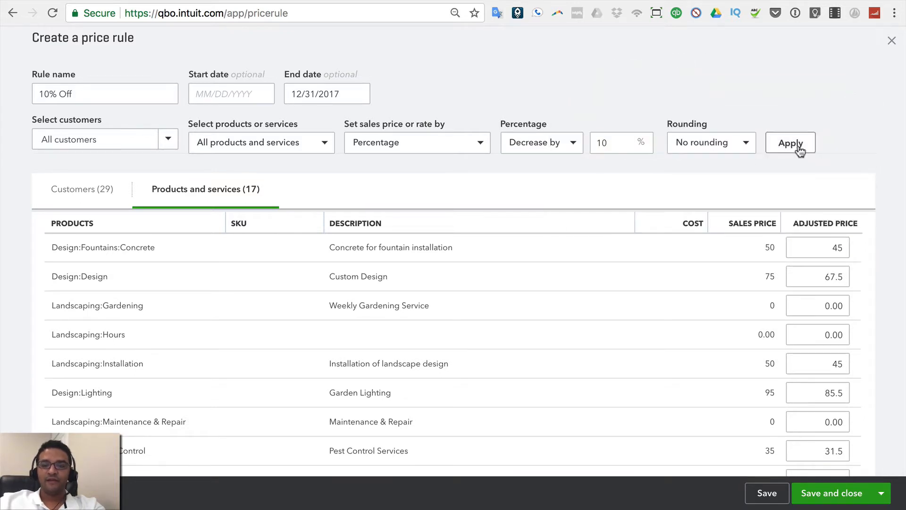
Step: Inspect the adjusted prices of the Concrete, Design and Hours items
click(823, 246)
click(822, 280)
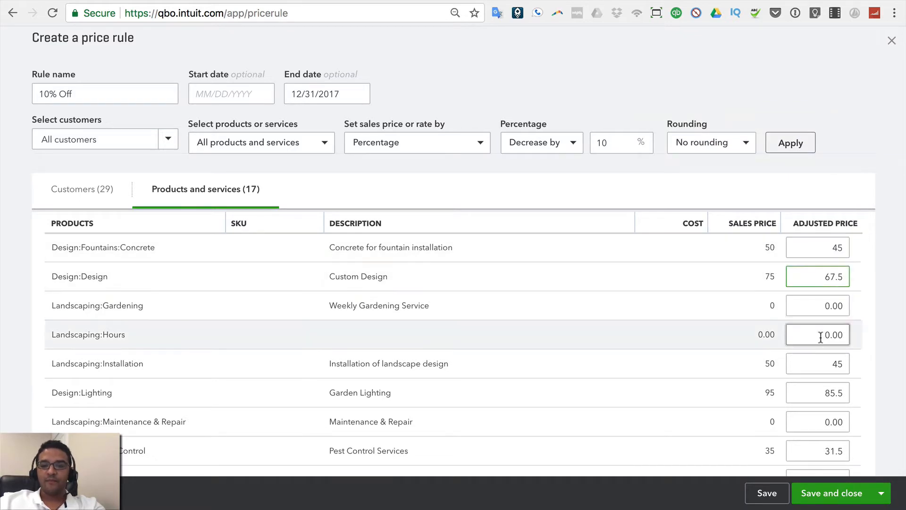
click(821, 337)
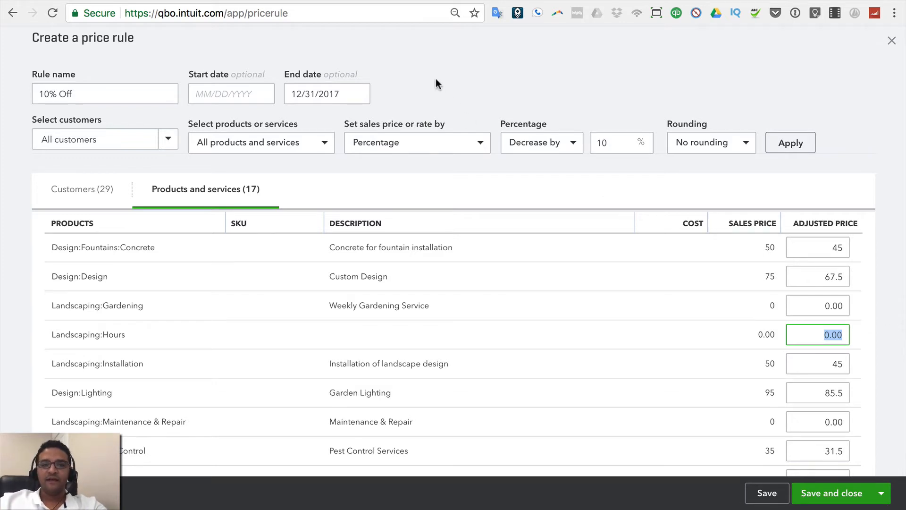
Step: View the available methods for setting the sales price or rate, keeping the Percentage method
click(425, 148)
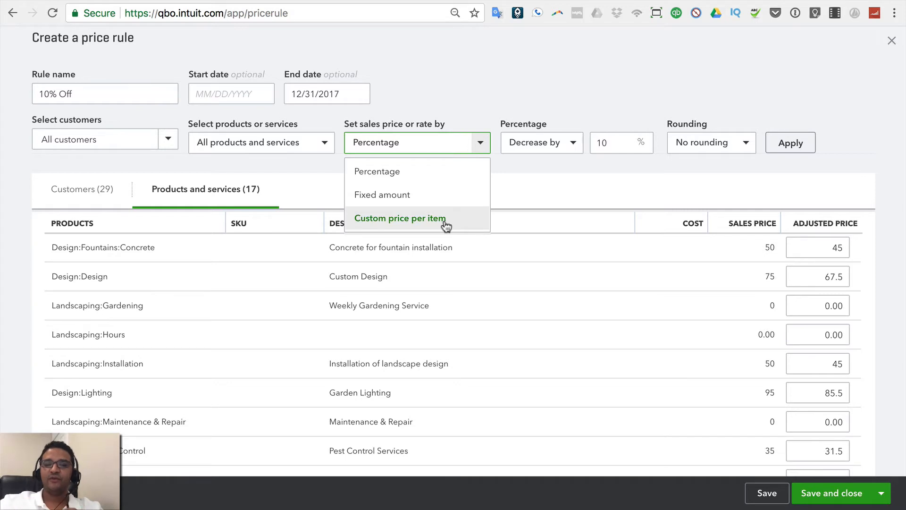
drag(482, 87, 486, 73)
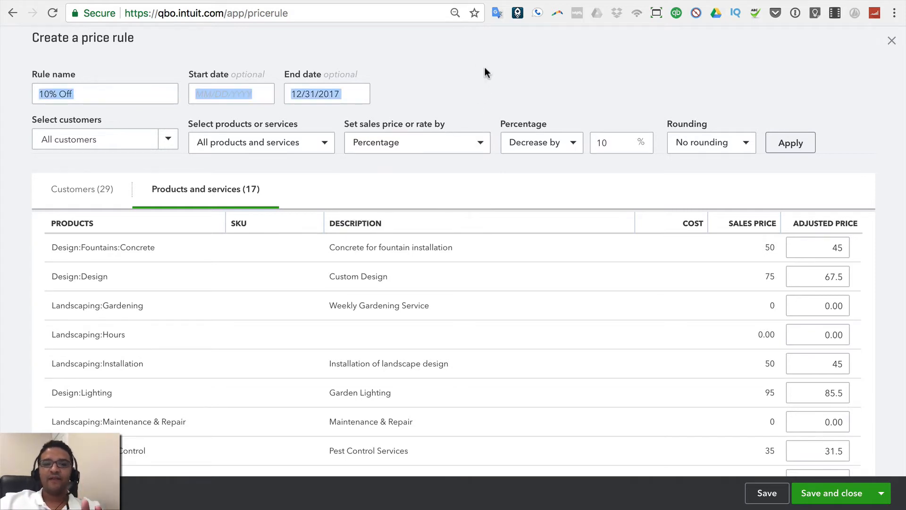
click(476, 82)
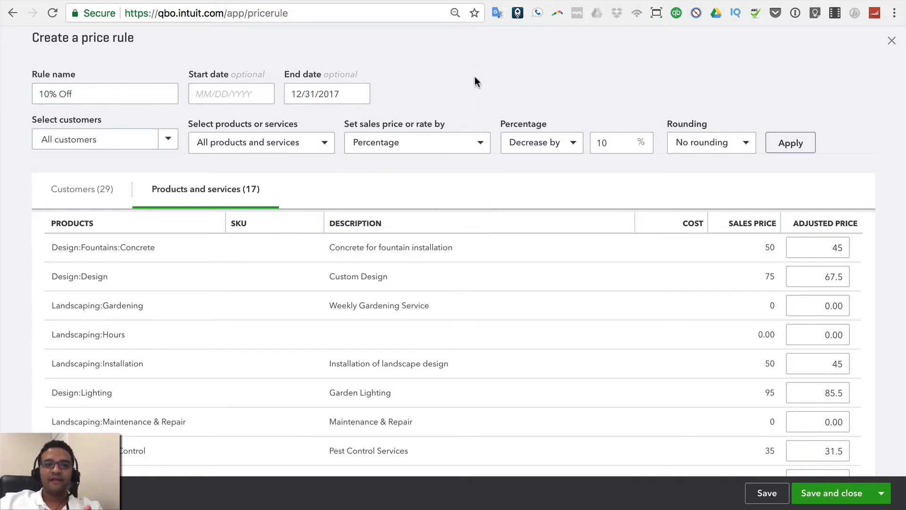
Step: Save and close the 10% Off rule and start a new price rule named $20 off
click(831, 494)
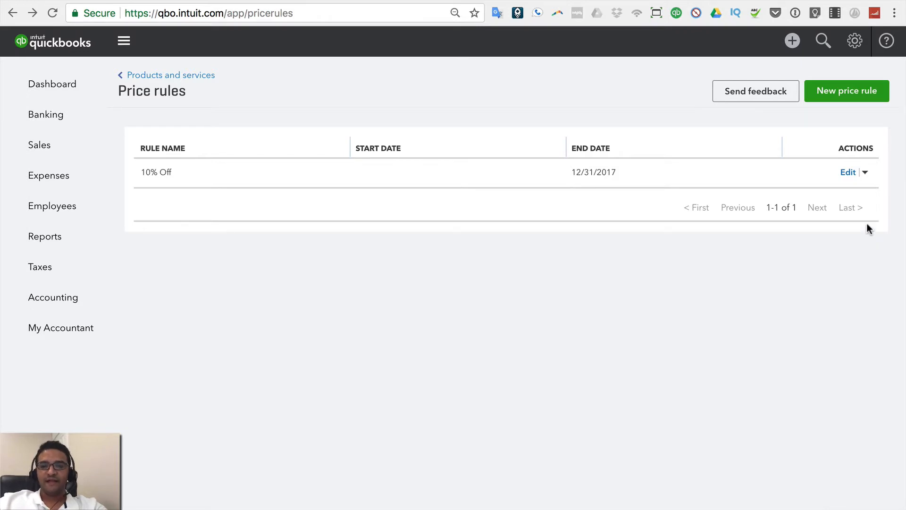
click(853, 97)
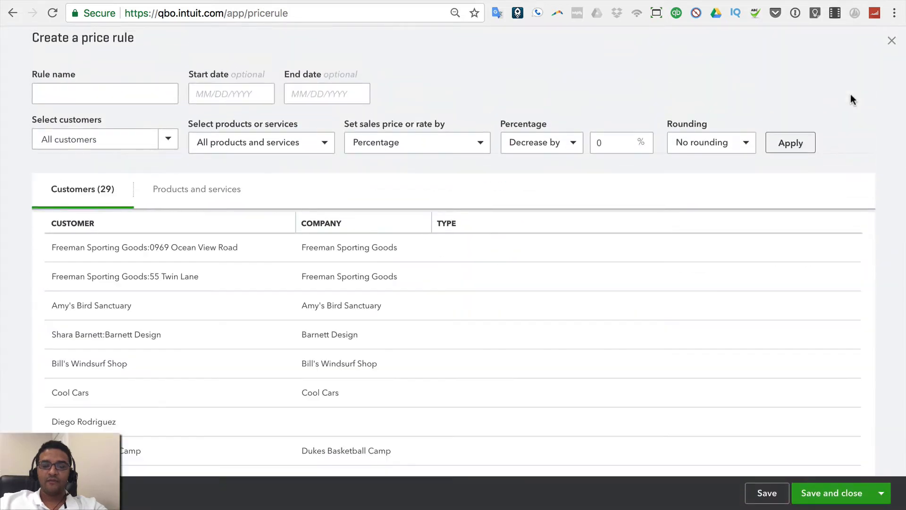
click(94, 98)
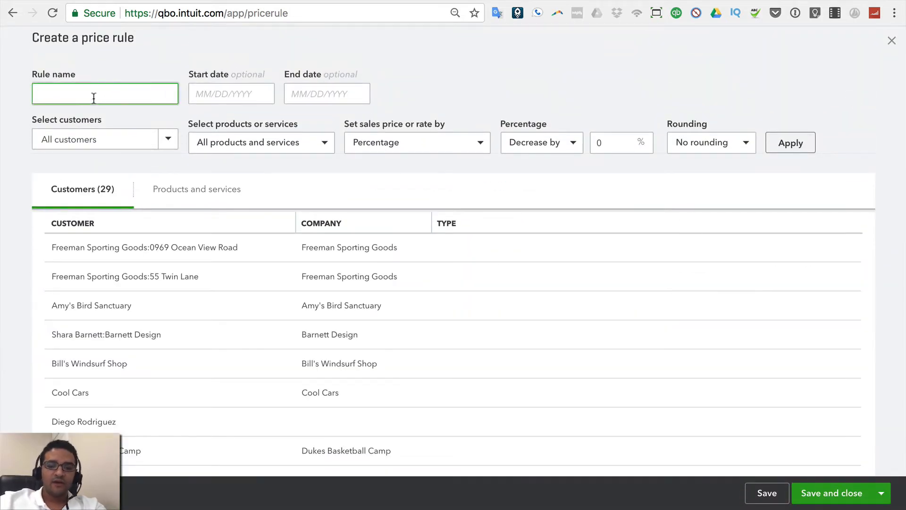
text(20)
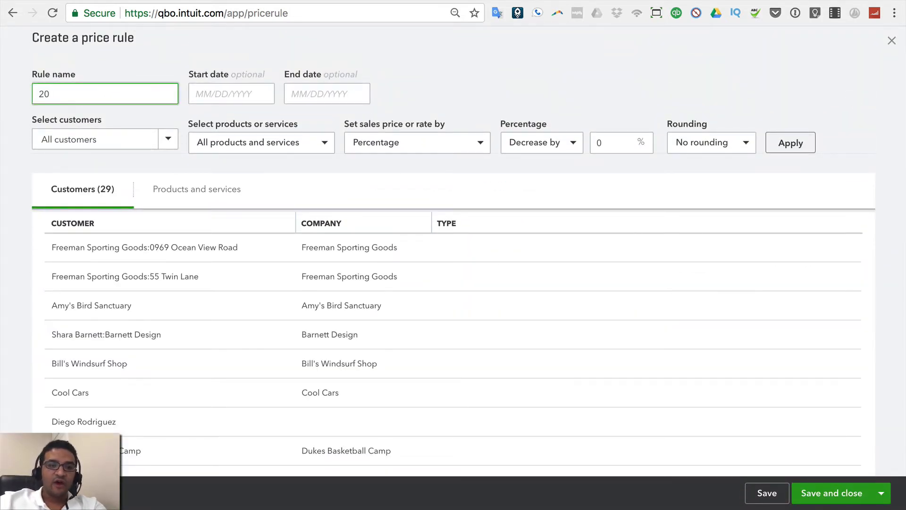
text($)
key(BackSpace)
key(BackSpace)
key(BackSpace)
text($20)
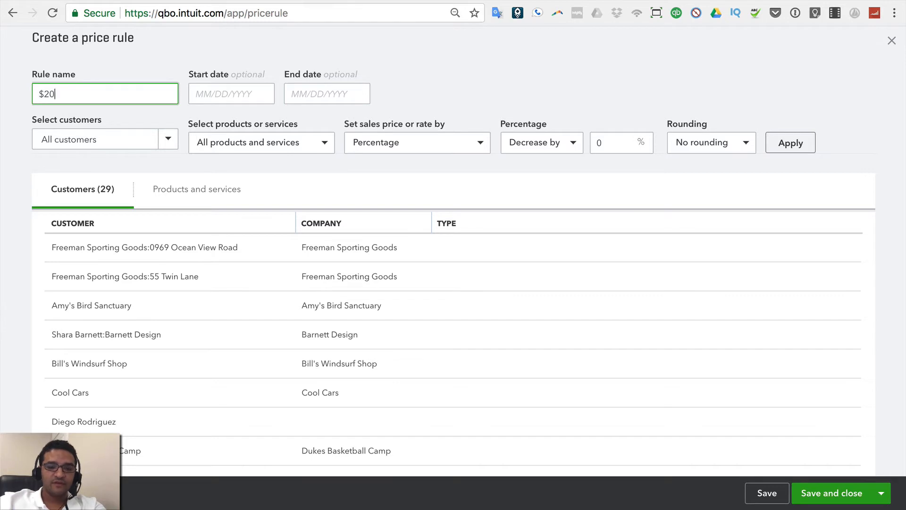
text( off)
Step: Set the end date of the $20 off rule to 01/31/2018
click(319, 93)
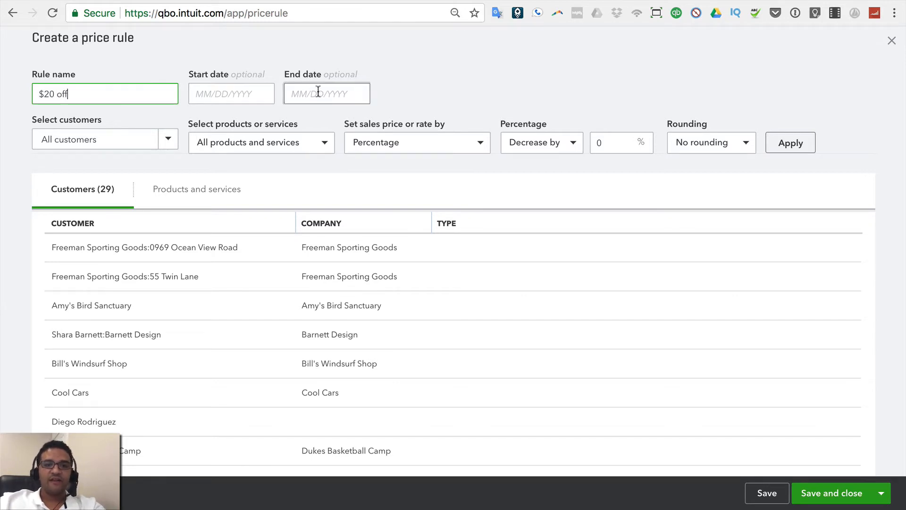
text(01/01/2000)
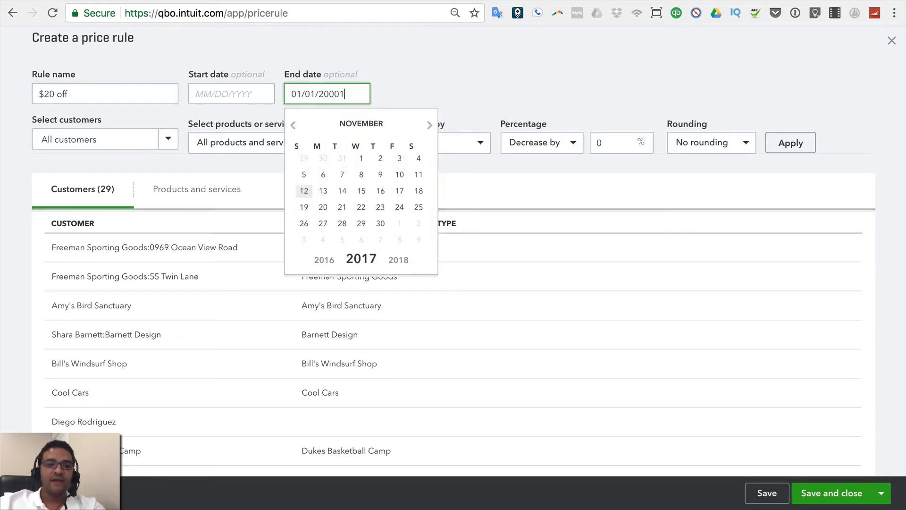
click(430, 125)
click(429, 125)
click(362, 224)
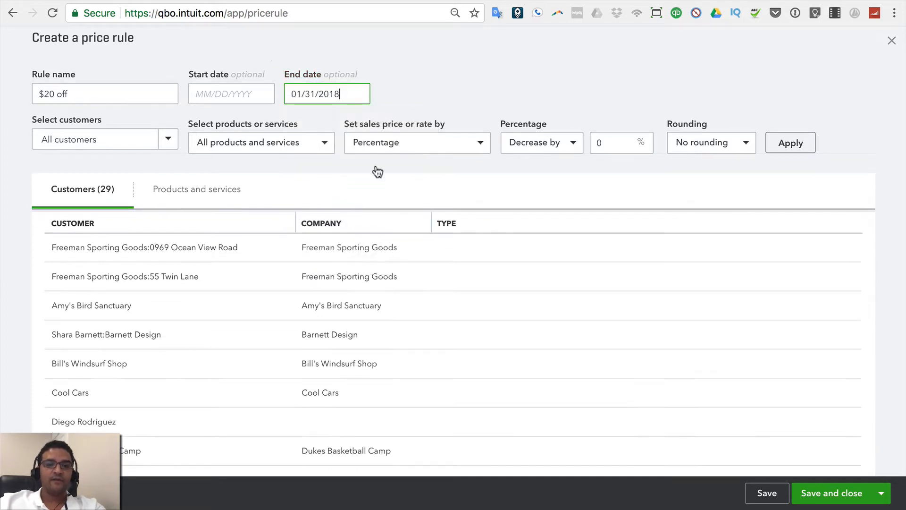
Step: Make the $20 off rule cover all customers and all products and services
click(168, 139)
click(169, 140)
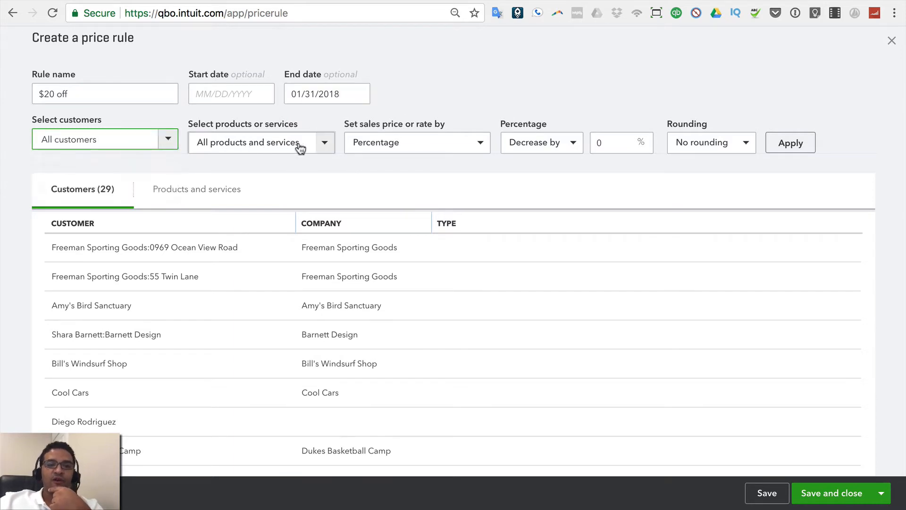
click(326, 143)
click(325, 143)
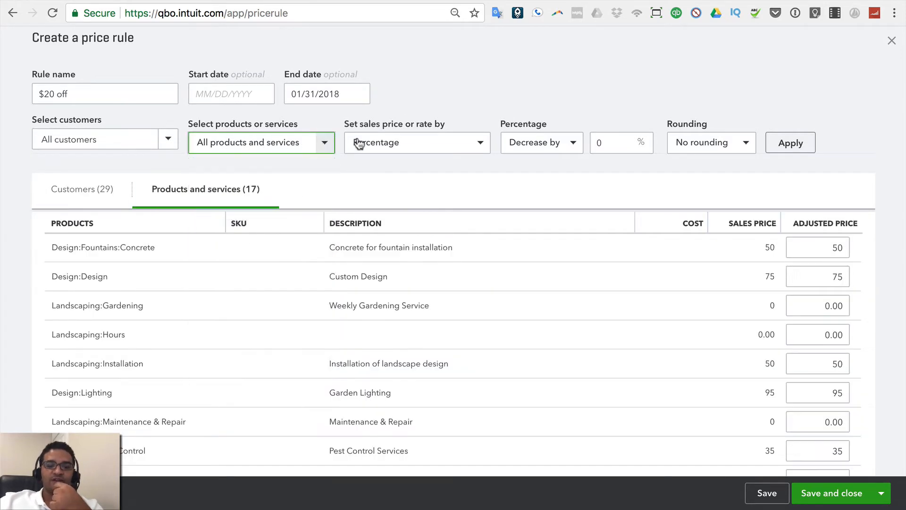
Step: Set the rule to decrease sales prices by a fixed amount of 20
click(477, 146)
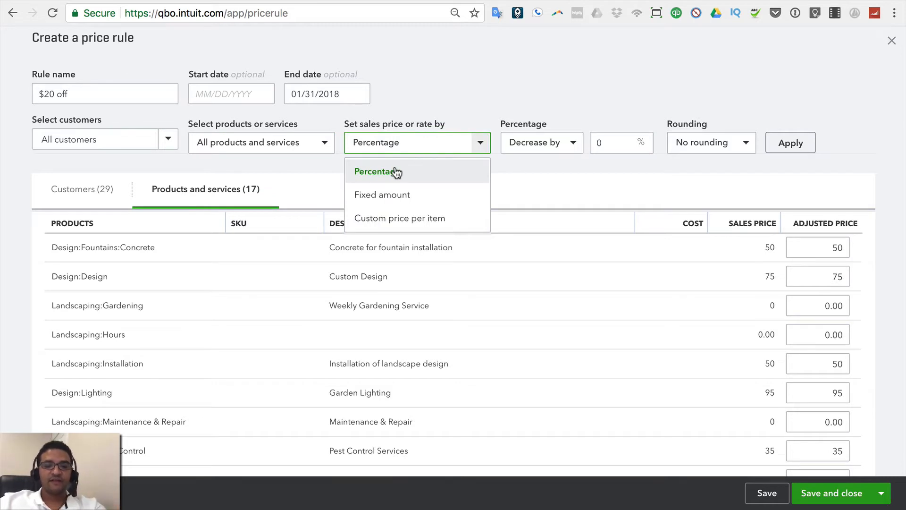
click(394, 197)
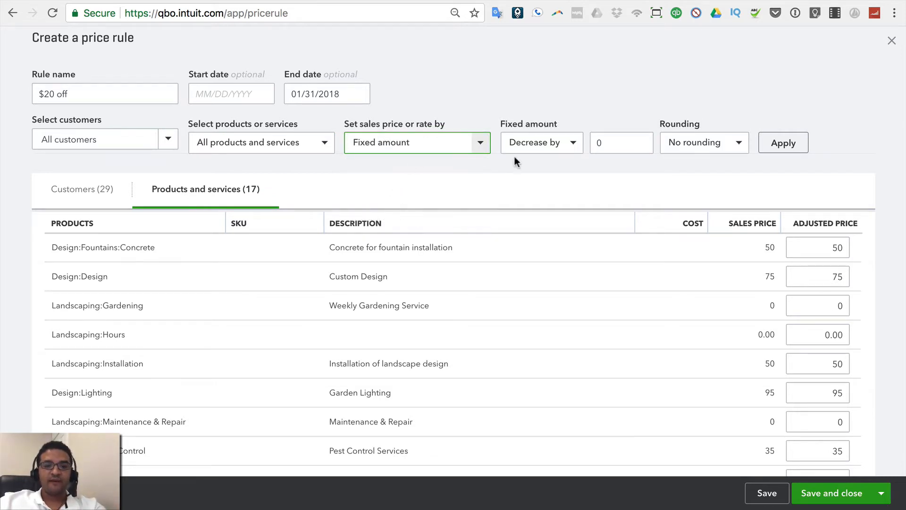
click(564, 148)
key(Tab)
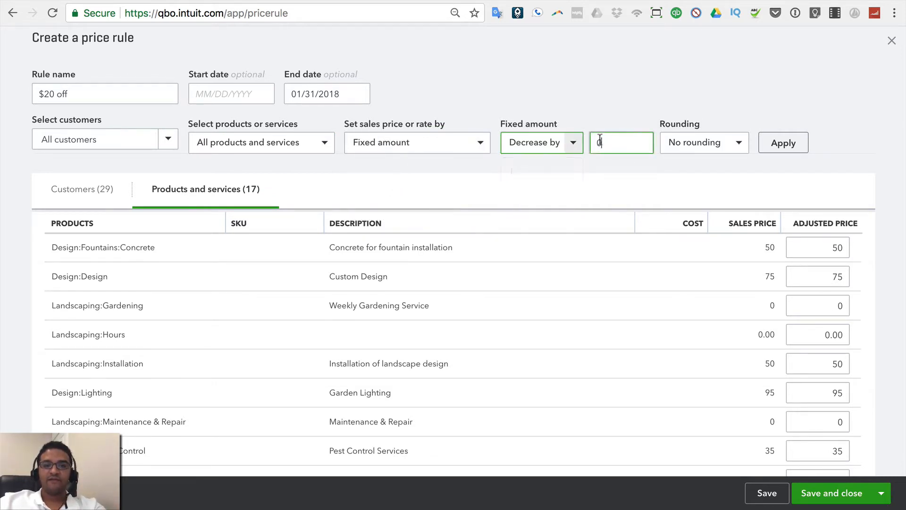
Step: Set the rounding to prices ending with .99 and apply the adjustment to the items
click(737, 142)
scroll(708, 291, down, 2)
scroll(712, 297, down, 2)
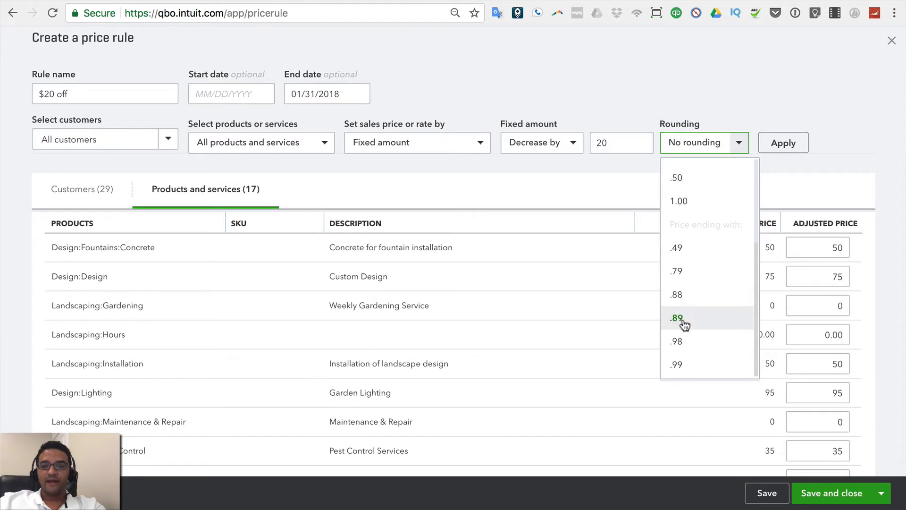
click(682, 365)
click(779, 150)
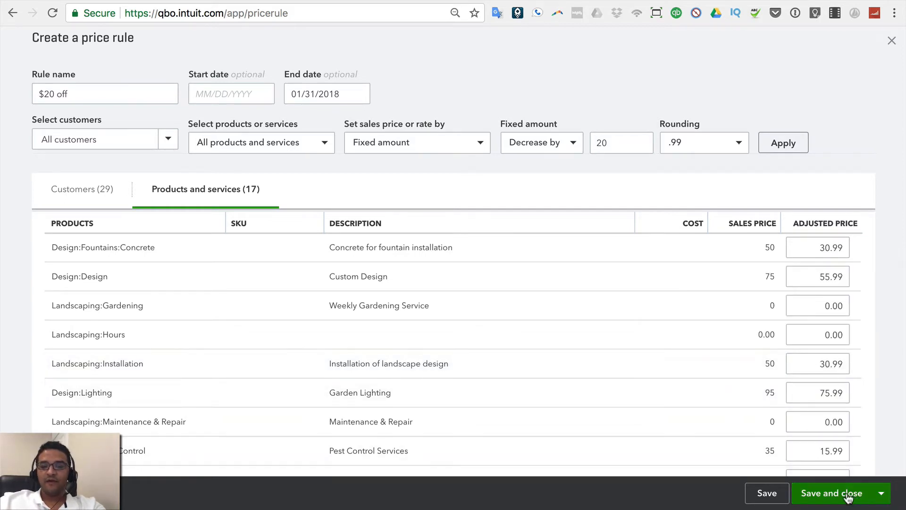
Step: Save the $20 off rule and start another new price rule named Wholesale
click(882, 494)
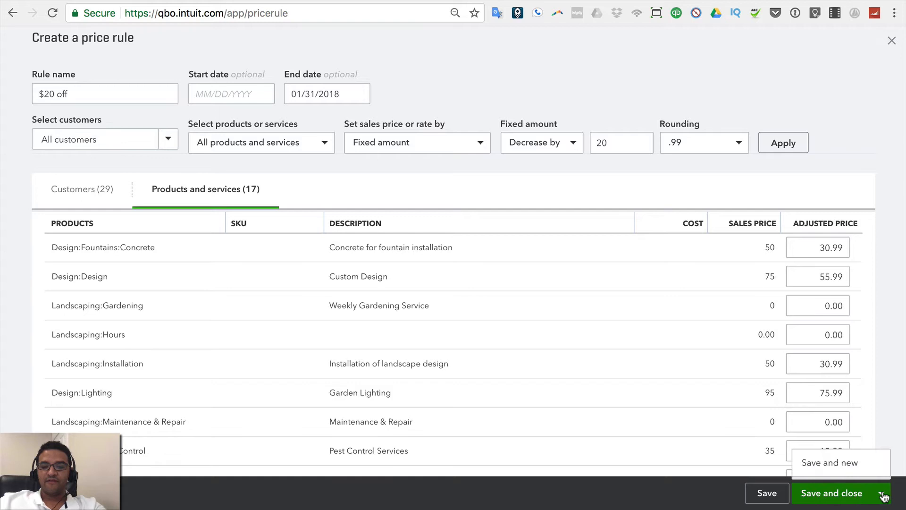
click(838, 465)
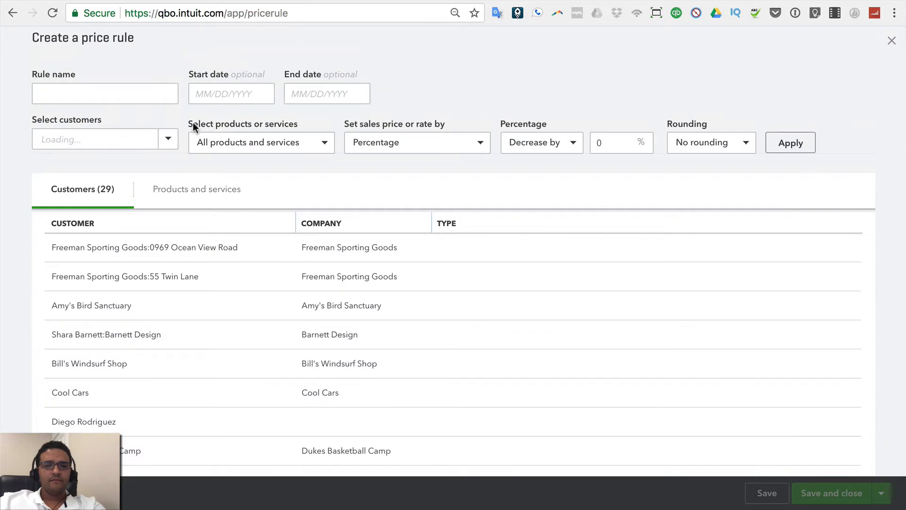
click(102, 93)
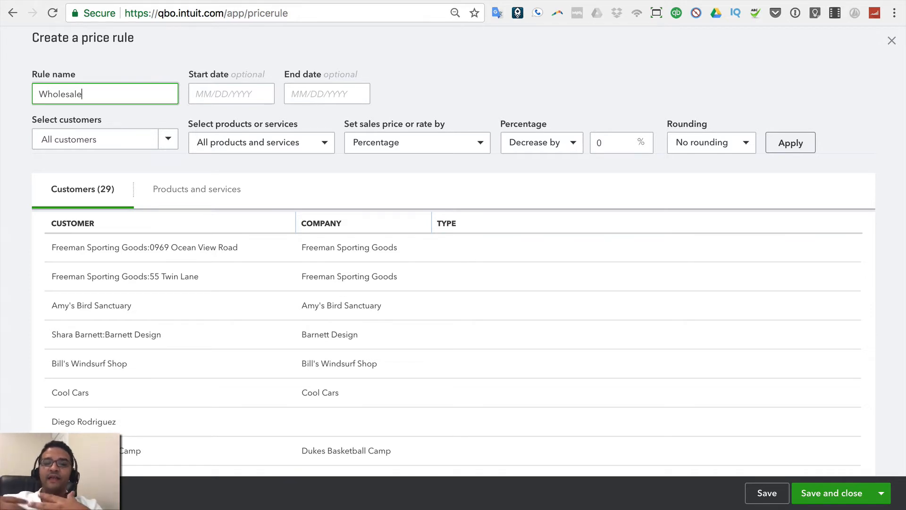
Step: Set the Wholesale rule's customer selection to Select individually
click(171, 140)
click(137, 138)
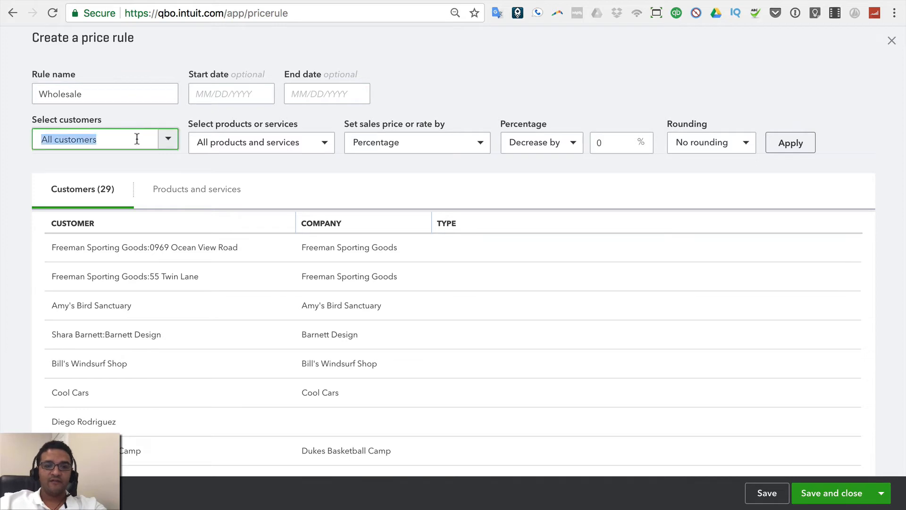
click(168, 139)
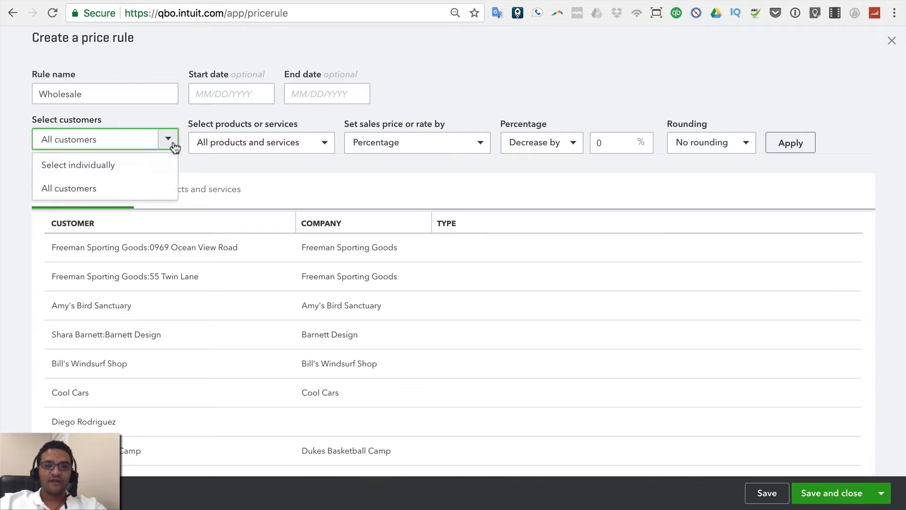
click(100, 177)
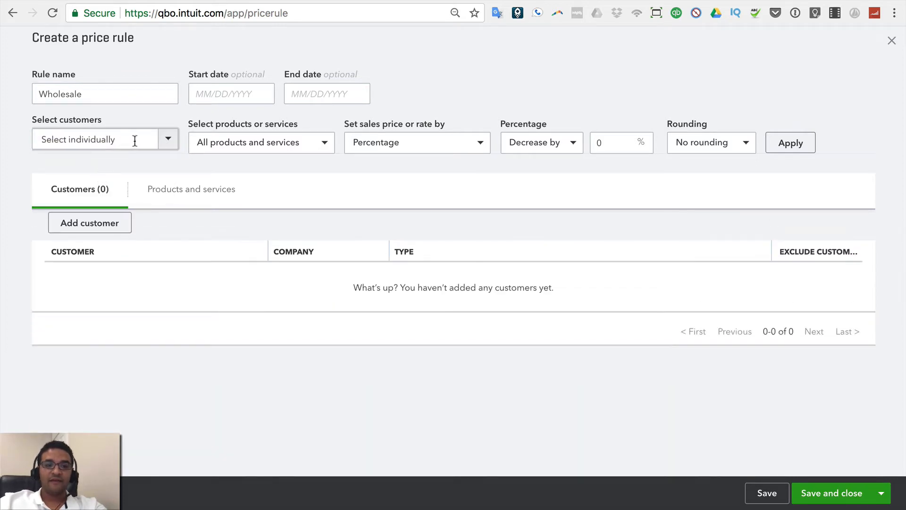
click(166, 139)
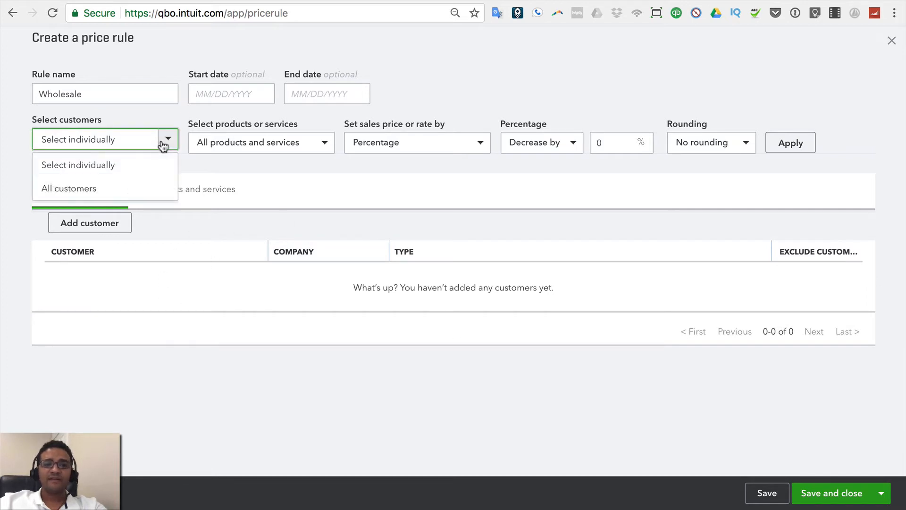
click(85, 177)
Step: Add Dukes Basketball Camp and Freeman Sporting Goods as customers of the Wholesale rule
click(110, 225)
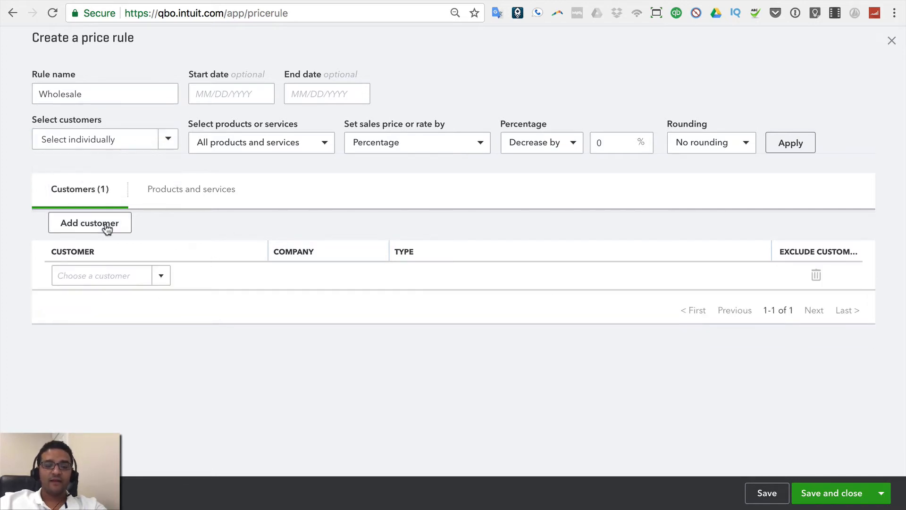
click(163, 276)
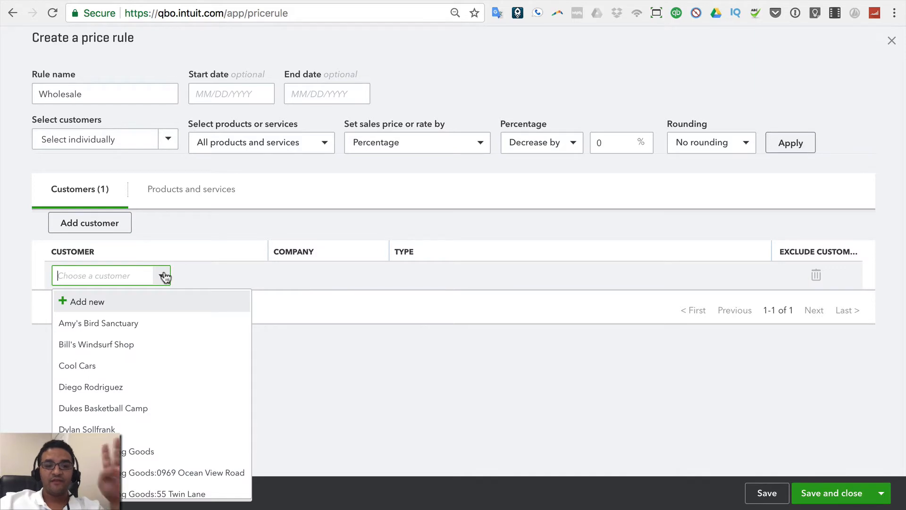
click(126, 411)
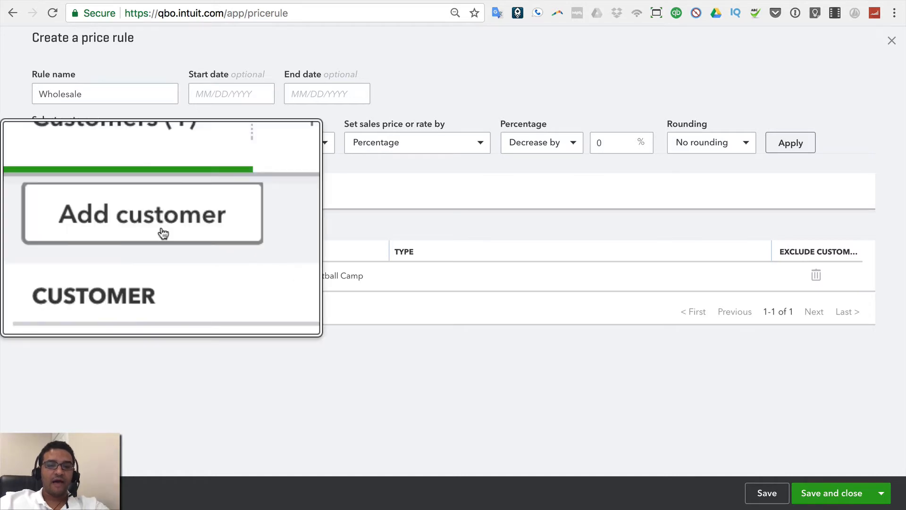
click(94, 227)
click(160, 277)
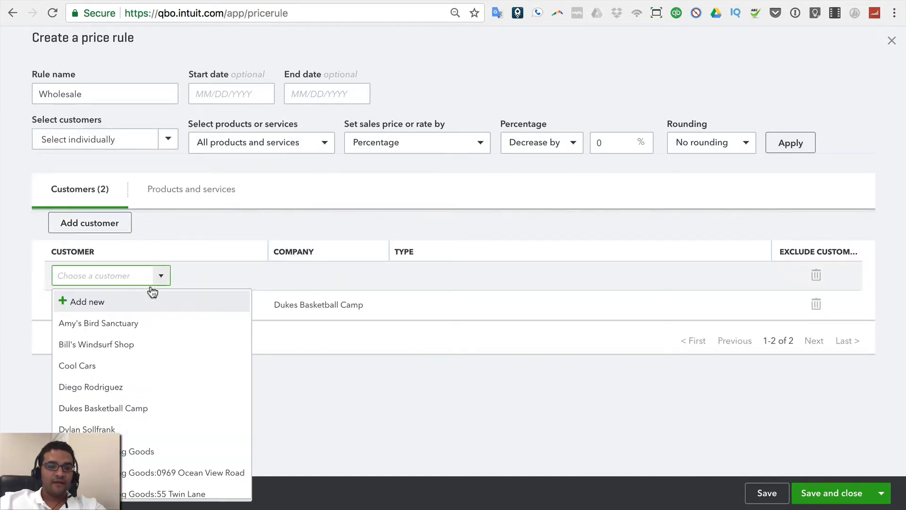
click(124, 451)
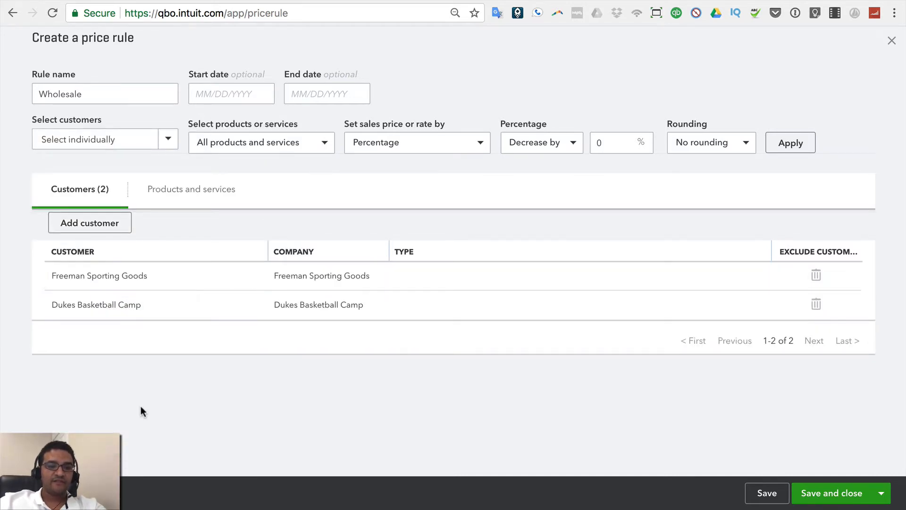
Step: Add Video Games by Dan as a further customer of the Wholesale rule
click(101, 223)
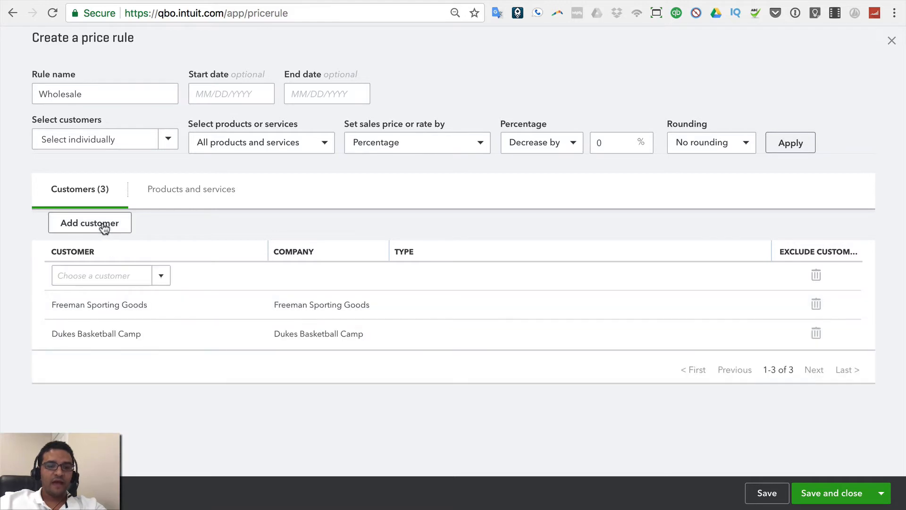
click(167, 282)
scroll(168, 394, down, 2)
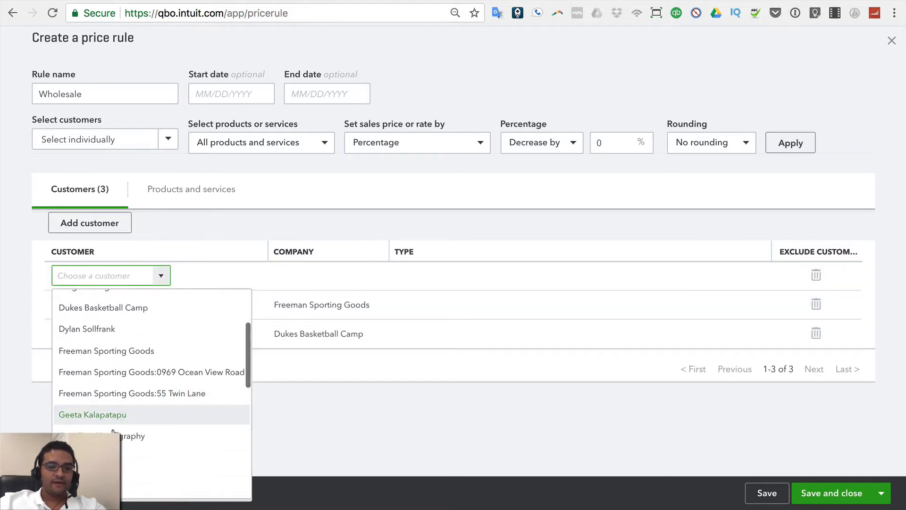
scroll(114, 431, down, 1)
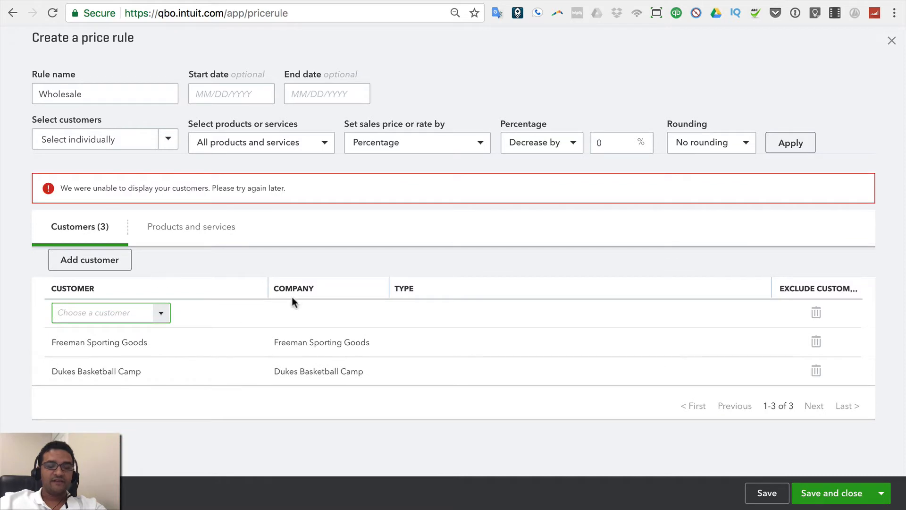
click(166, 313)
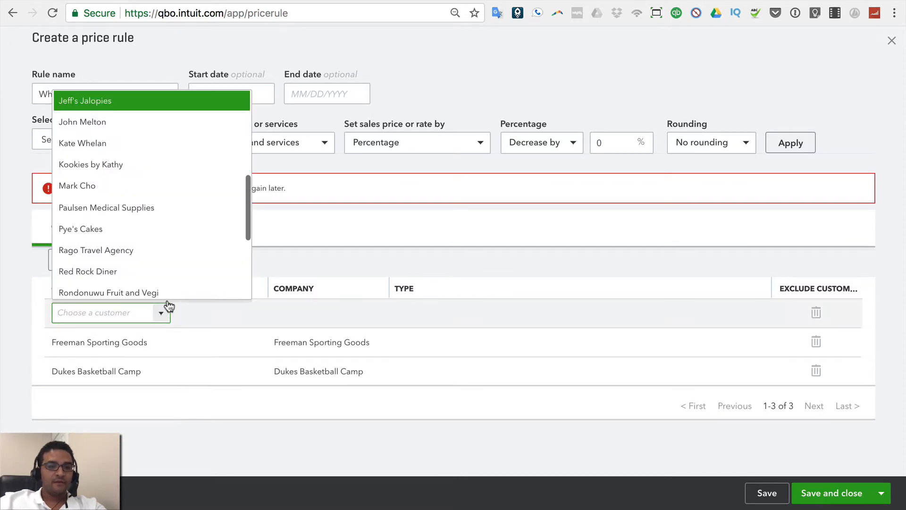
scroll(157, 271, down, 4)
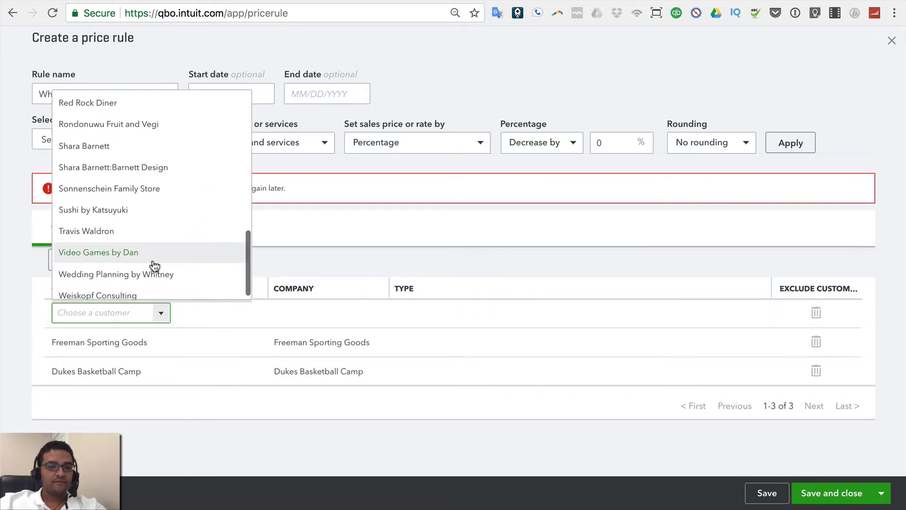
click(125, 258)
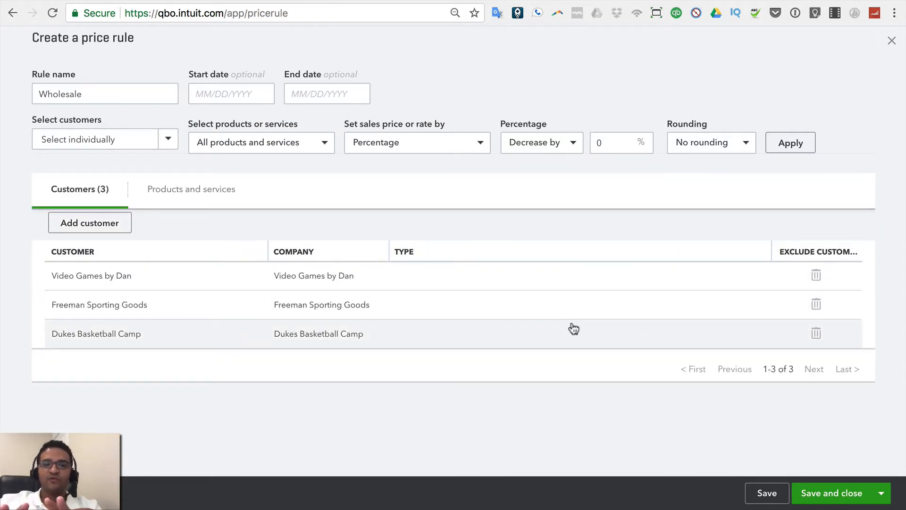
Step: Set the Wholesale rule's sales price or rate method to Custom price per item
click(480, 139)
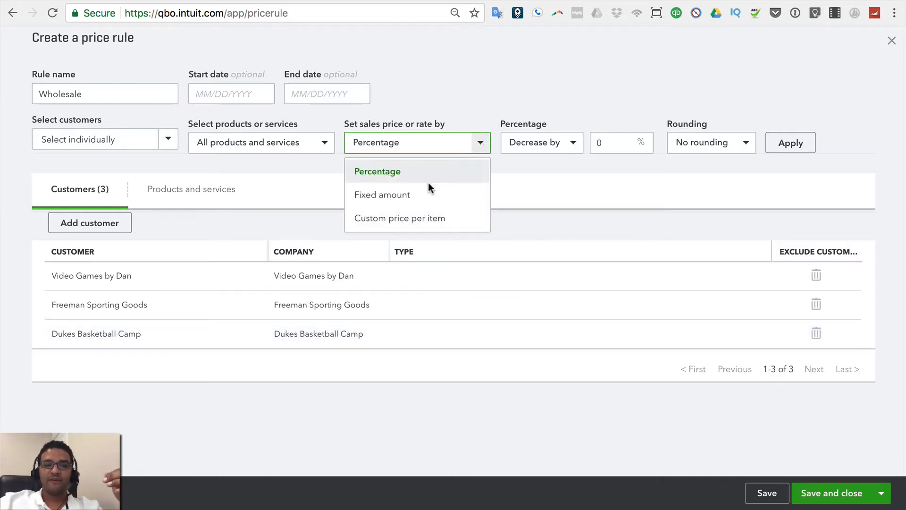
click(428, 220)
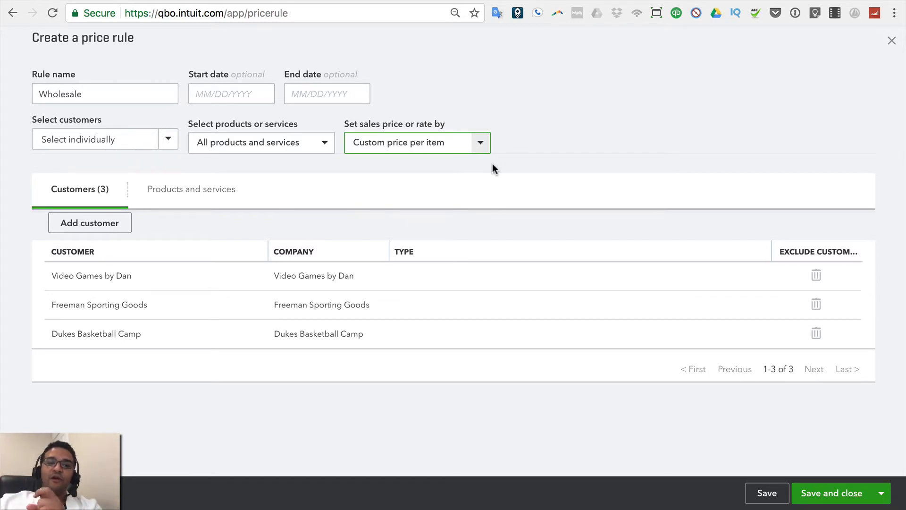
Step: Set the Wholesale rule's adjusted prices to 21 for Design:Fountains:Concrete and 63 for Design:Design
click(216, 195)
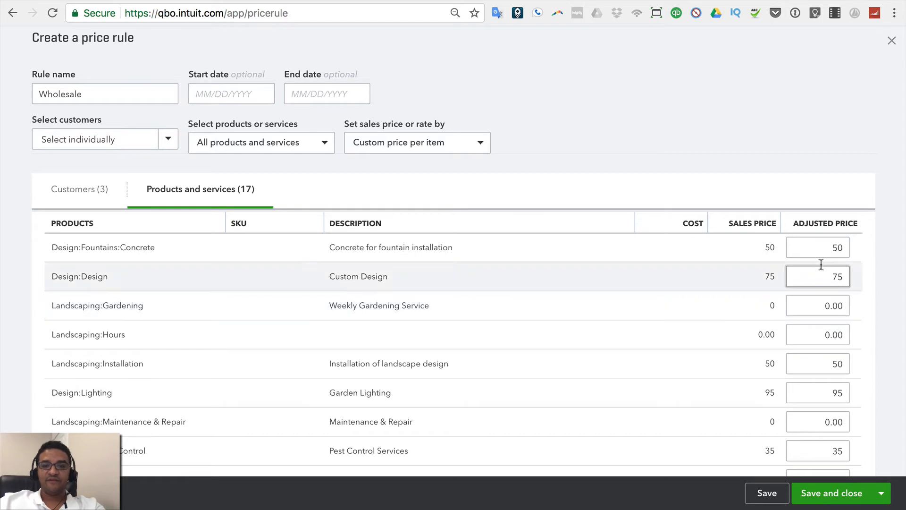
click(843, 248)
double_click(836, 248)
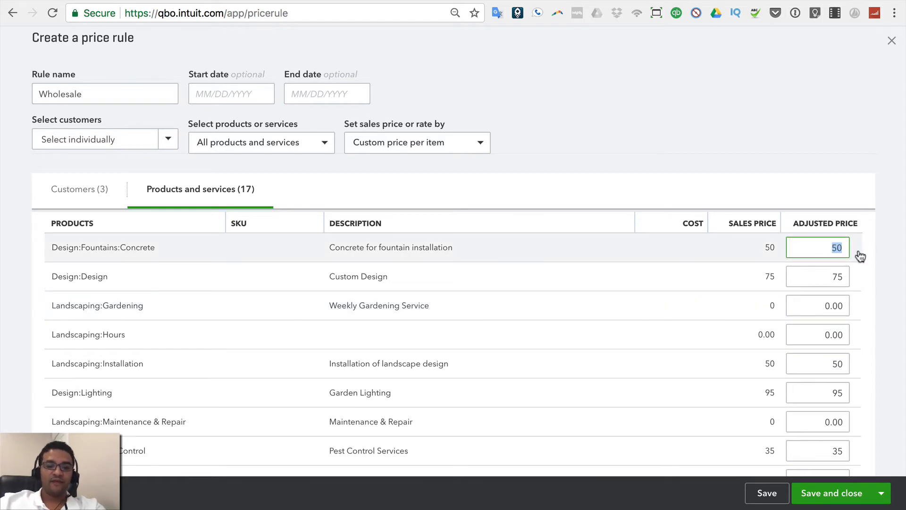
text(21)
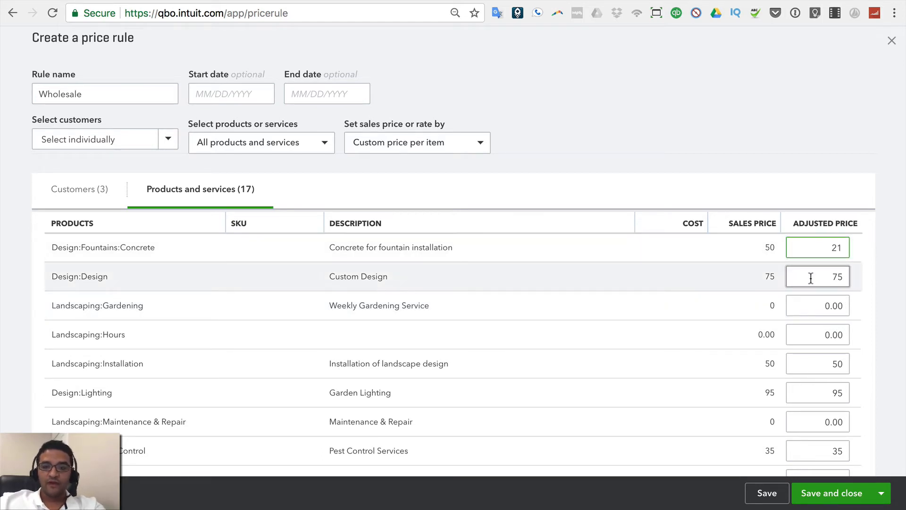
double_click(812, 277)
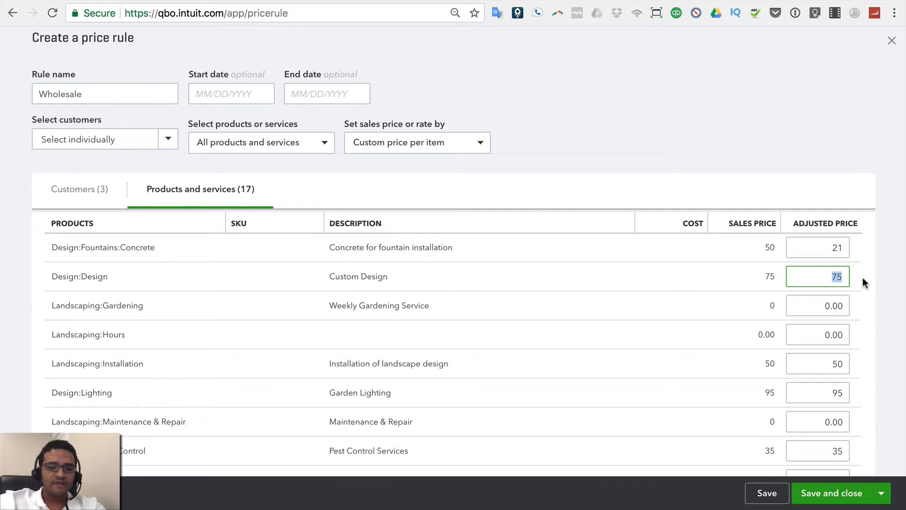
text(63)
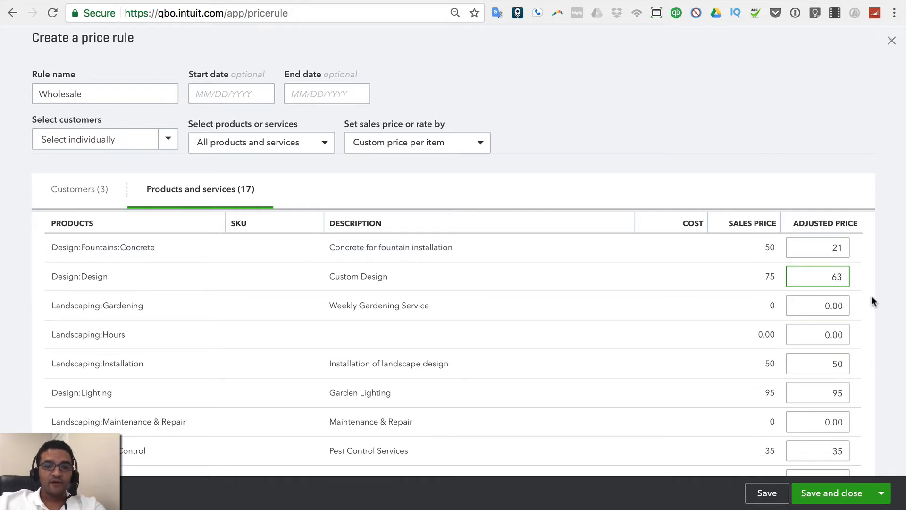
Step: Set the Wholesale rule's adjusted price for Landscaping:Installation to 18
key(Tab)
key(Tab)
key(Tab)
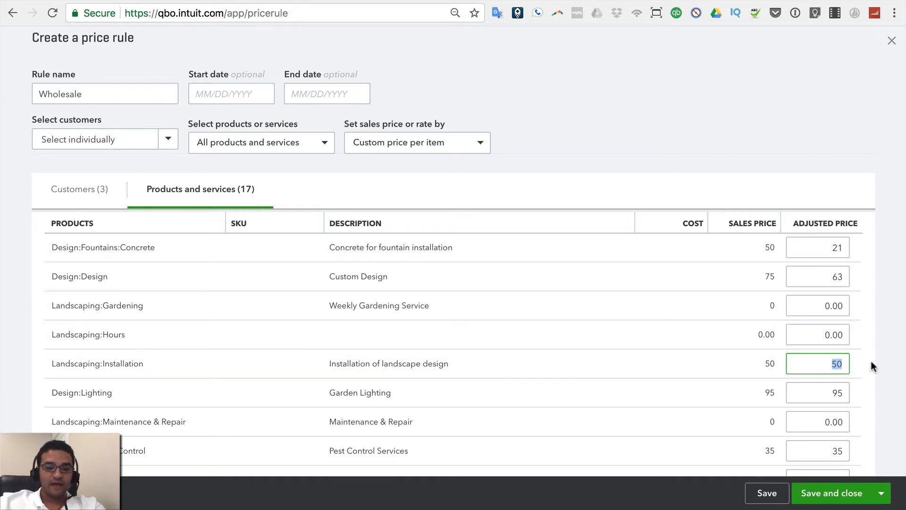
text(18)
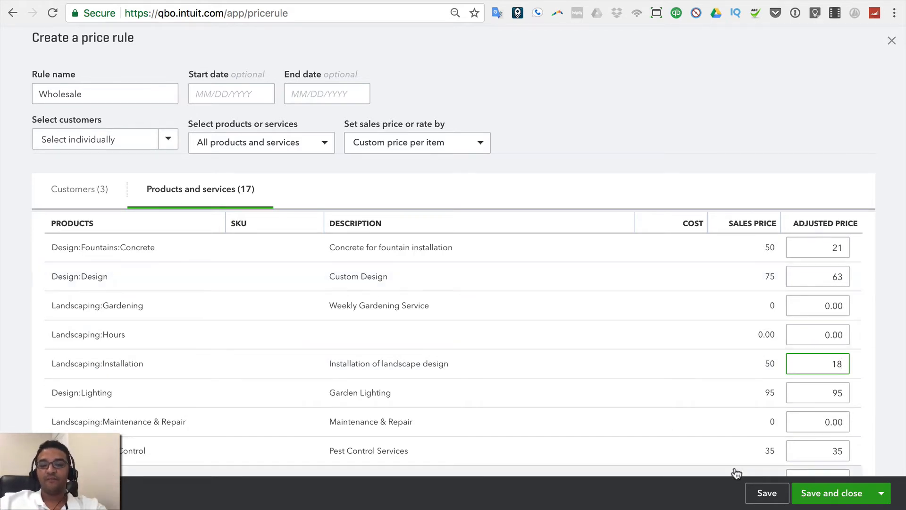
Step: Leave the Wholesale rule's end date empty and save and close the rule
click(307, 97)
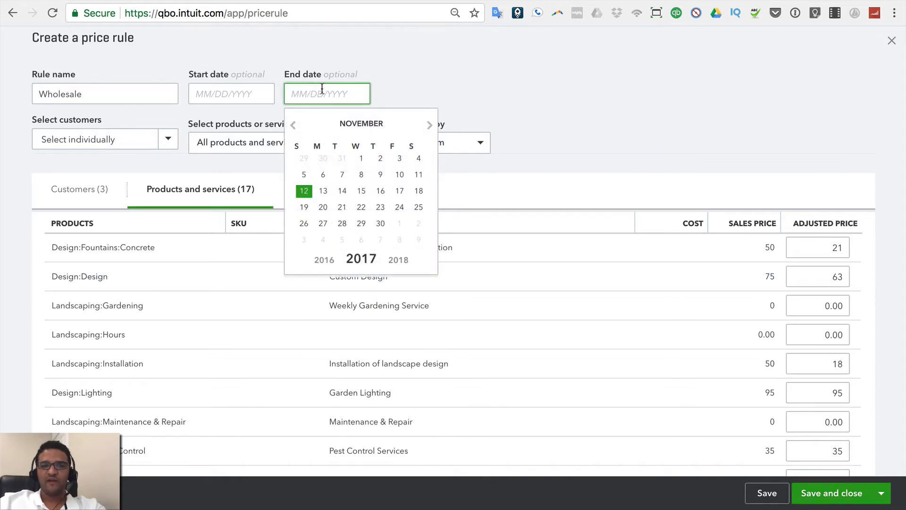
click(439, 90)
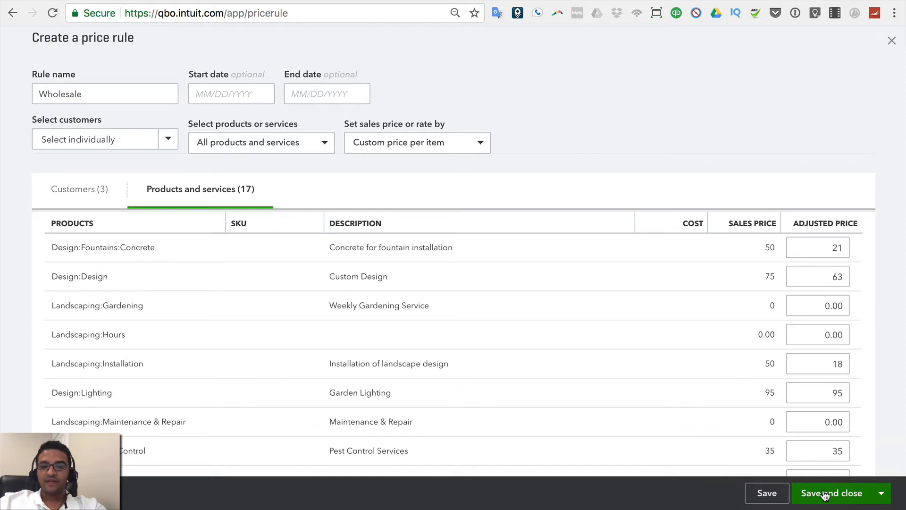
click(823, 494)
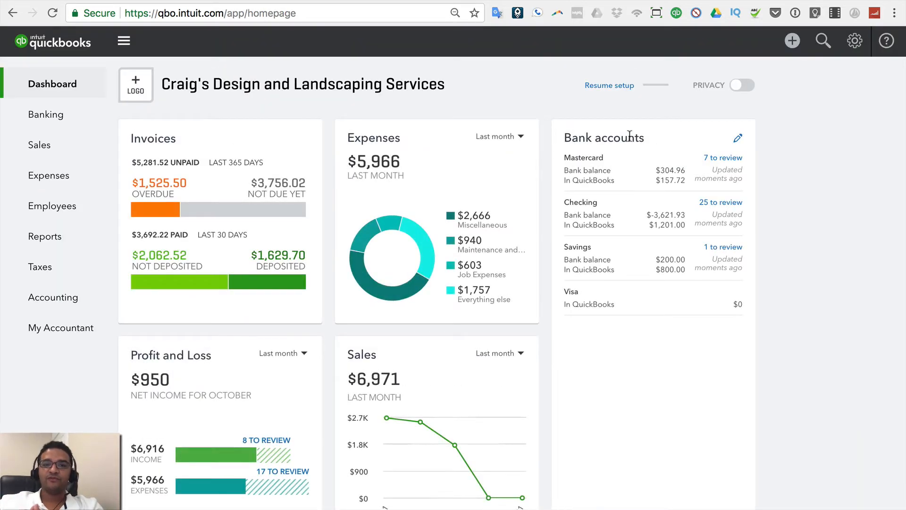
Step: Open the Products and Services list and search it for "con"
click(855, 42)
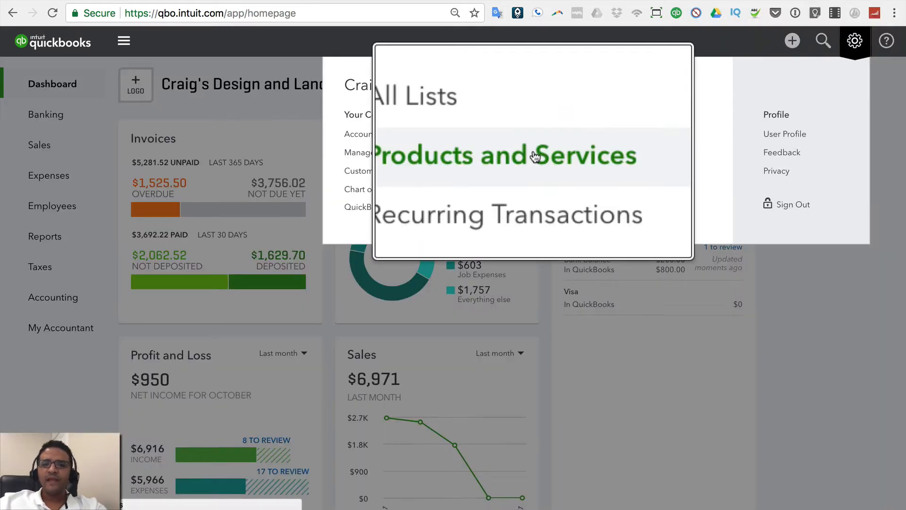
click(504, 153)
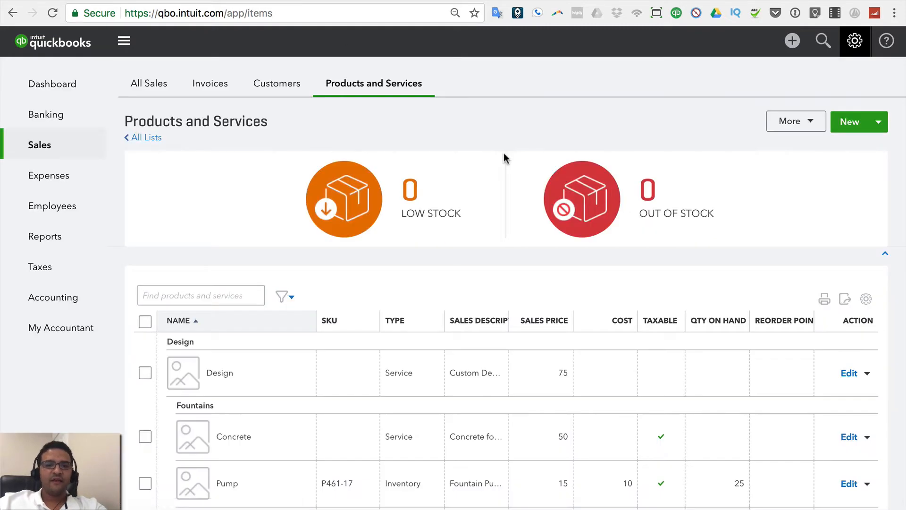
scroll(446, 318, down, 3)
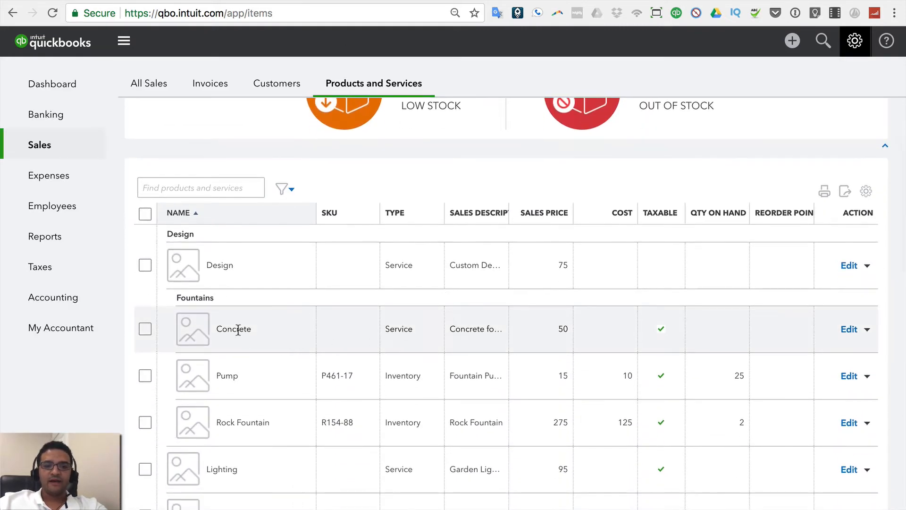
scroll(287, 348, down, 3)
scroll(265, 318, up, 6)
click(196, 295)
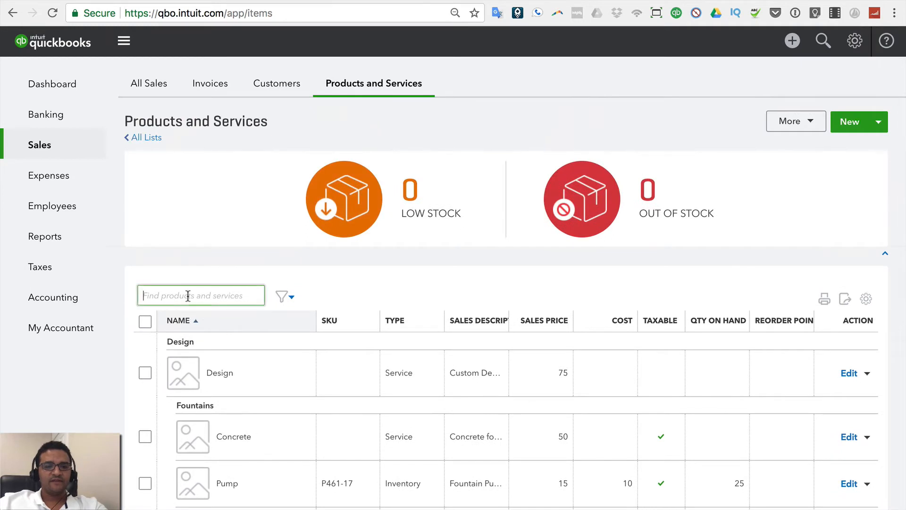
text(con)
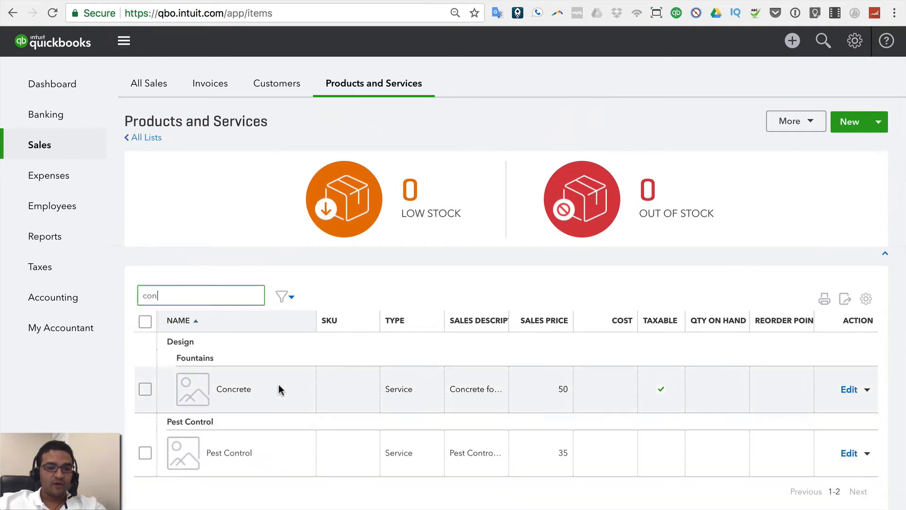
scroll(277, 389, down, 1)
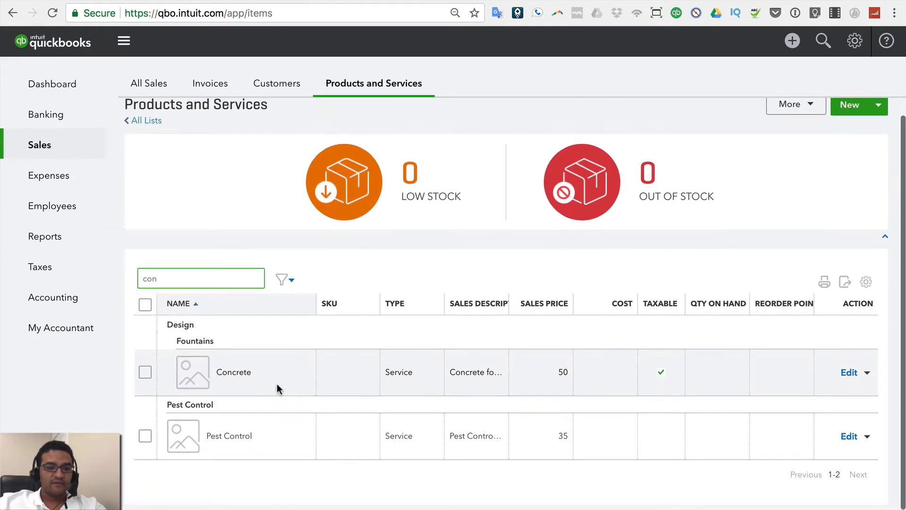
Step: Open the Concrete service for editing, examine its price rules with their new rates and expiry dates, and save and close it
click(849, 373)
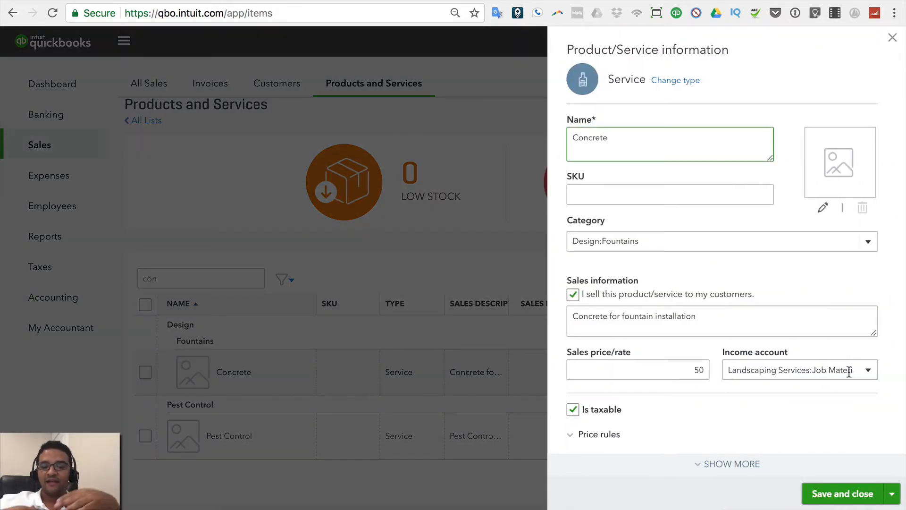
scroll(710, 352, down, 3)
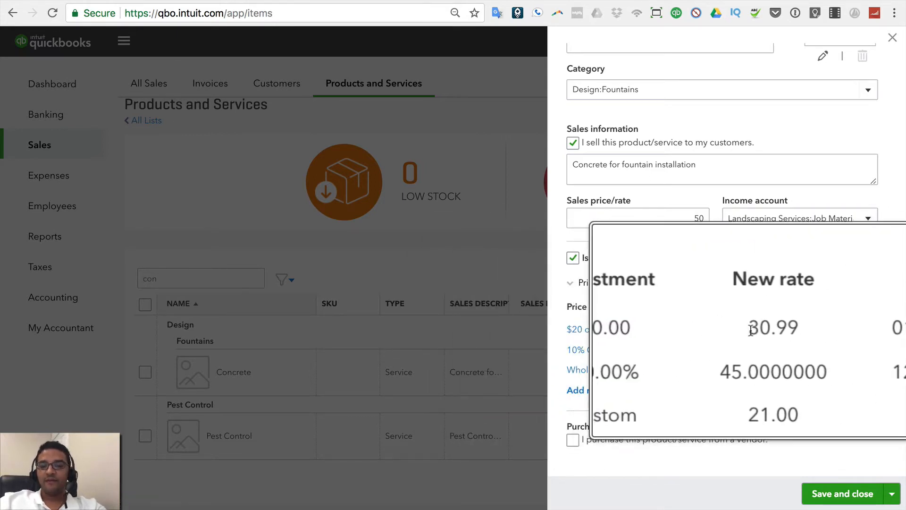
right_click(751, 330)
click(738, 329)
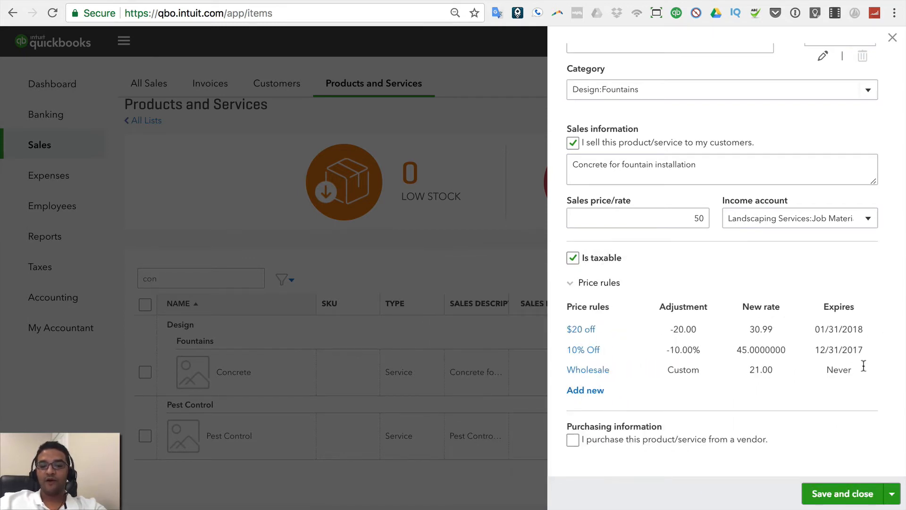
triple_click(822, 333)
click(808, 352)
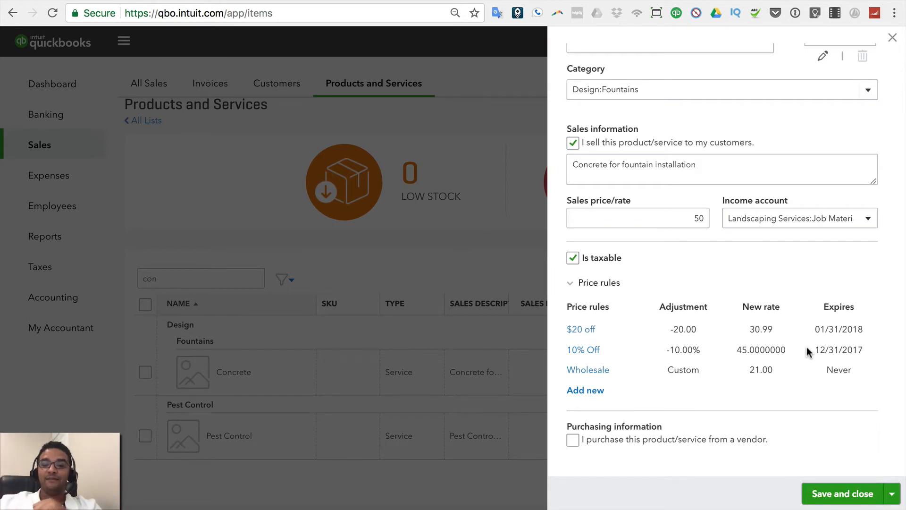
click(843, 502)
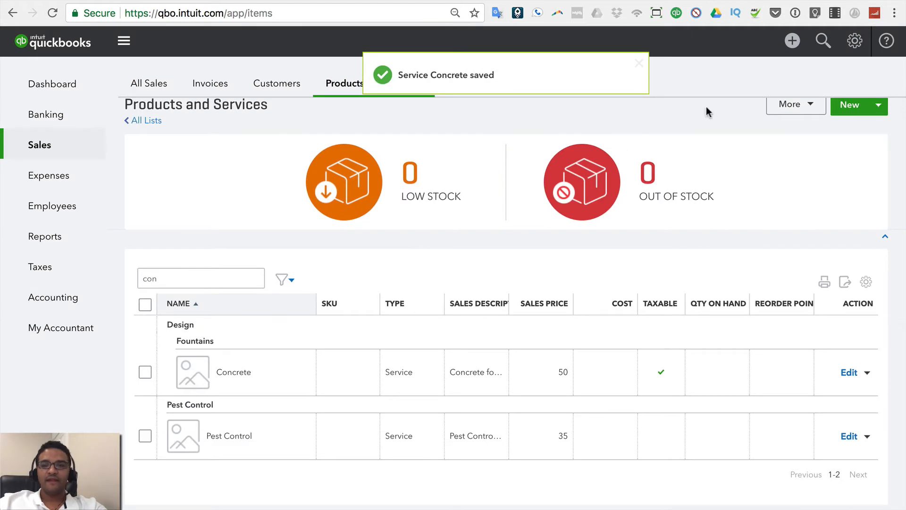
Step: Create a new invoice for Amy's Bird Sanctuary and collapse the Add to Invoice suggestions
click(793, 53)
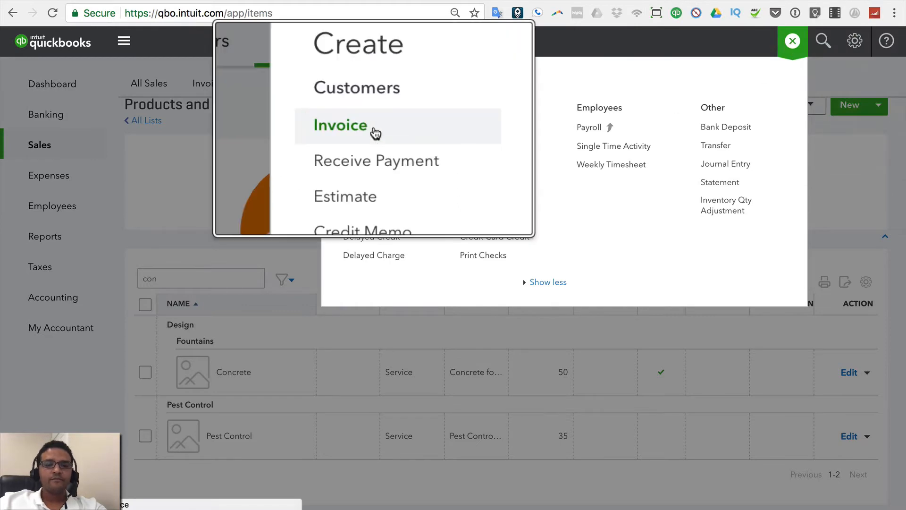
click(359, 129)
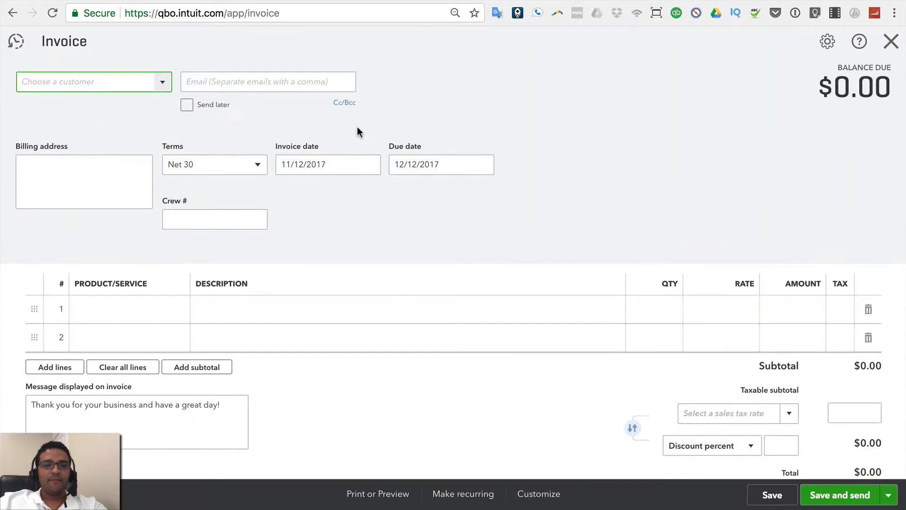
click(164, 82)
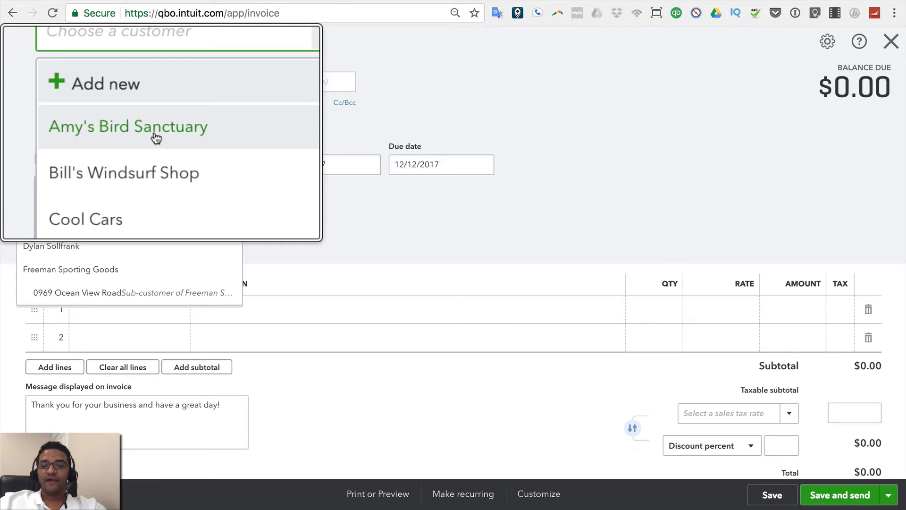
click(60, 131)
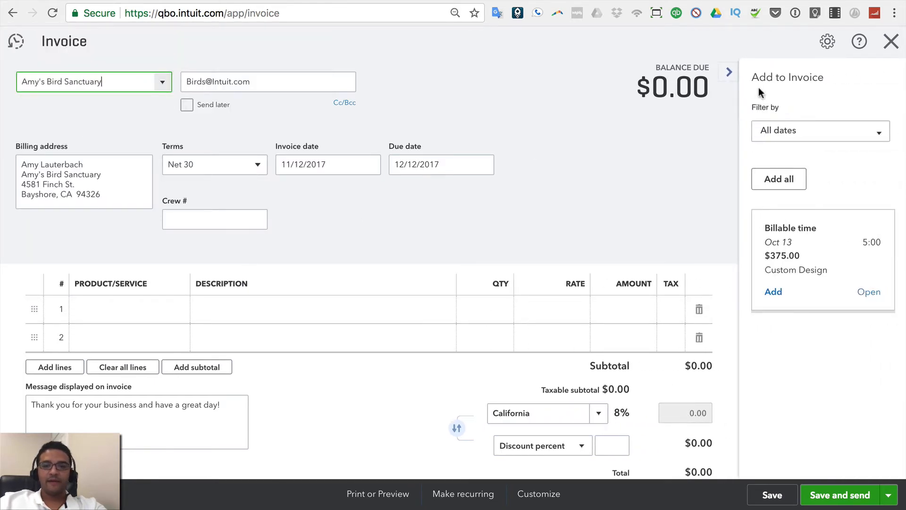
click(730, 73)
Step: Add the Concrete service to the invoice's first line
click(170, 309)
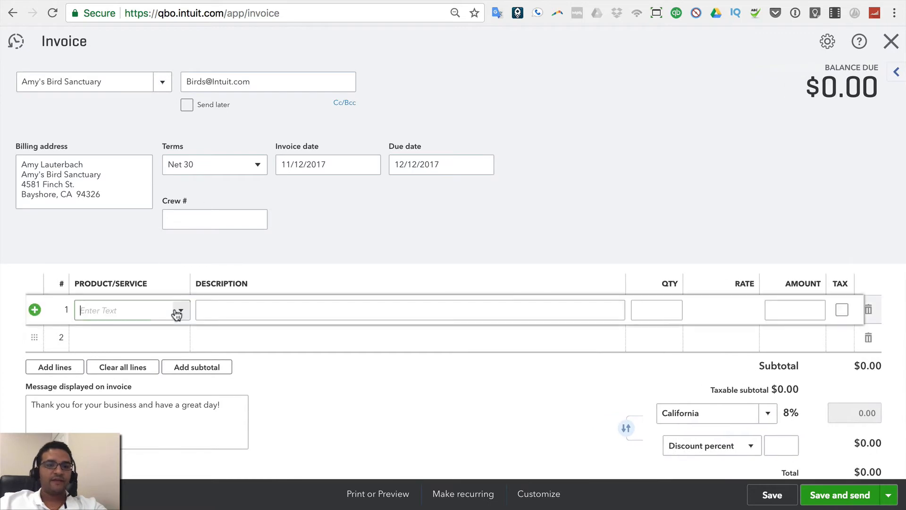
click(179, 312)
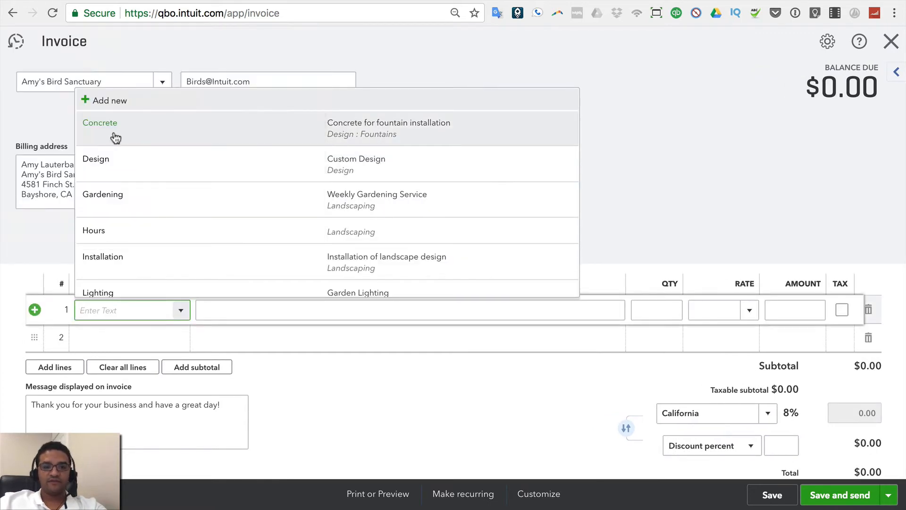
click(116, 138)
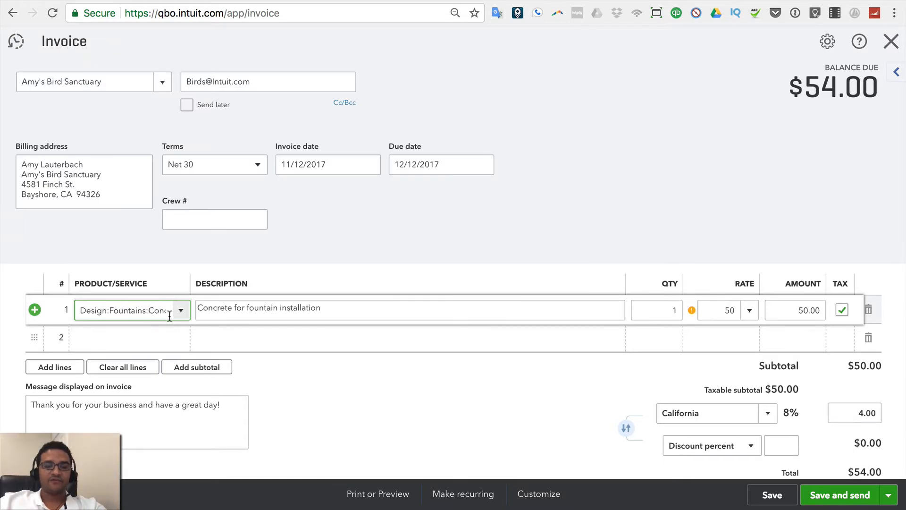
Step: Check the price rule notice on the Concrete line and apply the Wholesale rate of 21
click(727, 311)
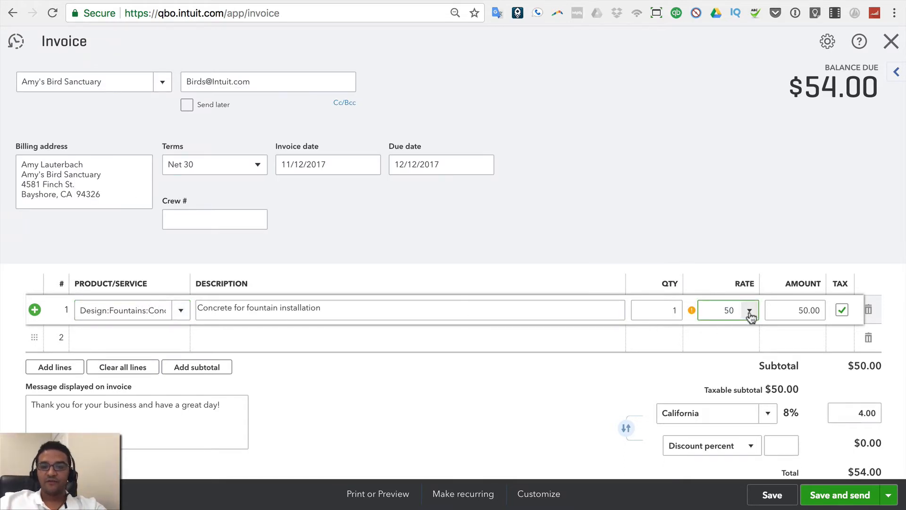
double_click(731, 312)
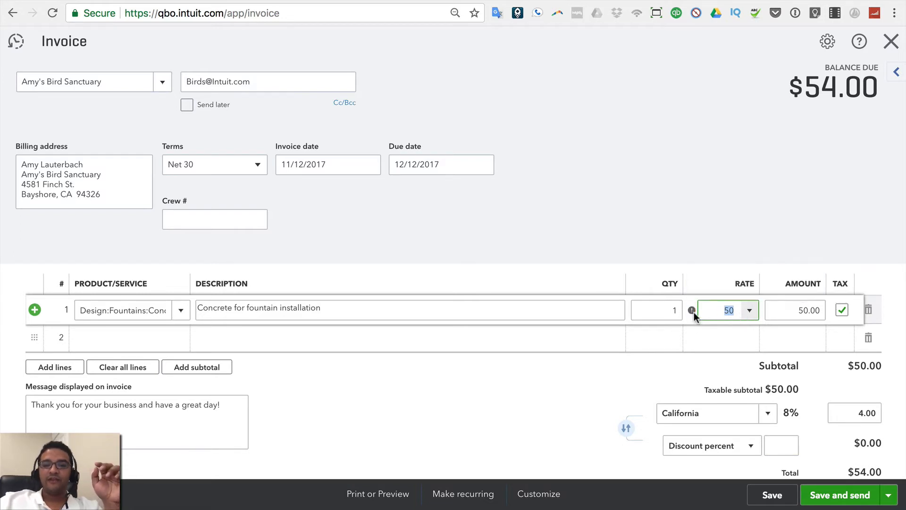
mouse_move(693, 310)
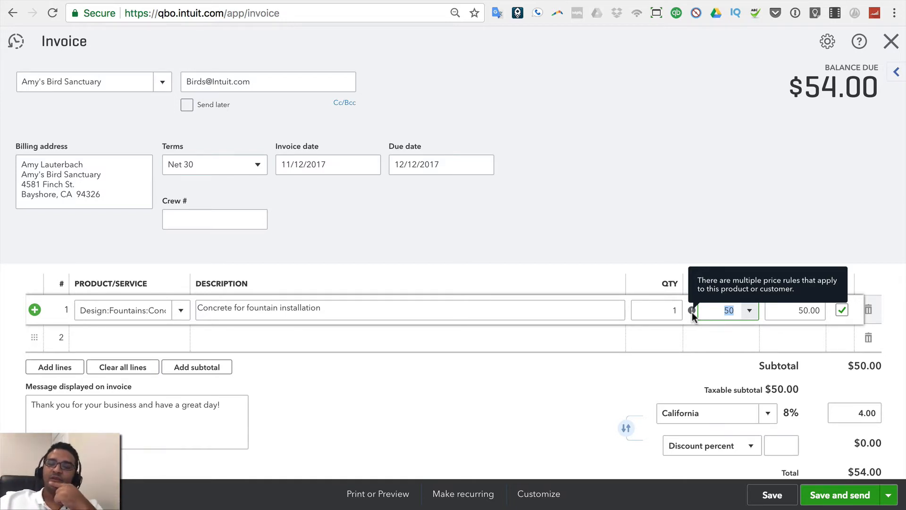
click(751, 312)
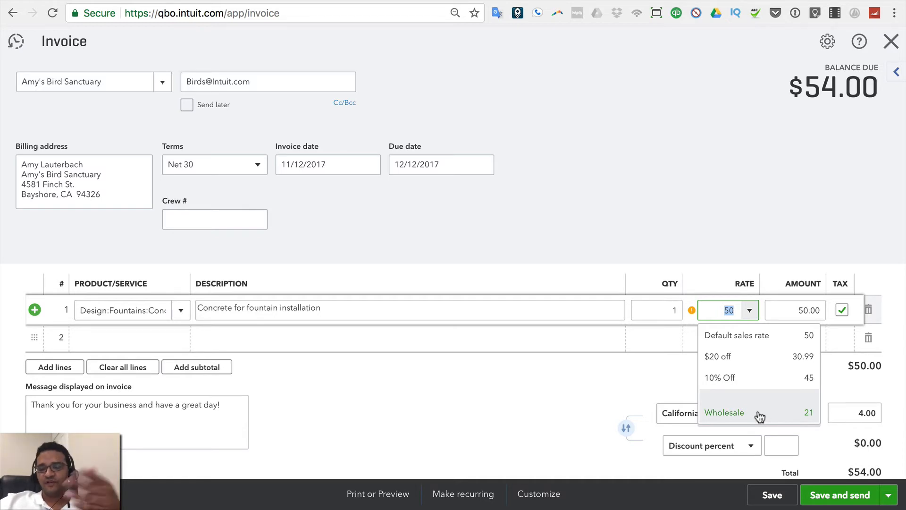
click(743, 416)
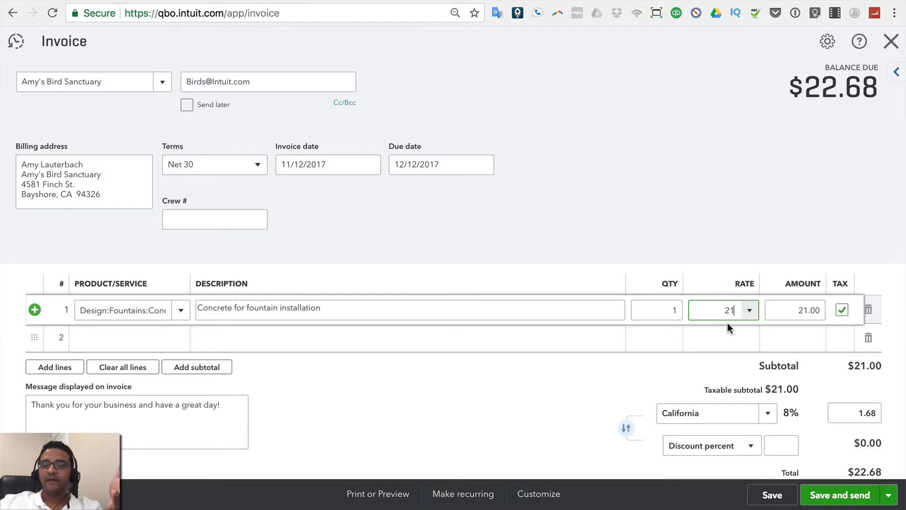
Step: Set the Concrete line's rate to the default sales rate of 50
click(751, 311)
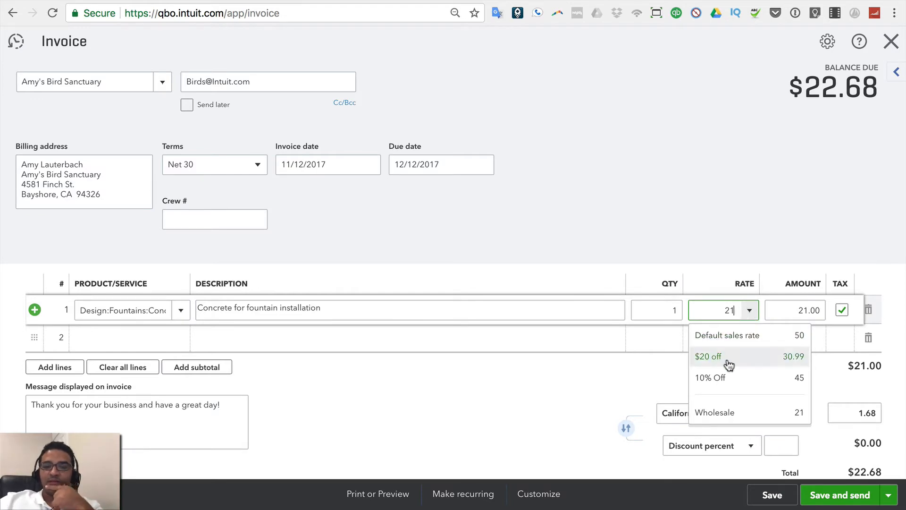
click(742, 336)
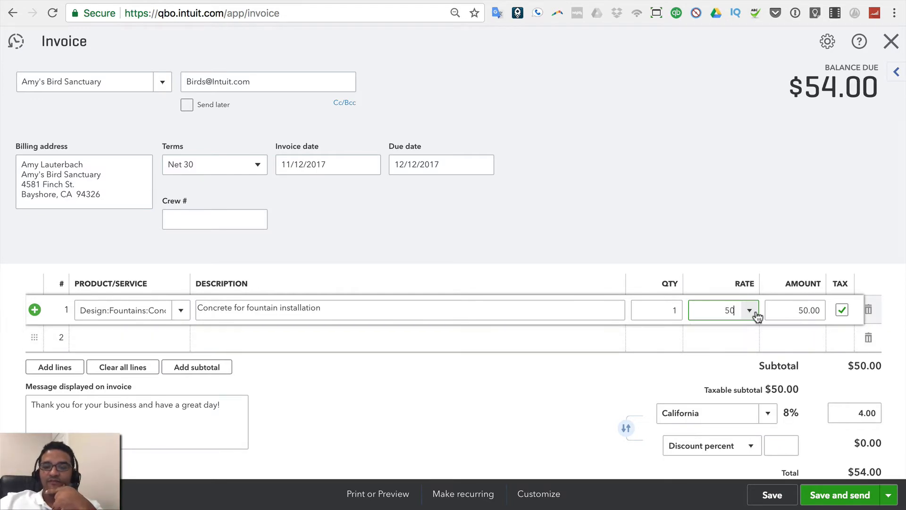
Step: Try the $20 off rate of 30.99 on the Concrete line and replace it with the 10% Off rate of 45
click(753, 313)
click(728, 357)
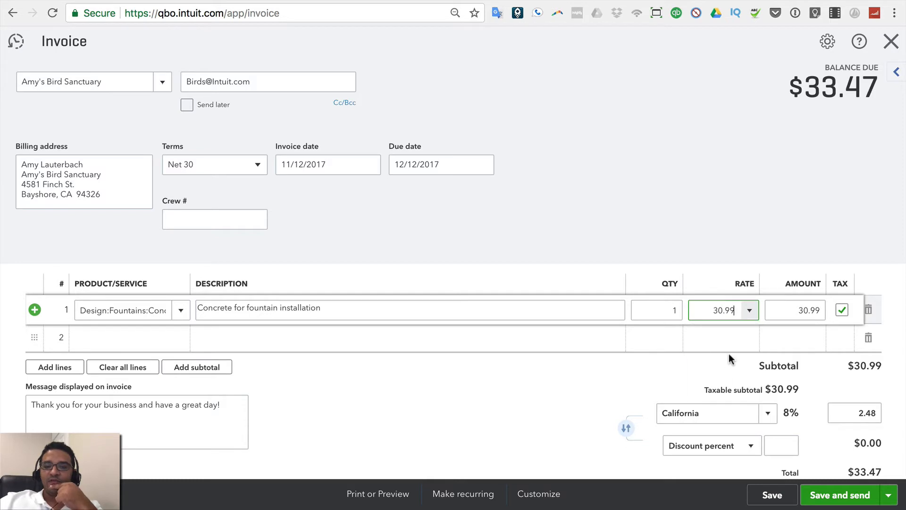
click(751, 308)
click(715, 374)
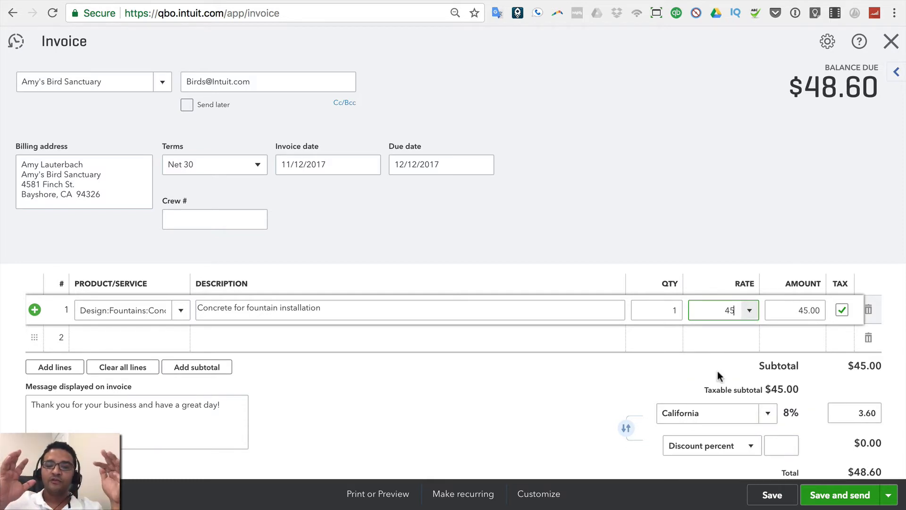
Step: Save the invoice for Amy's Bird Sanctuary and start a new one for Dukes Basketball Camp
click(888, 495)
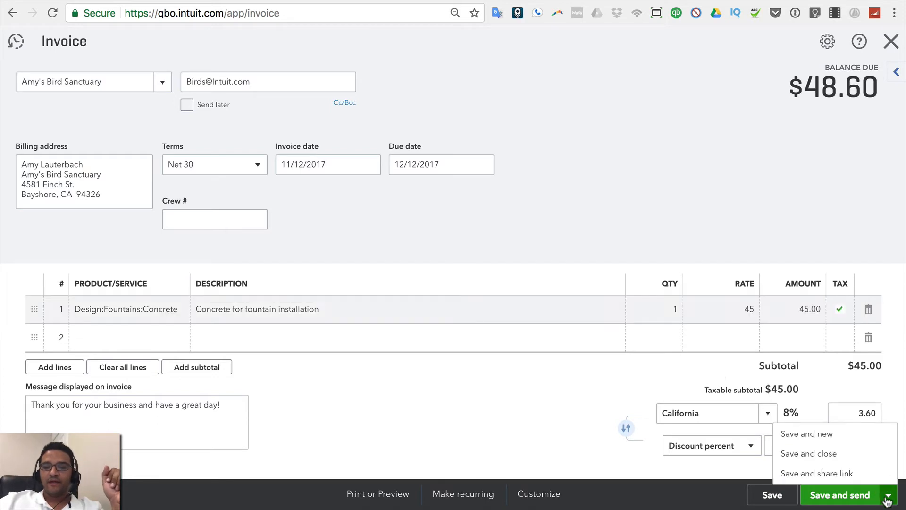
click(803, 435)
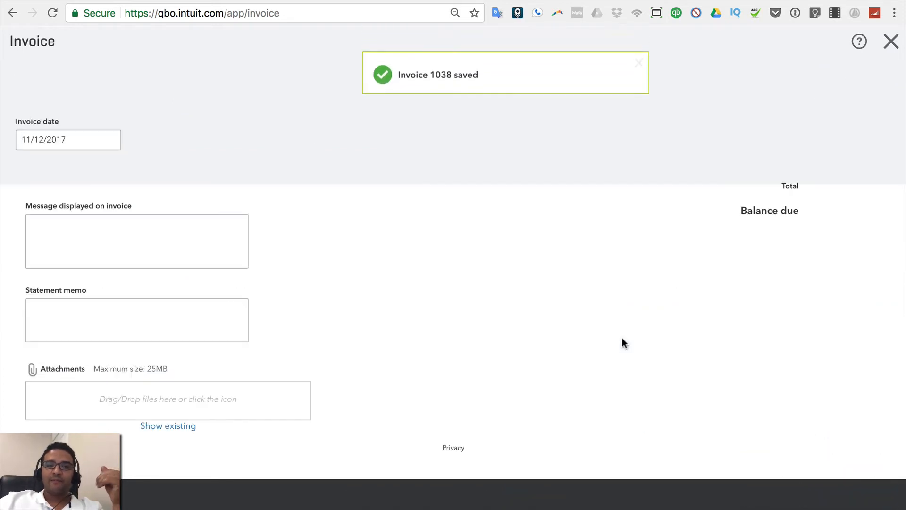
click(164, 83)
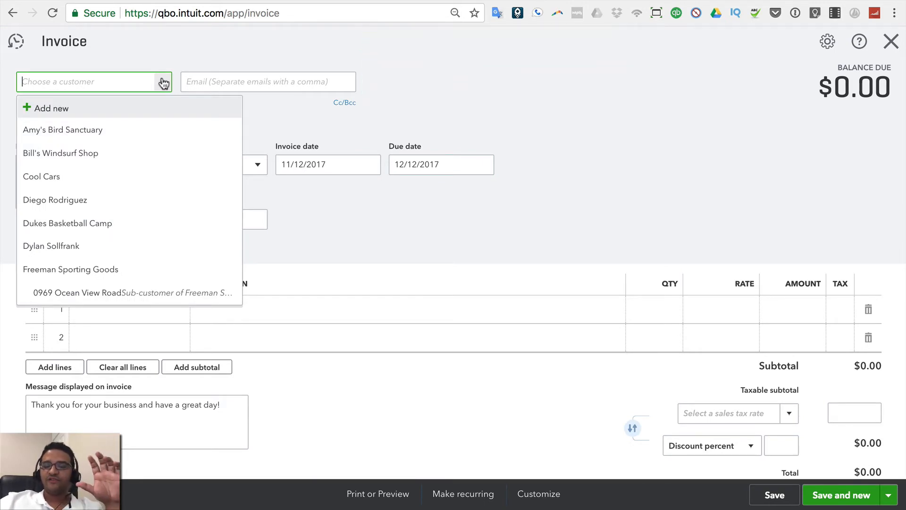
click(83, 228)
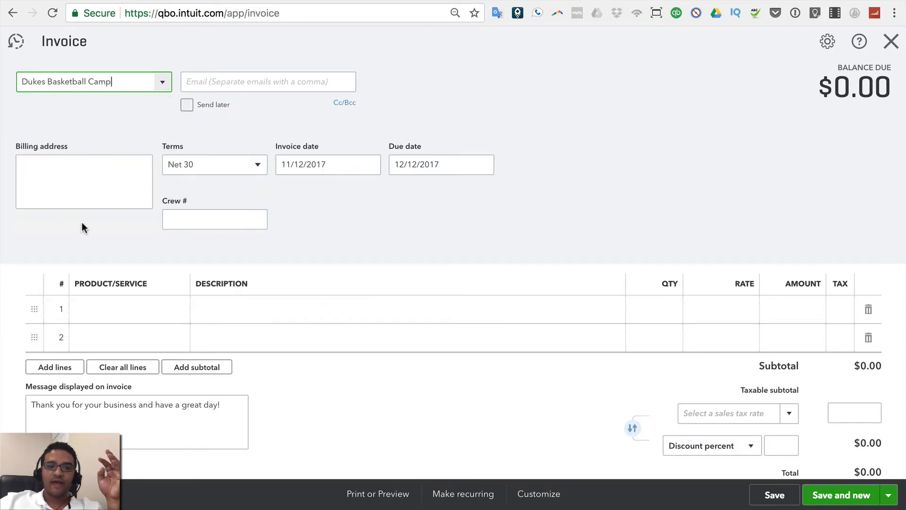
Step: Add the Concrete service to the first line of the Dukes Basketball Camp invoice
click(169, 309)
text(con)
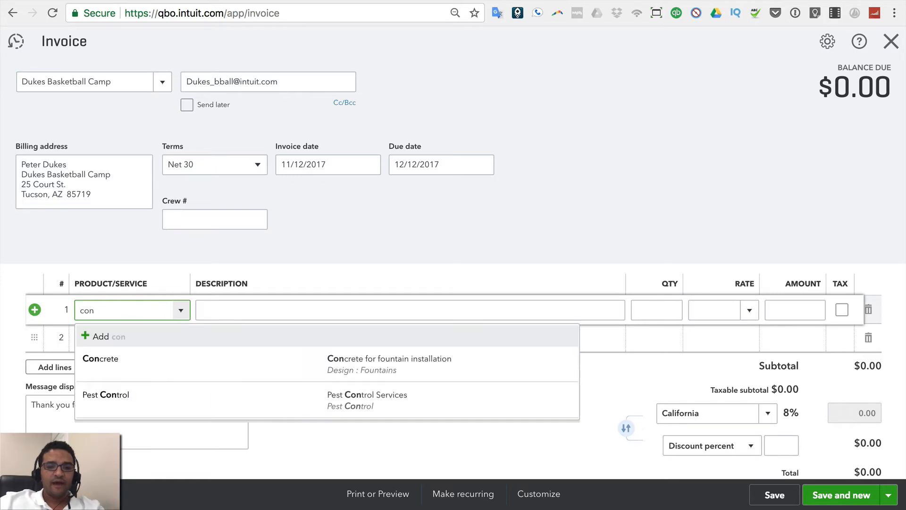
click(118, 360)
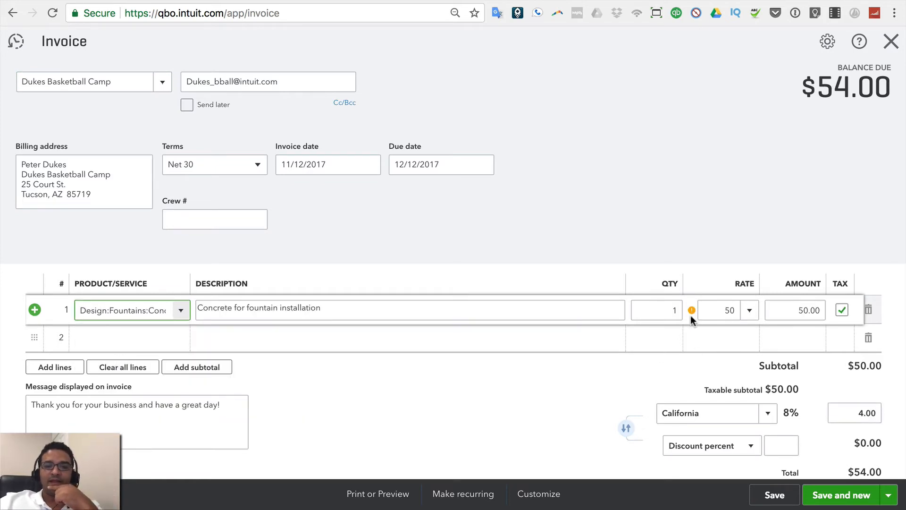
Step: Check the Concrete line's price rule notice on the Dukes Basketball Camp invoice and apply the Wholesale rate of 21
mouse_move(691, 311)
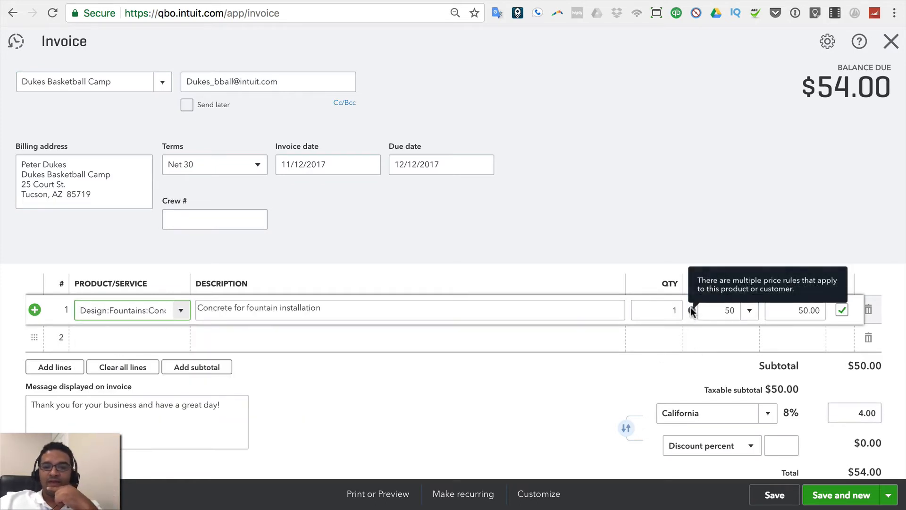
click(750, 310)
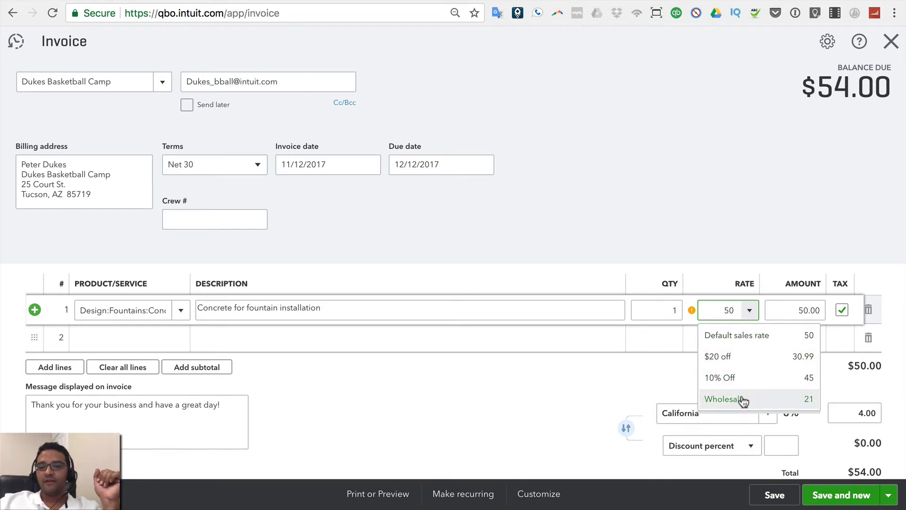
click(754, 409)
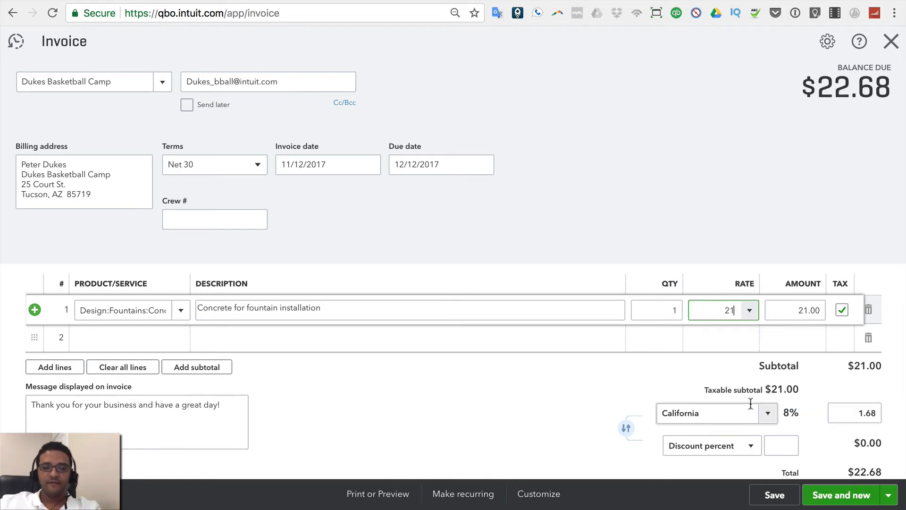
Step: Save the Dukes Basketball Camp invoice and close the invoice form
click(889, 495)
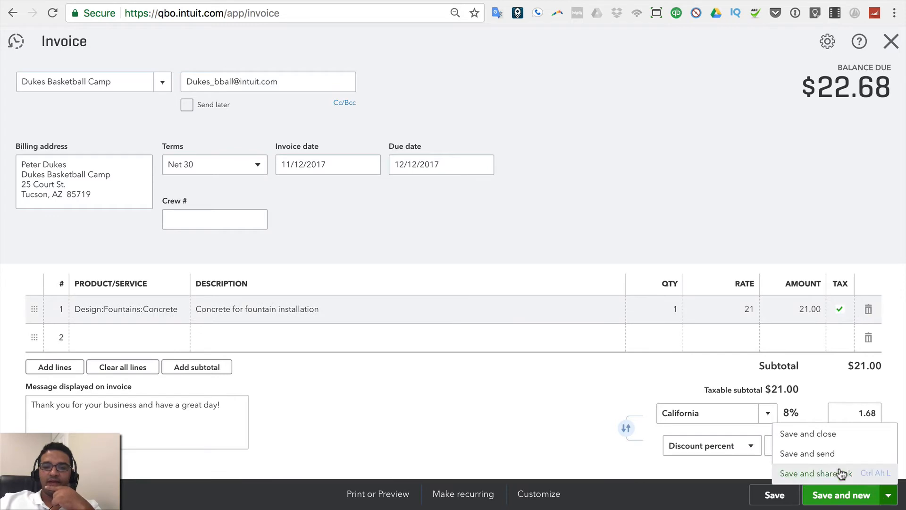
click(822, 443)
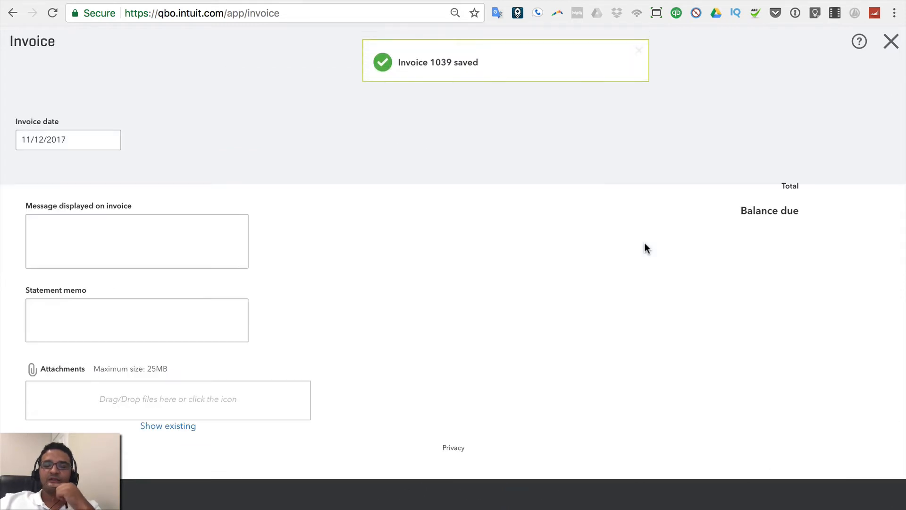
click(891, 42)
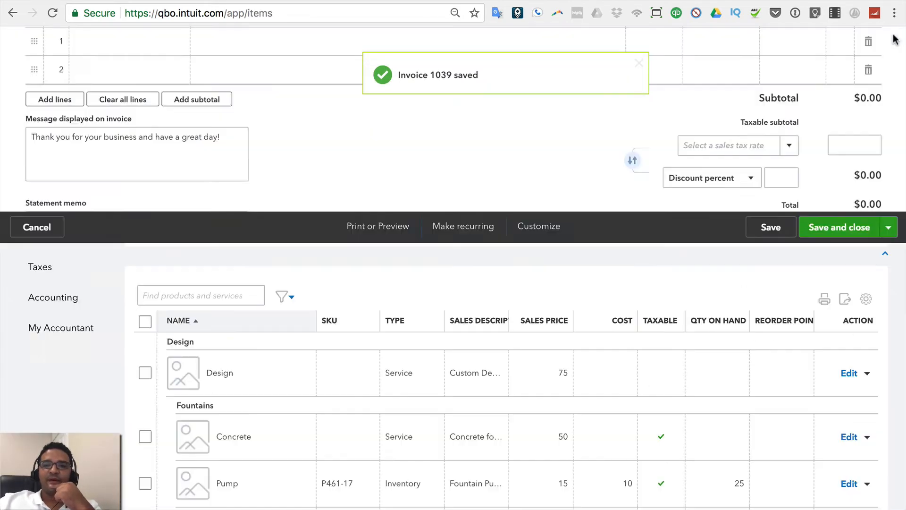
Step: Open the $20 off price rule for editing and set its customers to be selected individually
click(785, 120)
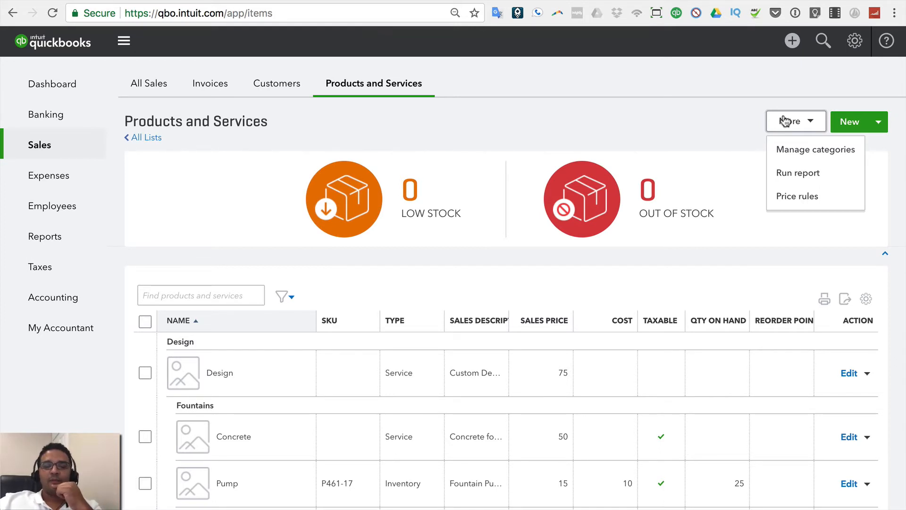
click(800, 196)
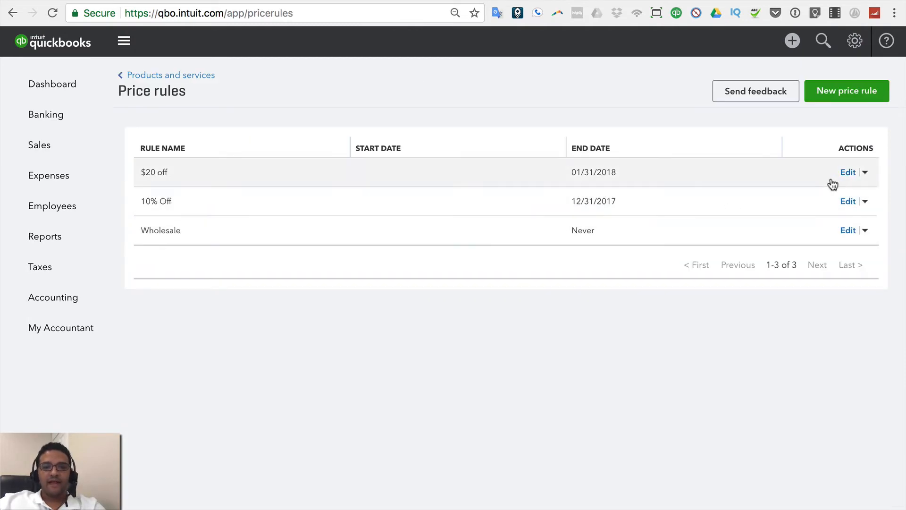
click(848, 172)
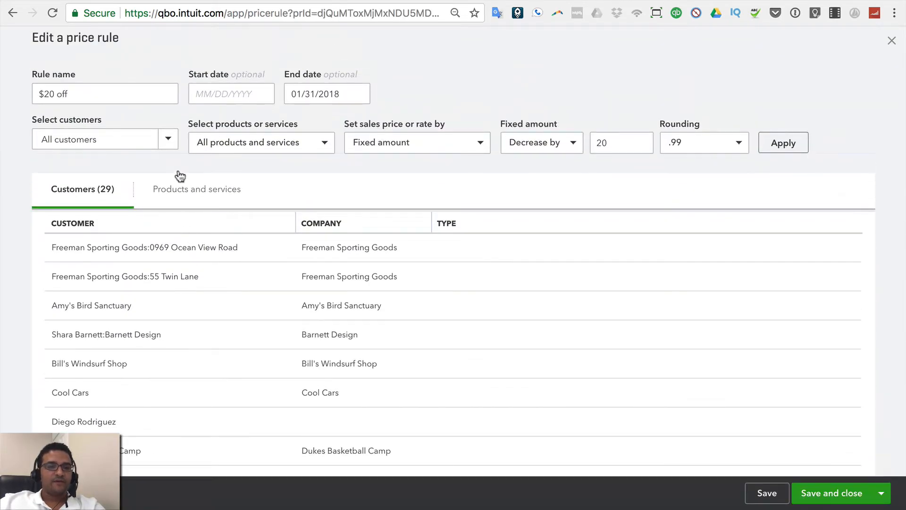
click(167, 139)
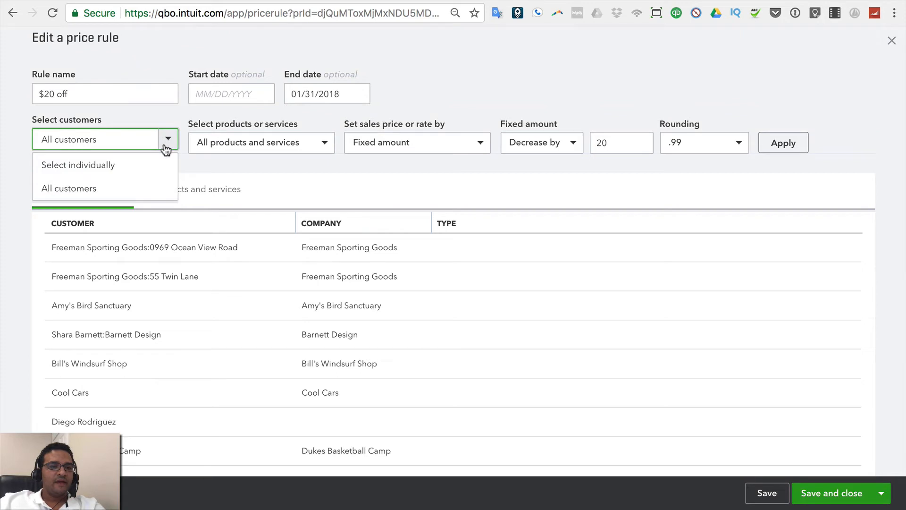
click(103, 170)
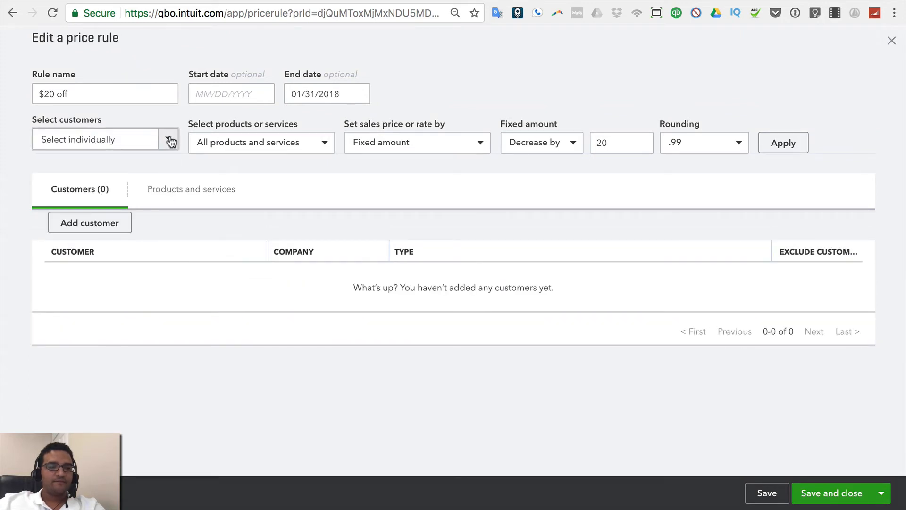
Step: Add the individual customer listed between Cool Cars and Dukes Basketball Camp to the $20 off rule
click(94, 228)
click(164, 277)
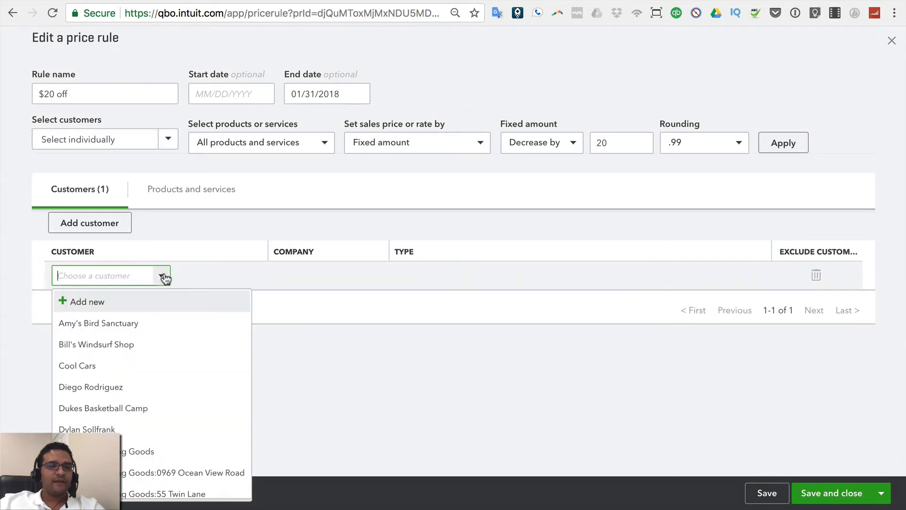
click(99, 323)
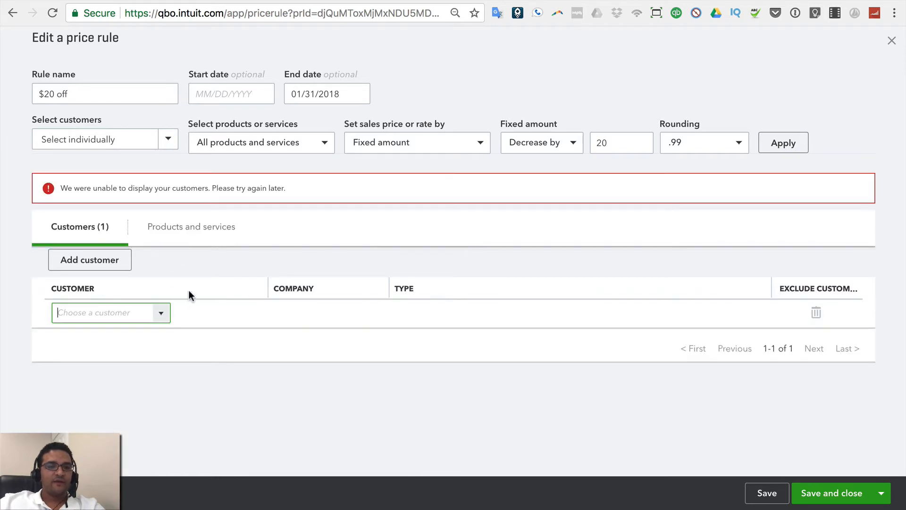
click(161, 312)
click(125, 123)
click(161, 313)
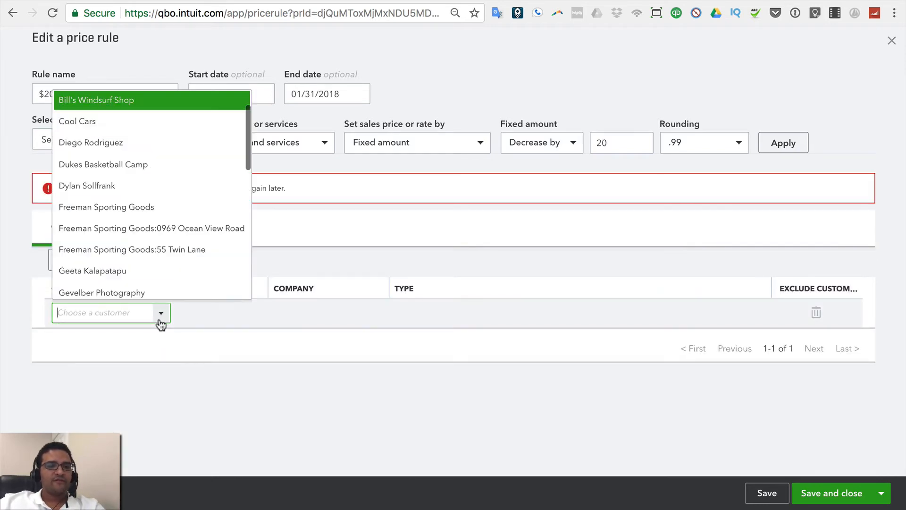
click(113, 161)
Step: Add Dukes Basketball Camp as a second customer of the $20 off rule, and save and close it
click(111, 226)
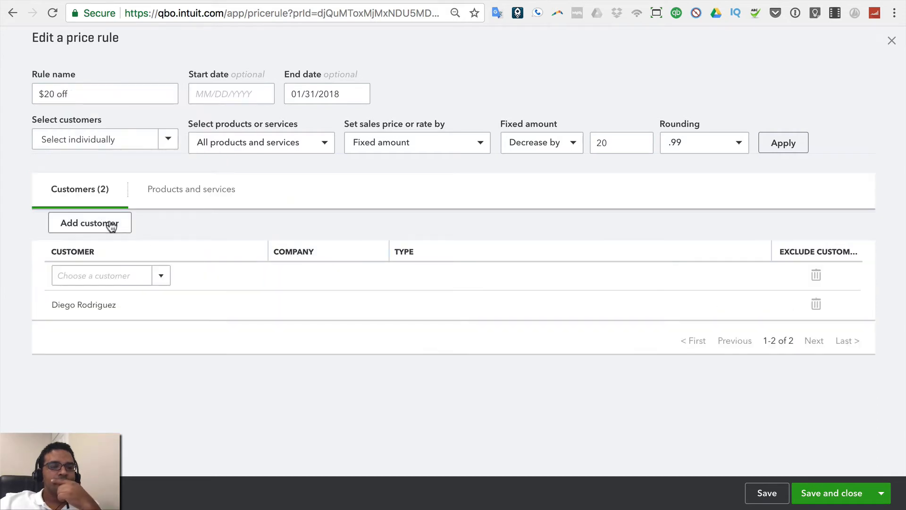
click(161, 275)
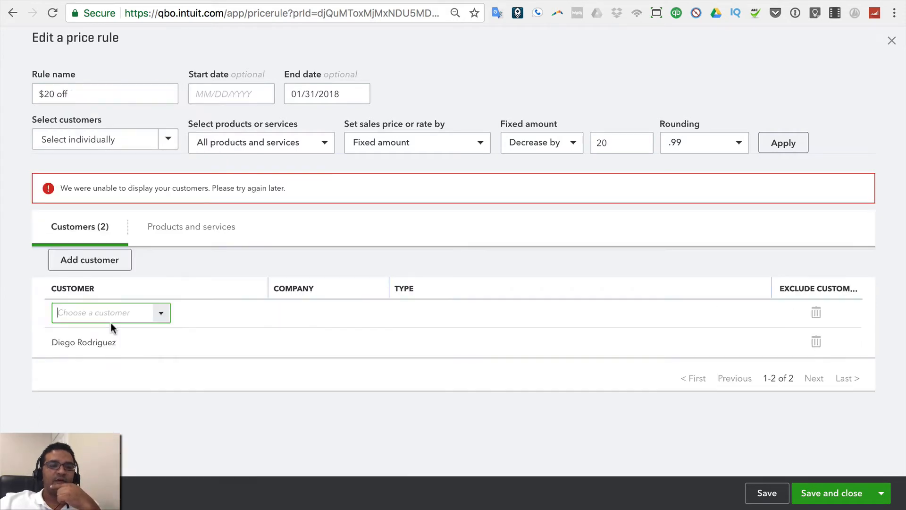
click(161, 198)
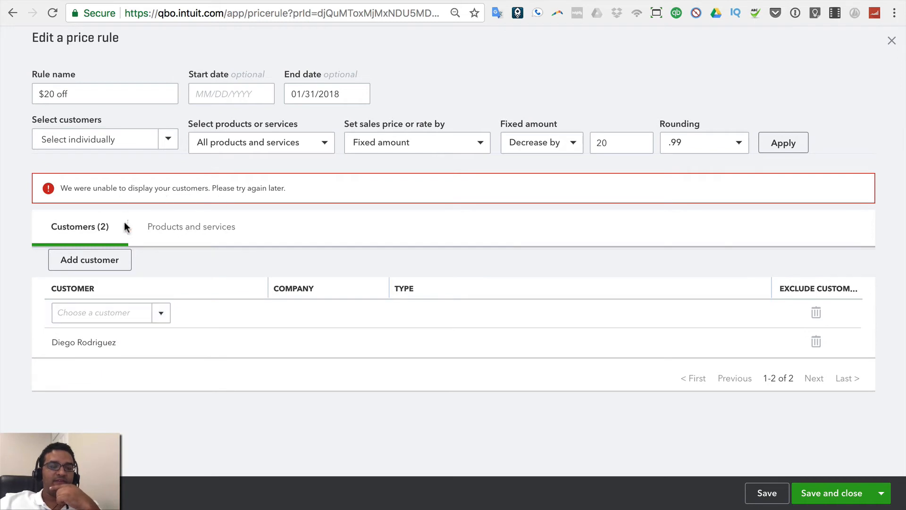
click(161, 313)
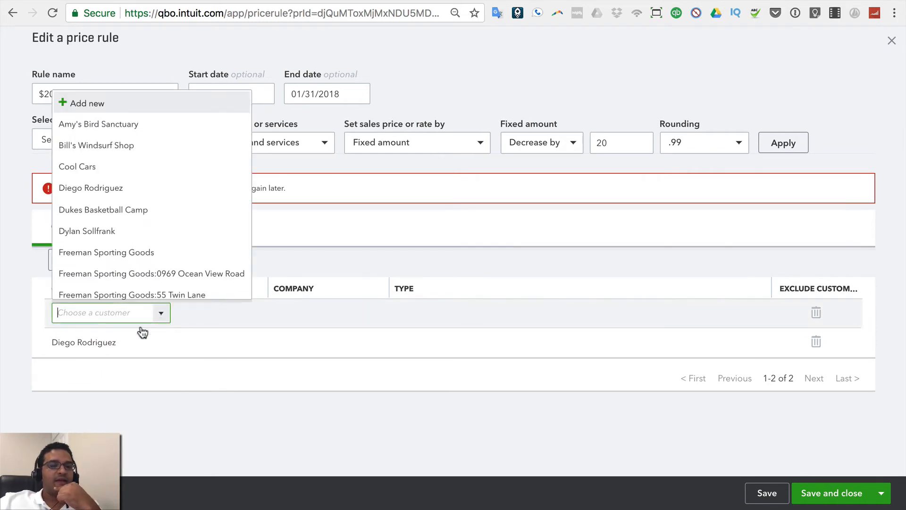
click(122, 209)
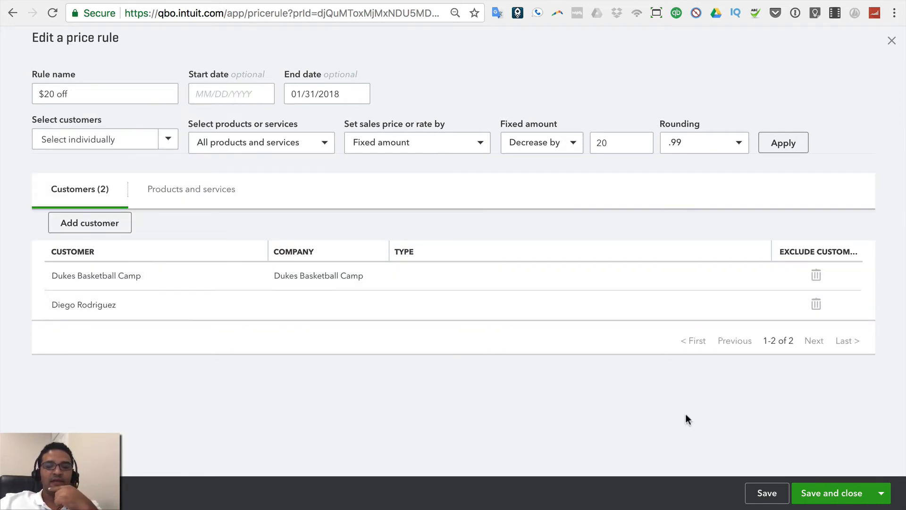
click(814, 494)
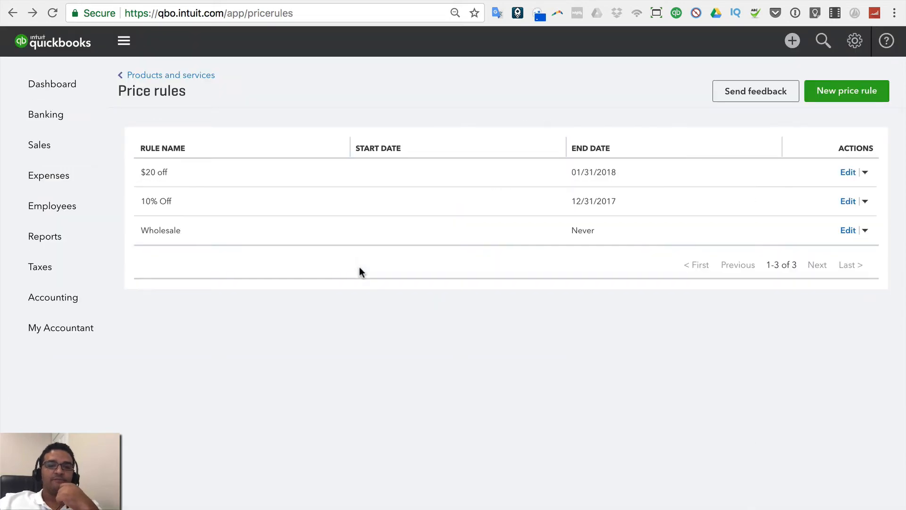
Step: Edit the 10% Off price rule to select customers individually and add Freeman Sporting Goods
click(848, 201)
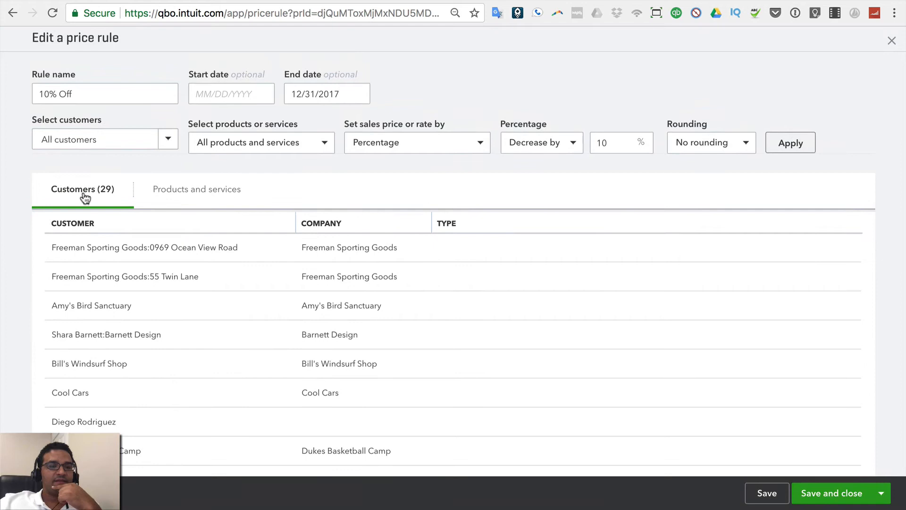
click(168, 139)
click(104, 170)
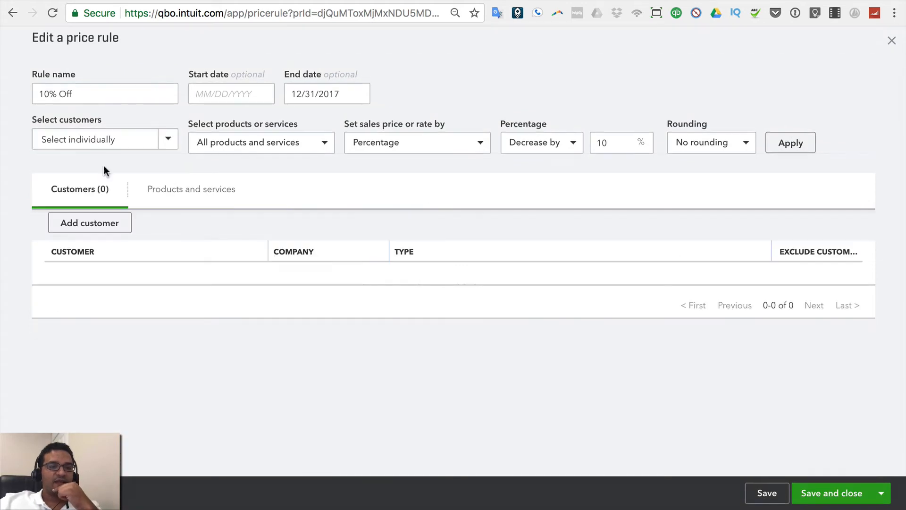
click(89, 222)
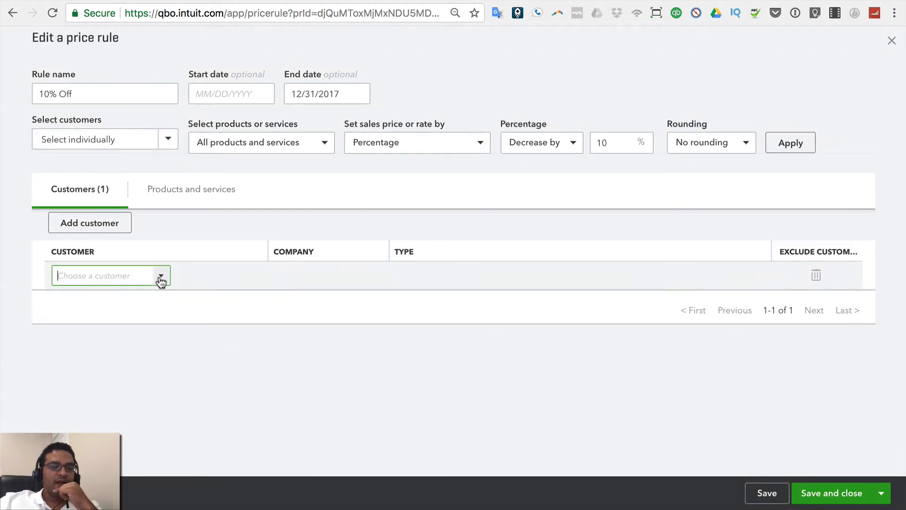
click(161, 276)
click(94, 451)
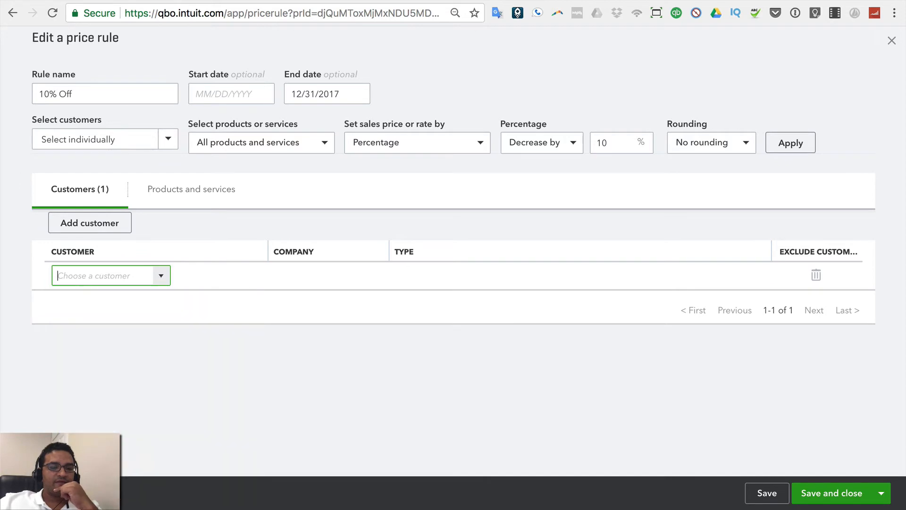
Step: Save and close the 10% Off rule, reopen it to check its customer list, and close it
click(840, 494)
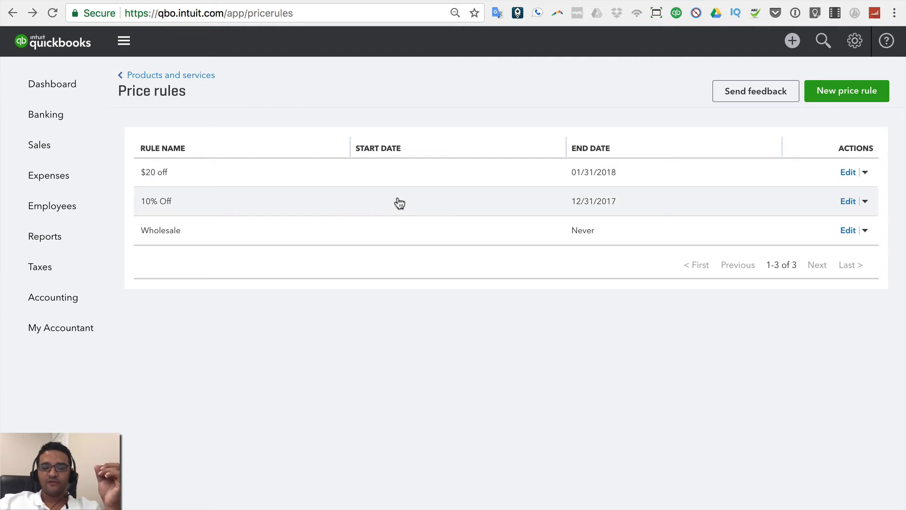
click(848, 201)
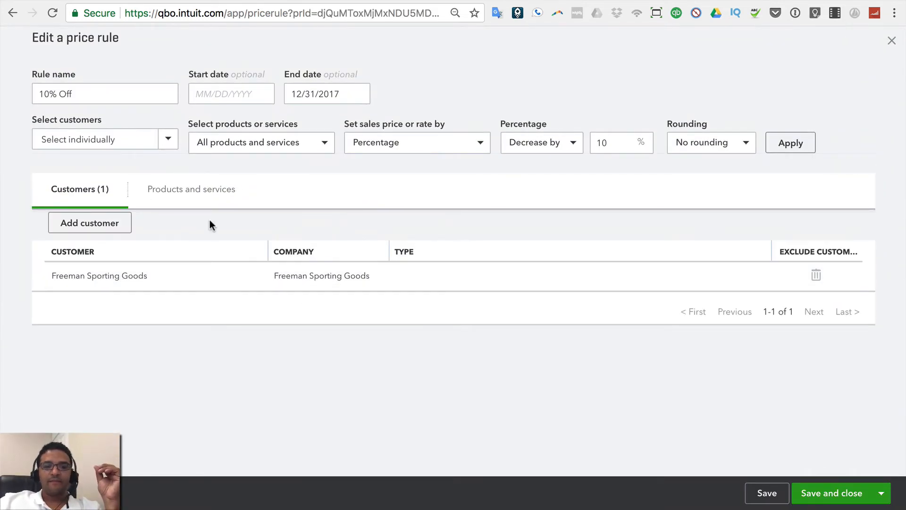
click(892, 41)
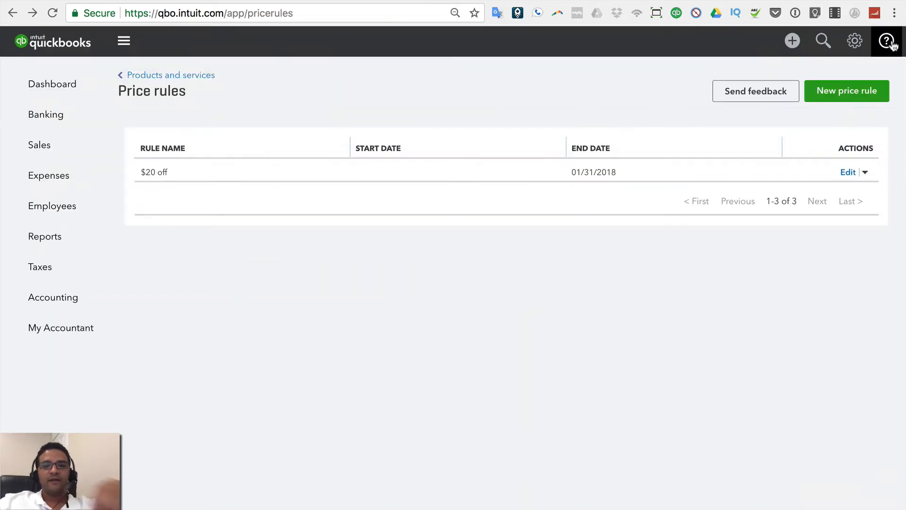
Step: Start a new invoice and choose Freeman Sporting Goods as its customer
click(793, 40)
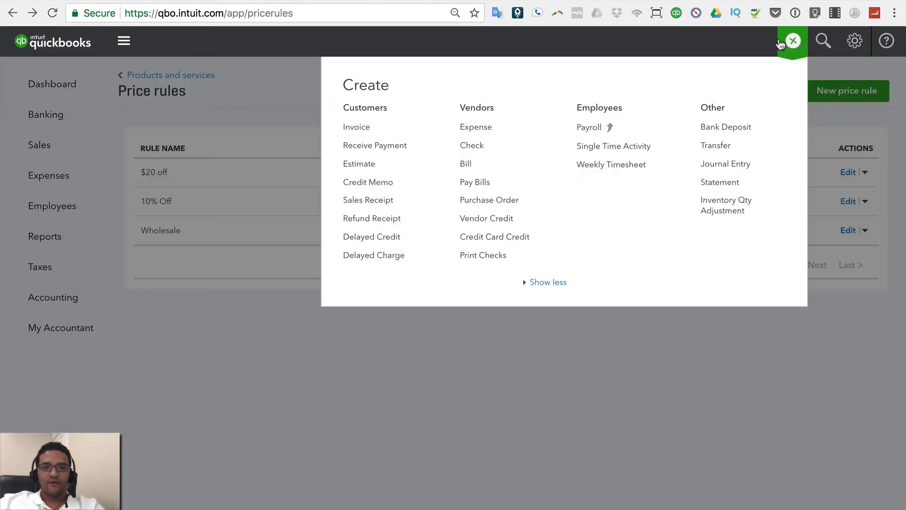
click(363, 128)
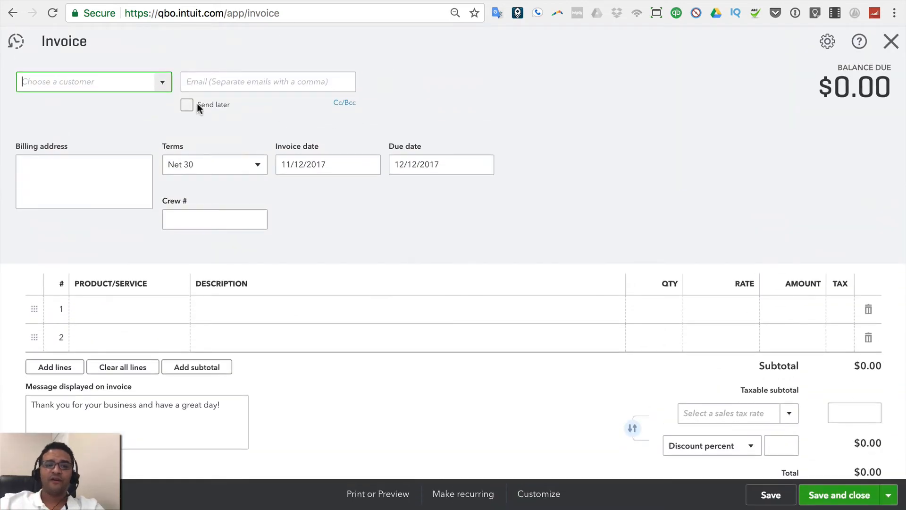
click(162, 85)
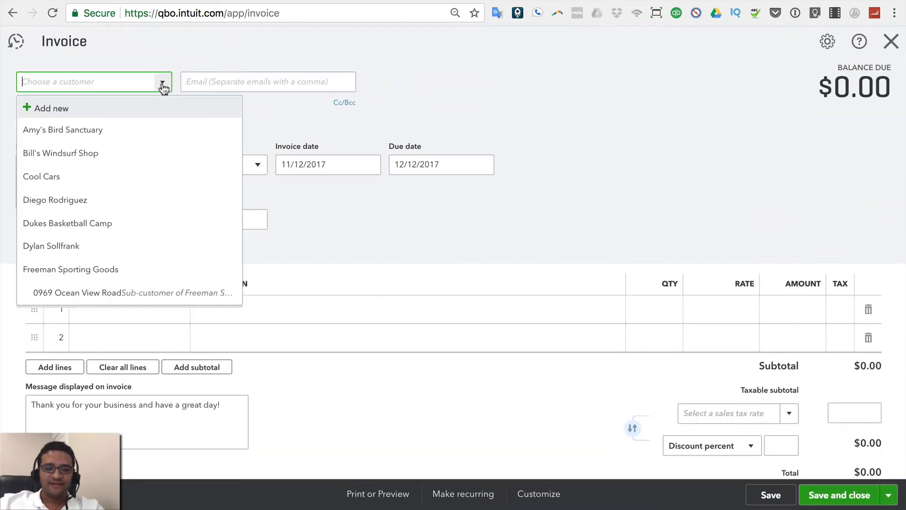
click(90, 273)
Step: Add Concrete as the first invoice line to check its rate options, and leave the invoice without saving
click(168, 308)
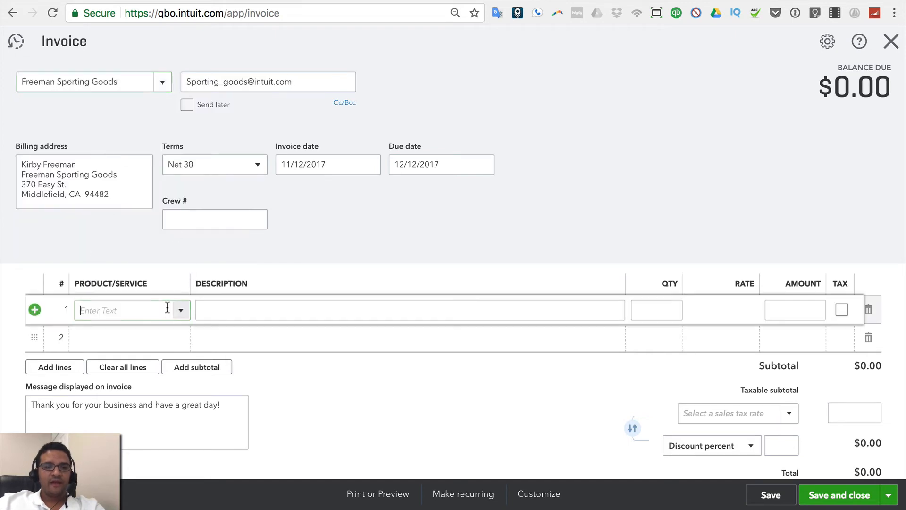
text(con)
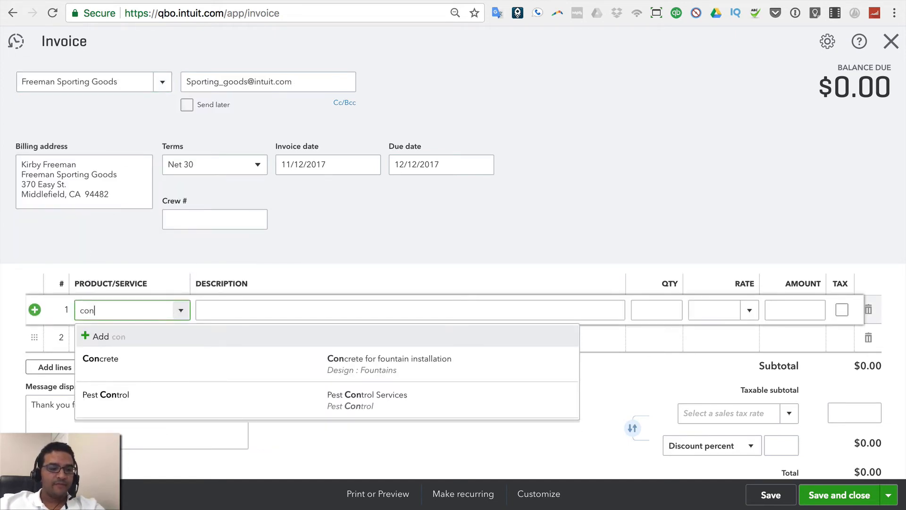
click(138, 369)
click(750, 310)
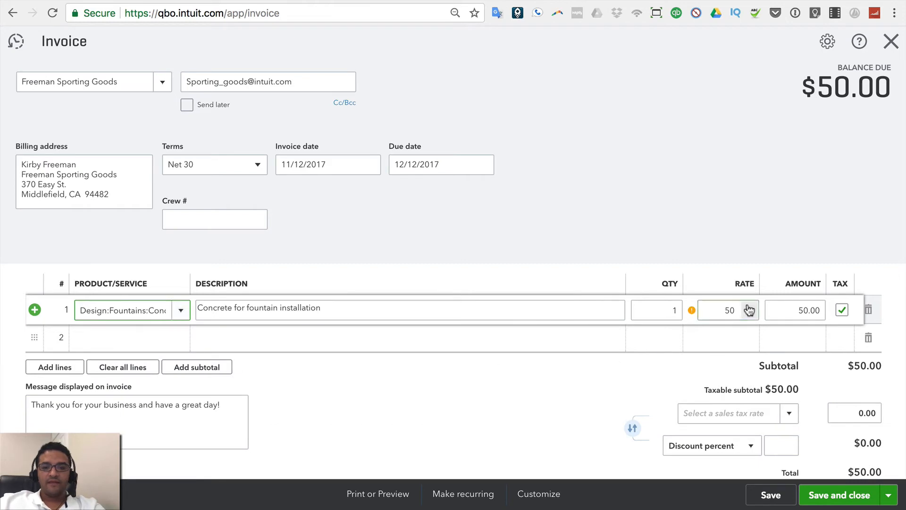
click(685, 204)
click(890, 46)
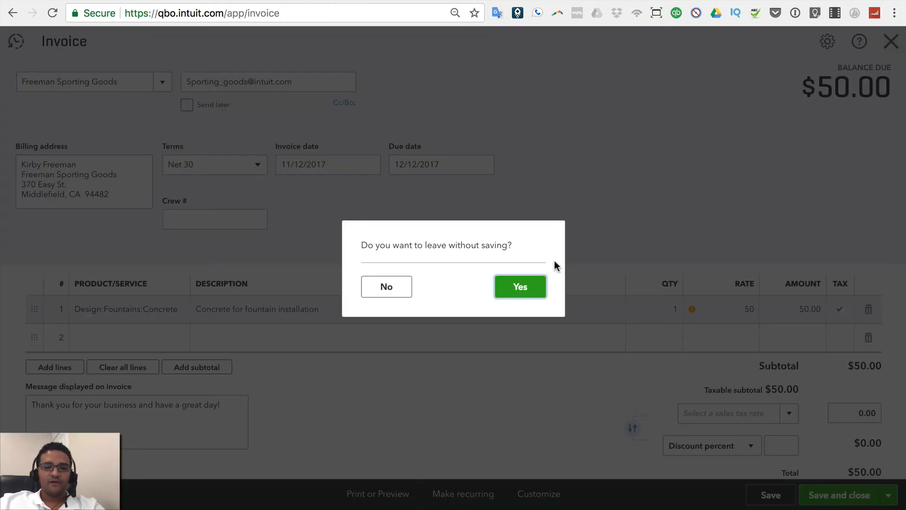
click(526, 285)
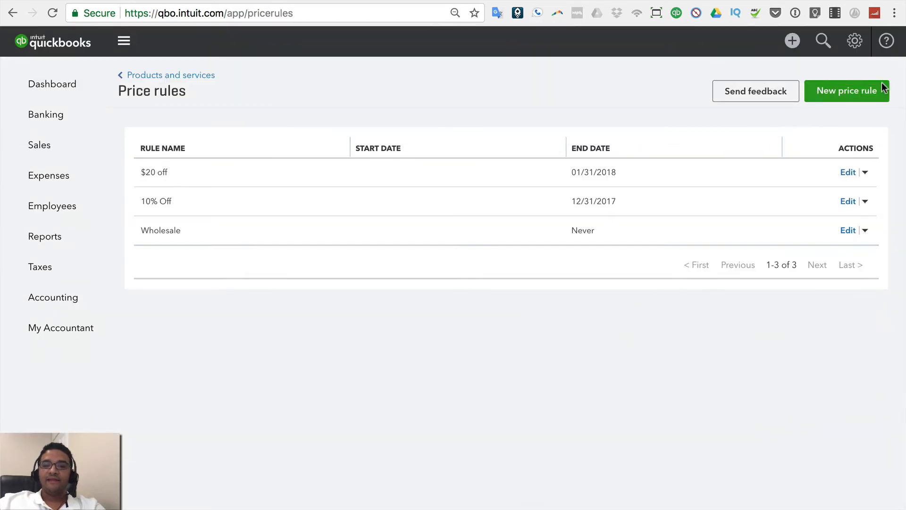
Step: Make the $20 off, 10% Off and Wholesale price rules inactive
click(866, 172)
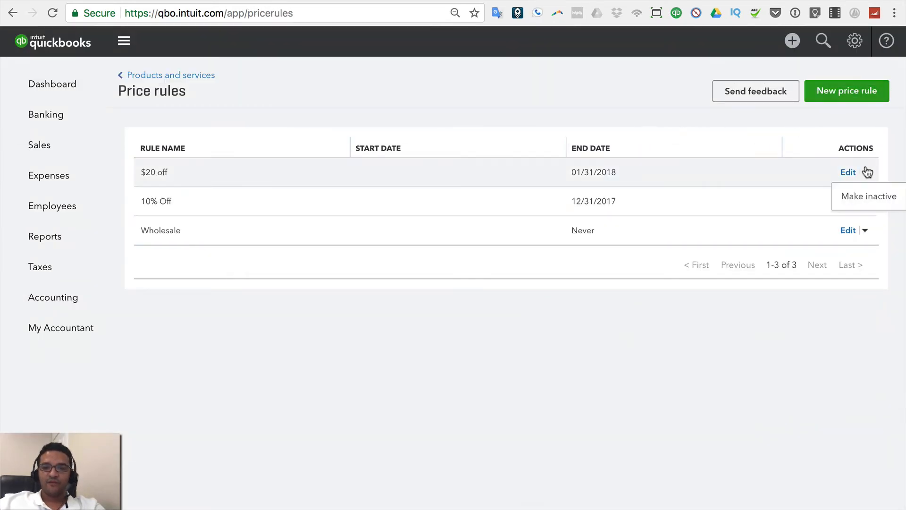
click(867, 201)
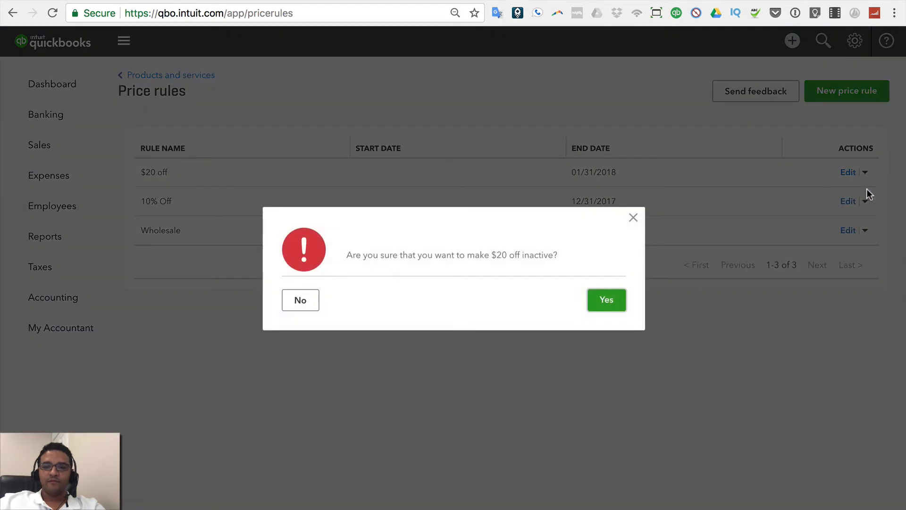
click(608, 299)
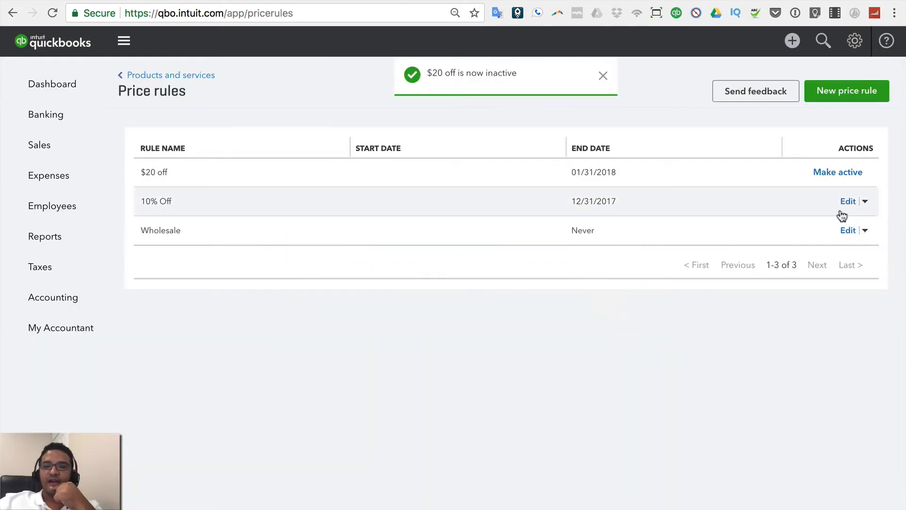
click(866, 201)
click(865, 226)
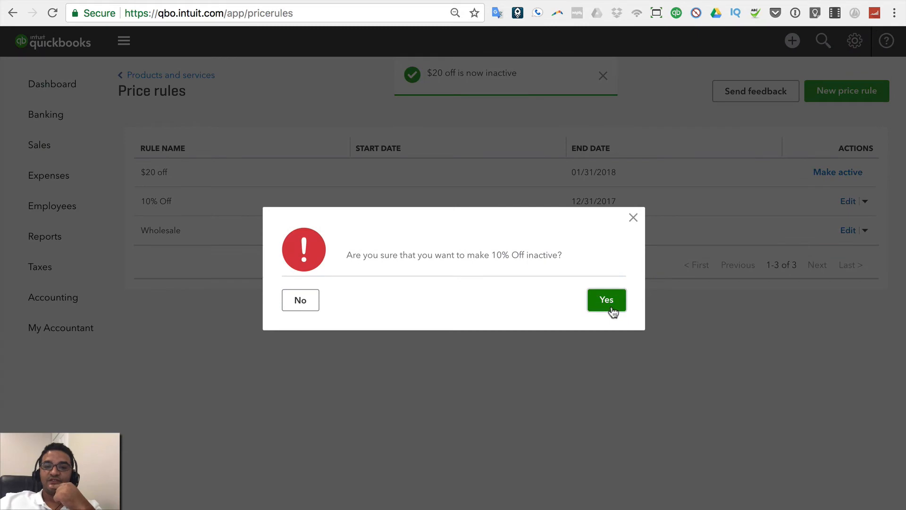
click(608, 299)
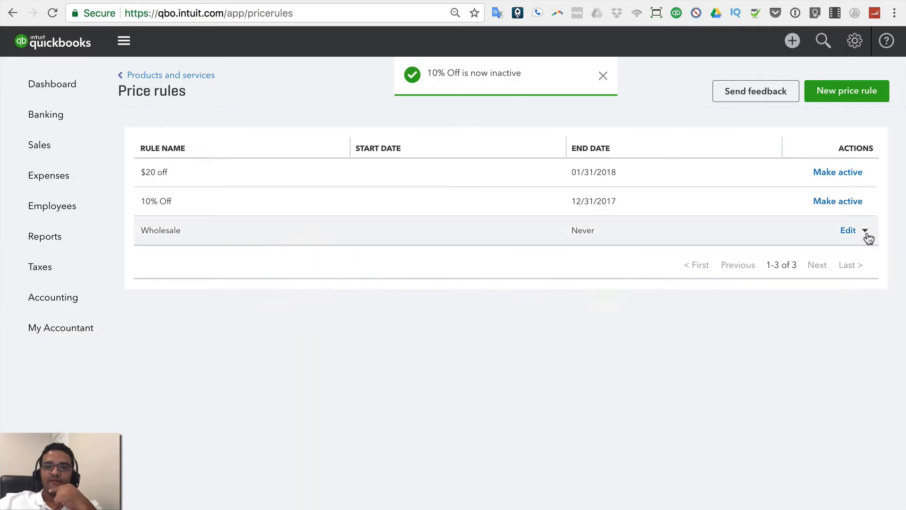
click(865, 231)
click(865, 261)
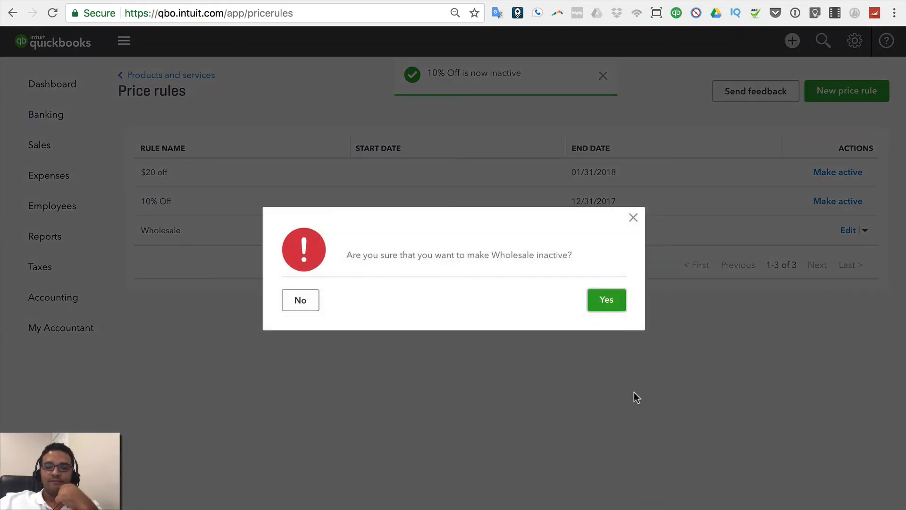
click(608, 301)
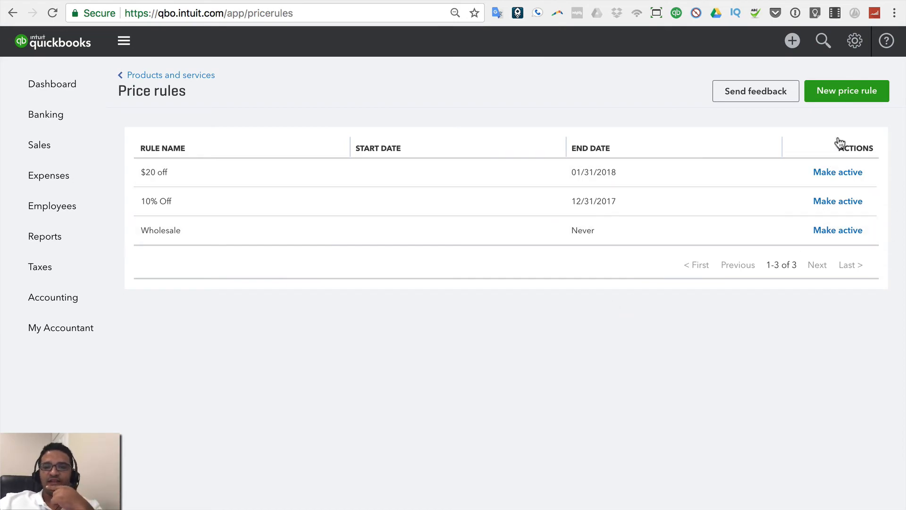
Step: Start a new price rule named New 15% Discount and set its customers to be selected individually
click(847, 92)
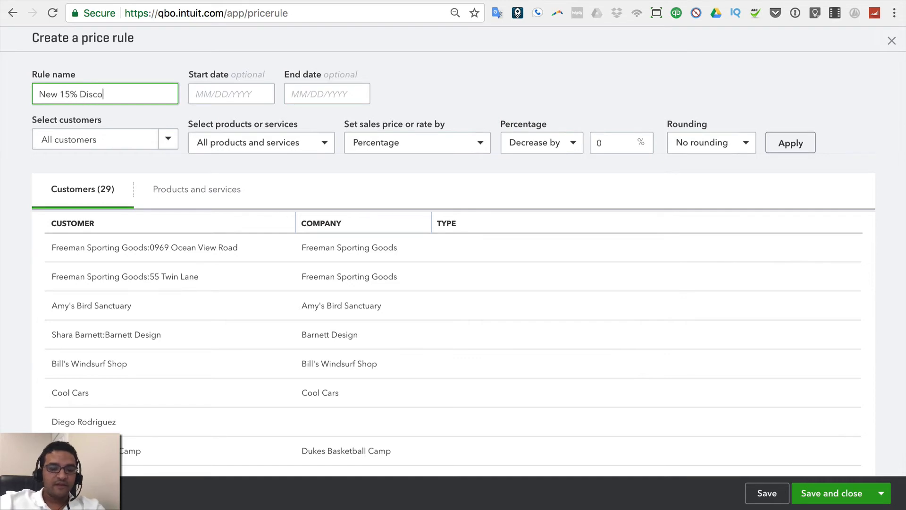
click(166, 141)
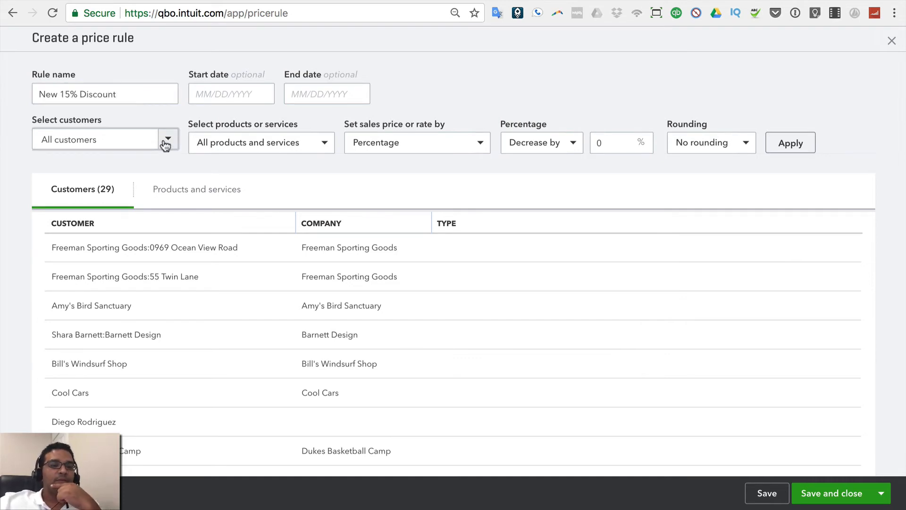
click(166, 144)
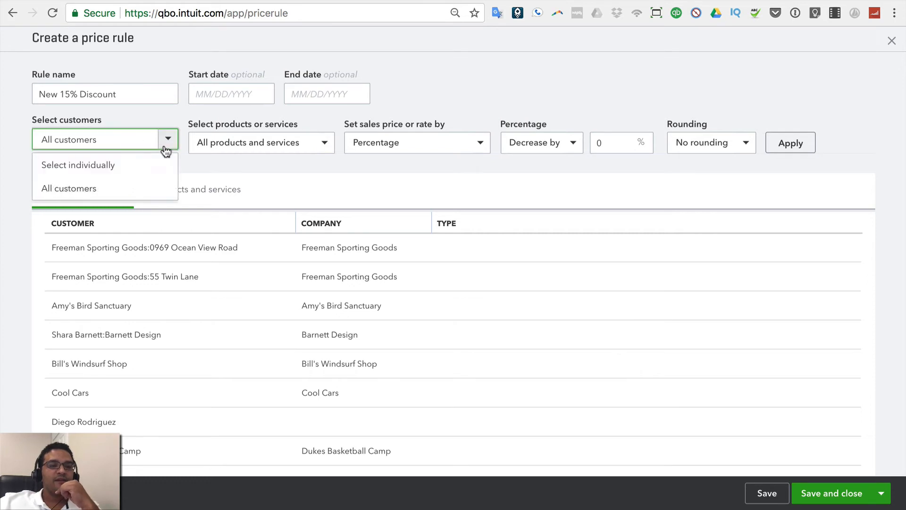
click(108, 168)
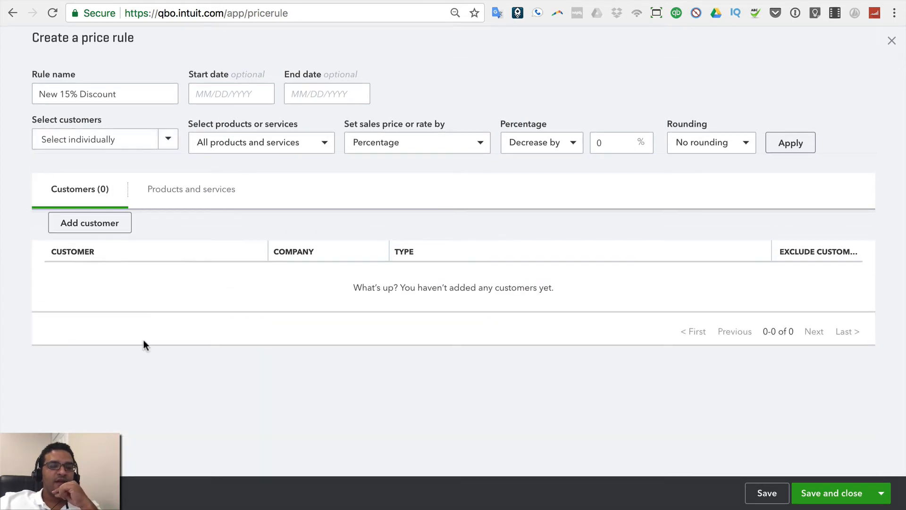
Step: Add Cool Cars as a customer of the New 15% Discount rule
click(111, 230)
click(161, 280)
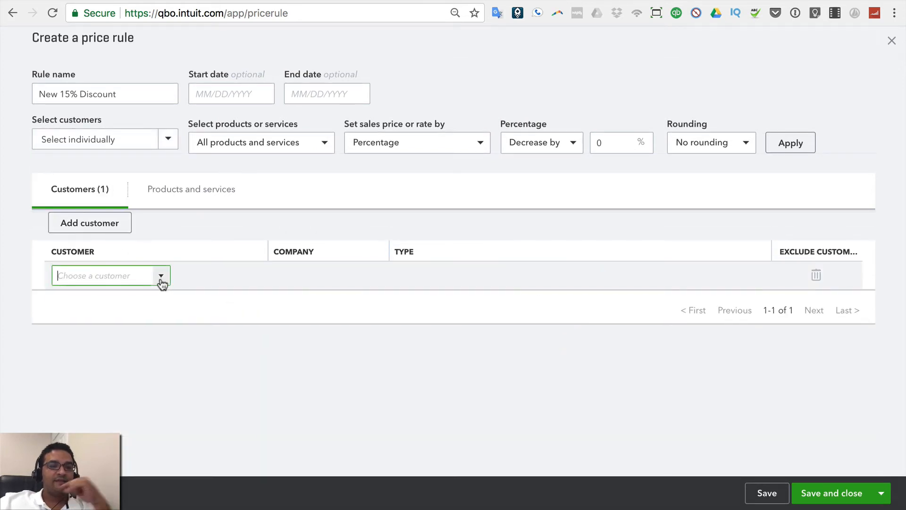
click(83, 325)
click(162, 313)
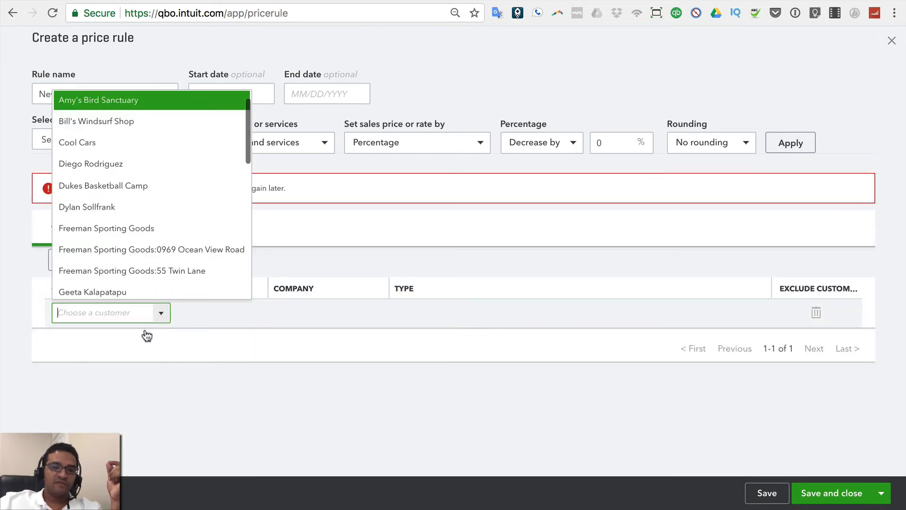
click(115, 143)
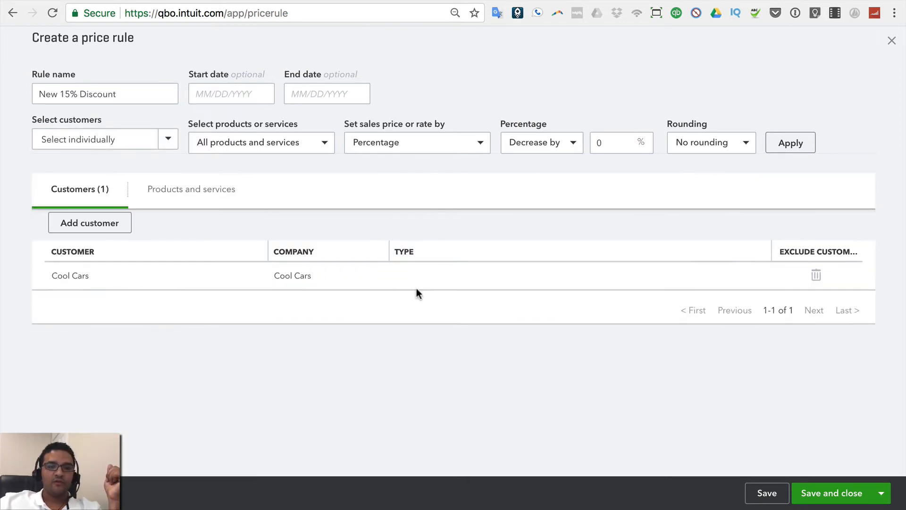
Step: Set the rule to decrease prices by 15 percent with prices ending in .88, and apply it to all products and services
click(473, 143)
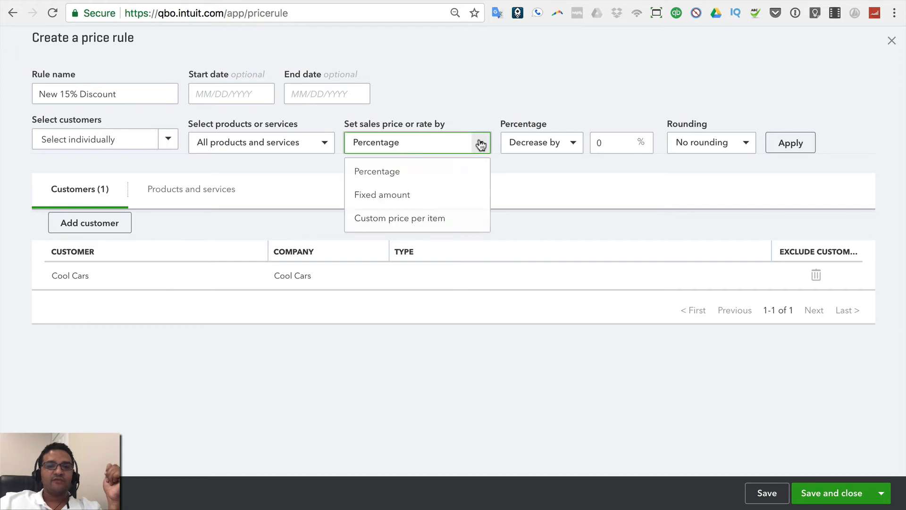
click(390, 171)
click(603, 144)
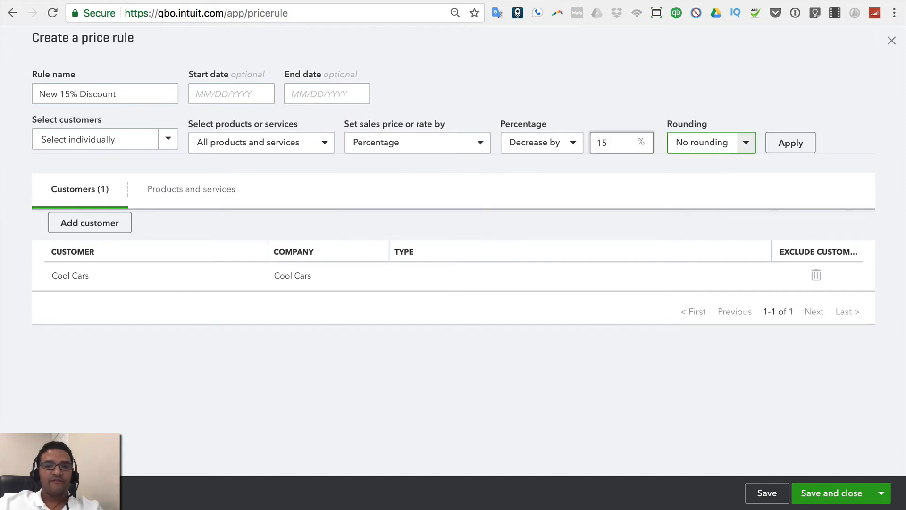
click(745, 144)
scroll(717, 263, down, 3)
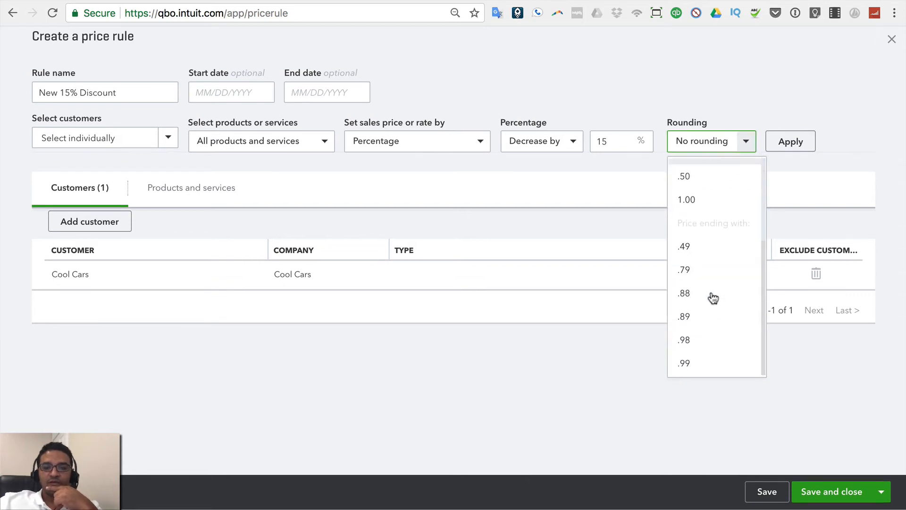
click(697, 292)
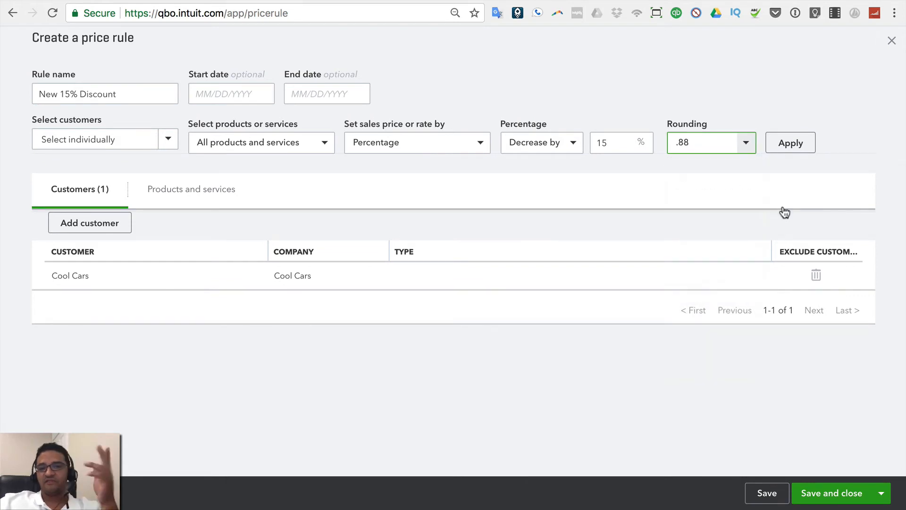
click(791, 144)
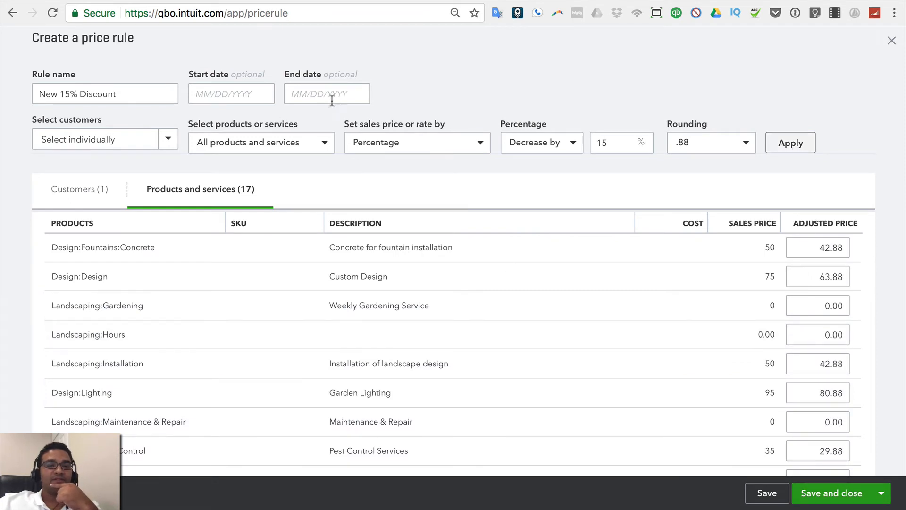
Step: Set the rule's end date to 11/30/2017, and save and close the rule
click(324, 95)
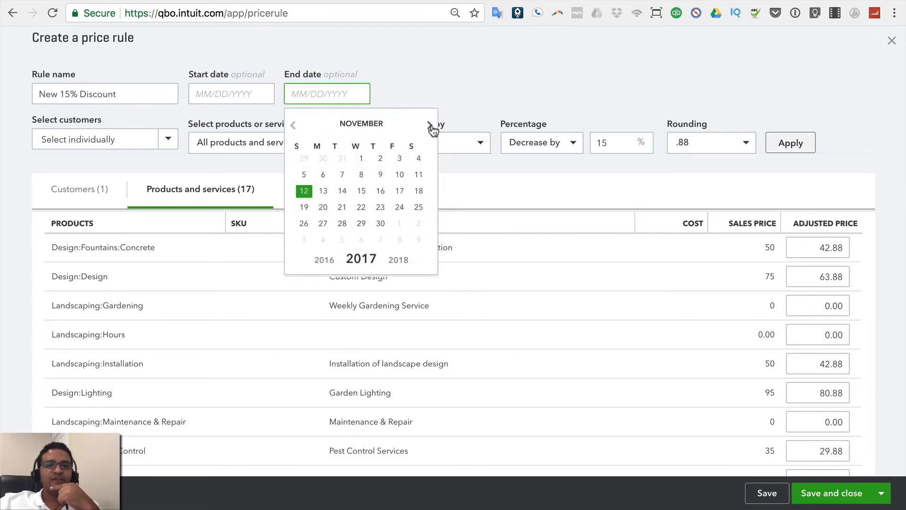
click(381, 223)
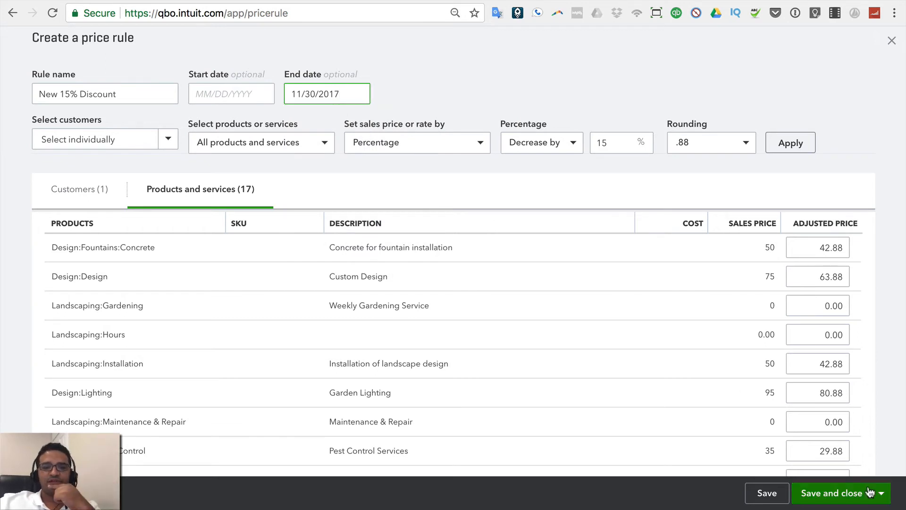
click(839, 496)
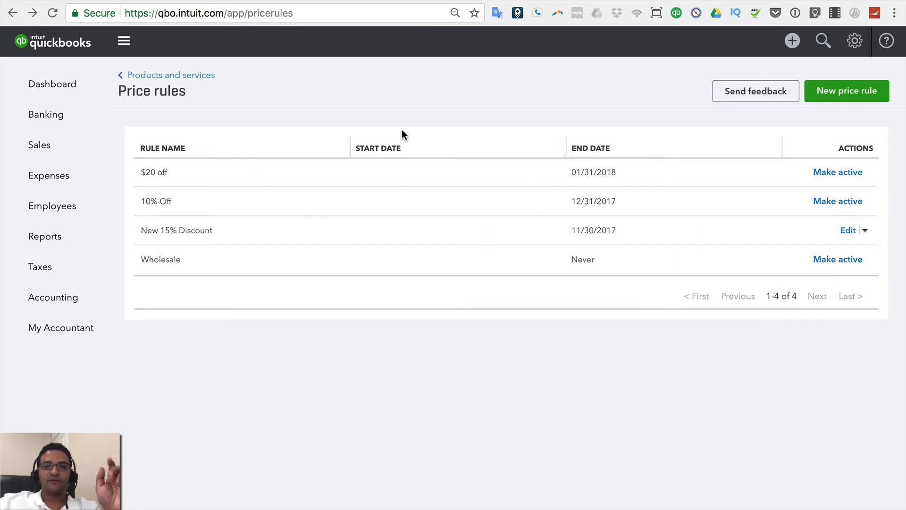
Step: Reopen the New 15% Discount rule to check its customer list, and close it
click(794, 41)
click(794, 41)
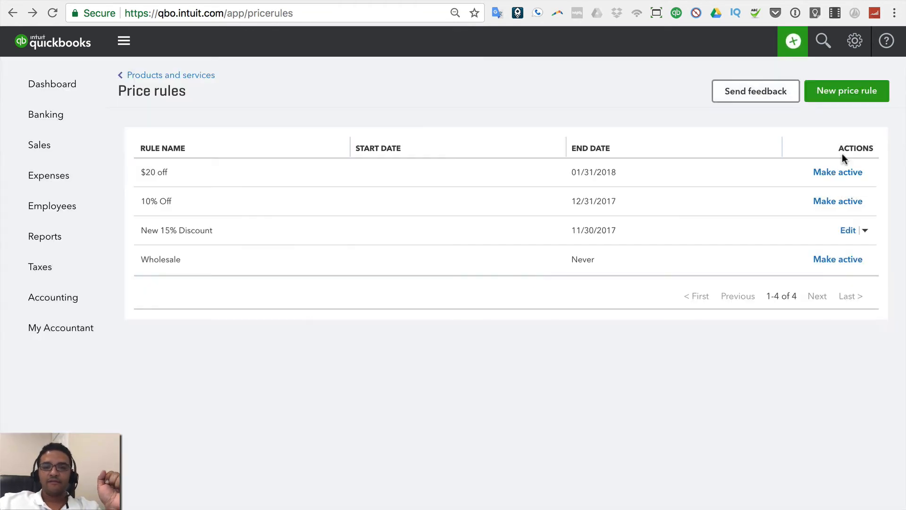
click(849, 230)
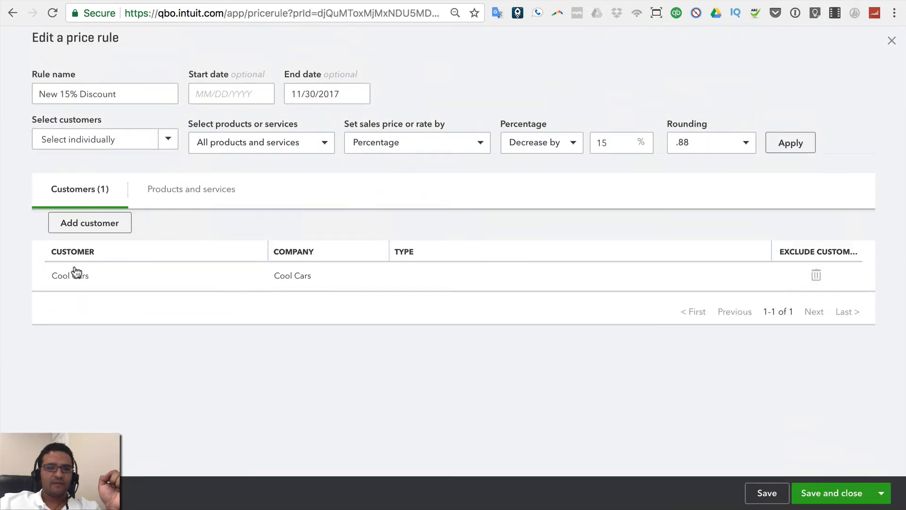
click(892, 40)
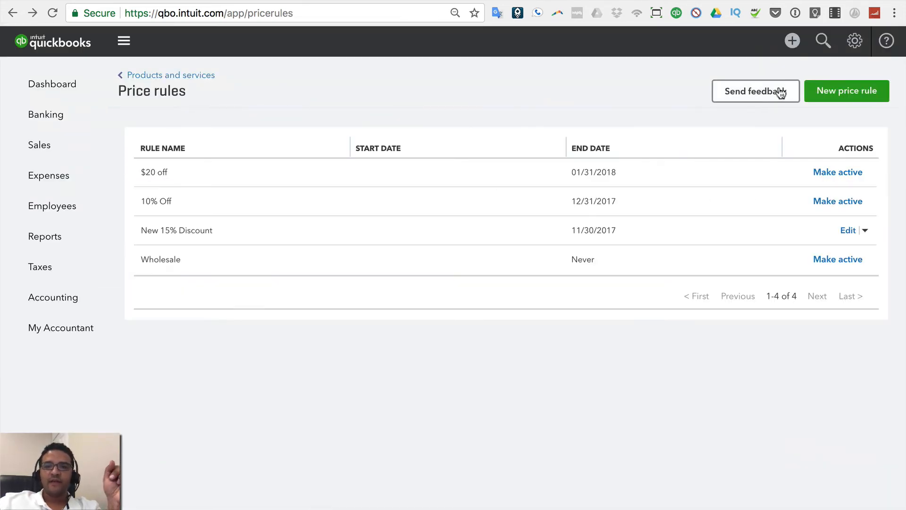
Step: Create a new invoice for Cool Cars and add the Design:Fountains:Concrete item on its first line
click(794, 41)
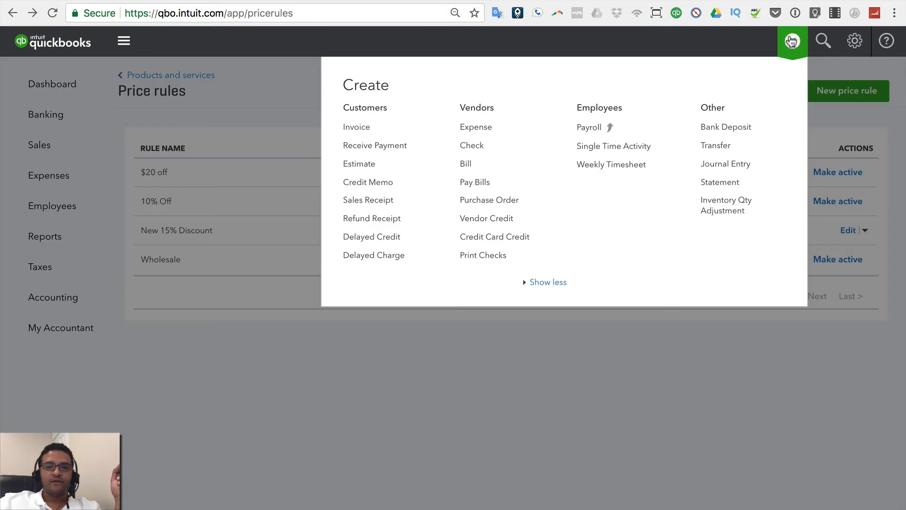
click(362, 126)
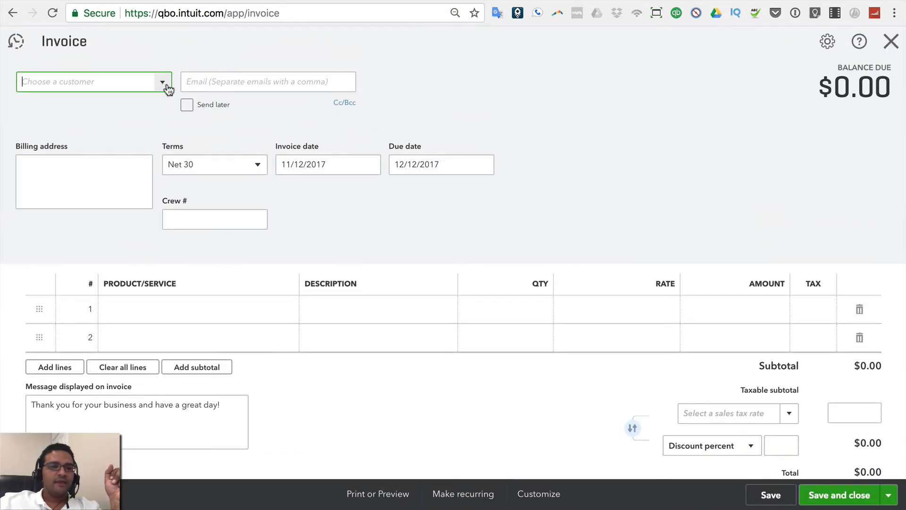
click(163, 84)
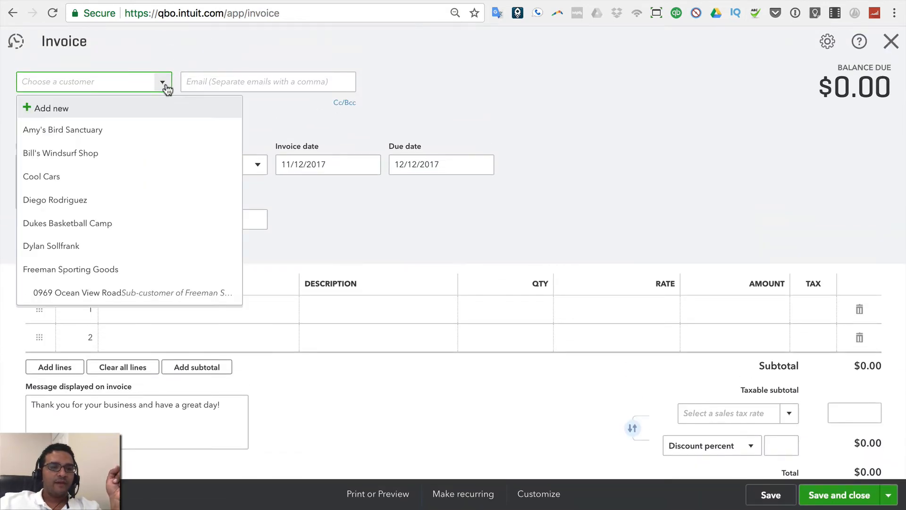
click(77, 176)
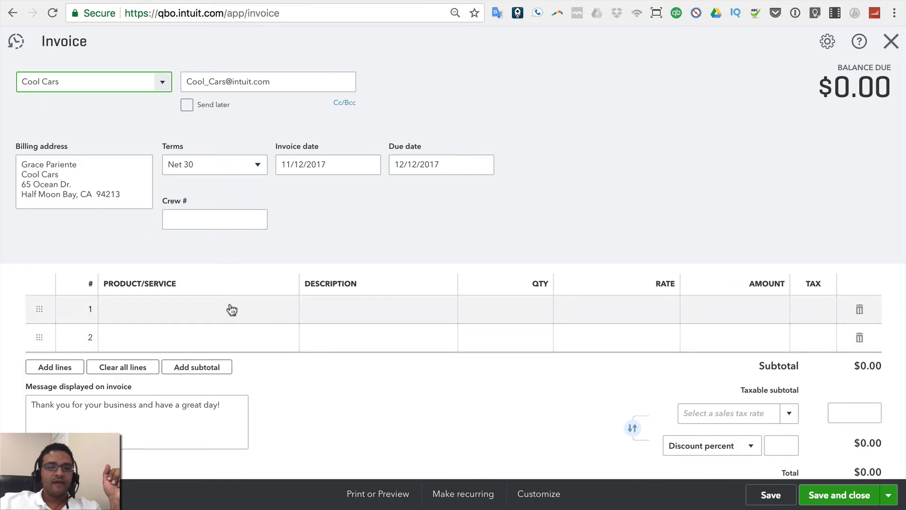
click(223, 306)
text(con)
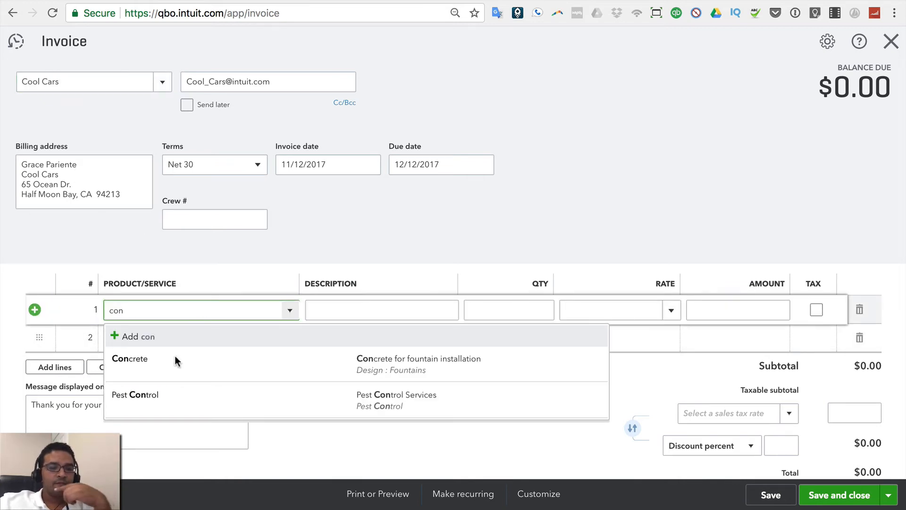
click(175, 360)
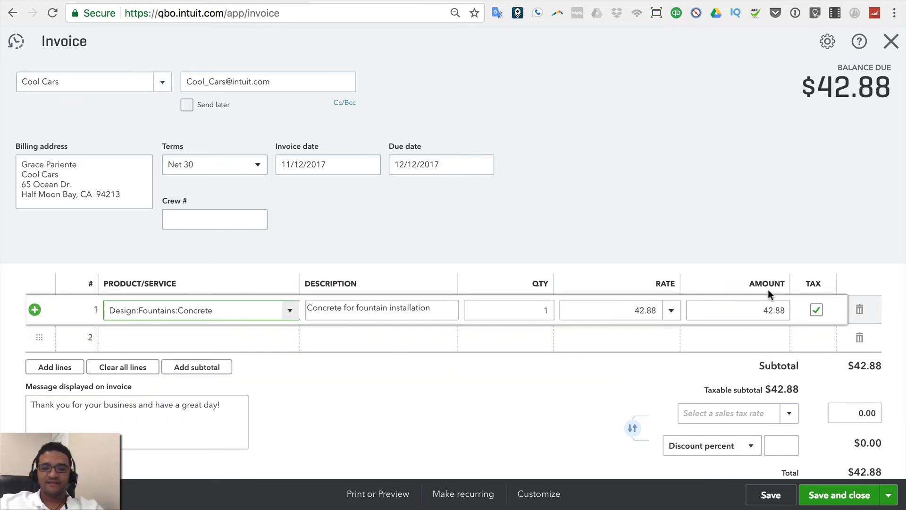
Step: Examine the rate choices offered for the Concrete line, comparing the New 15% Discount with the default sales rate
click(672, 310)
click(593, 275)
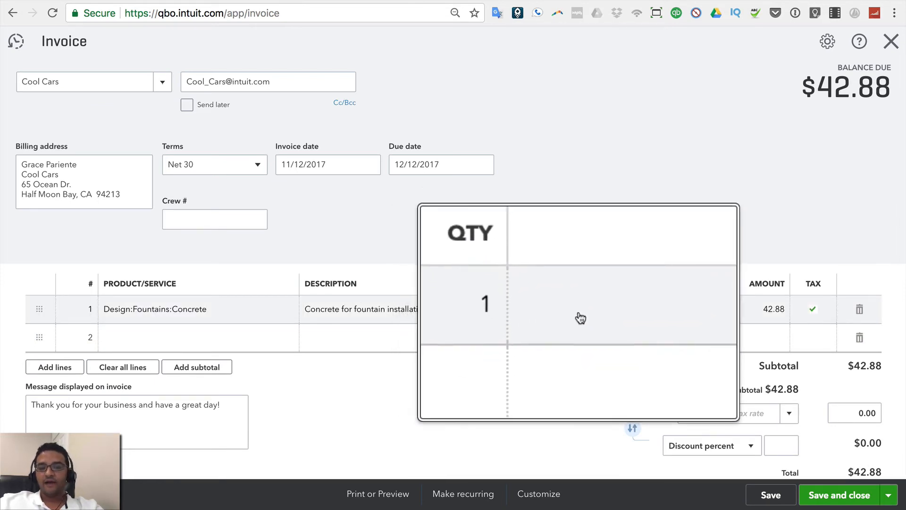
click(671, 307)
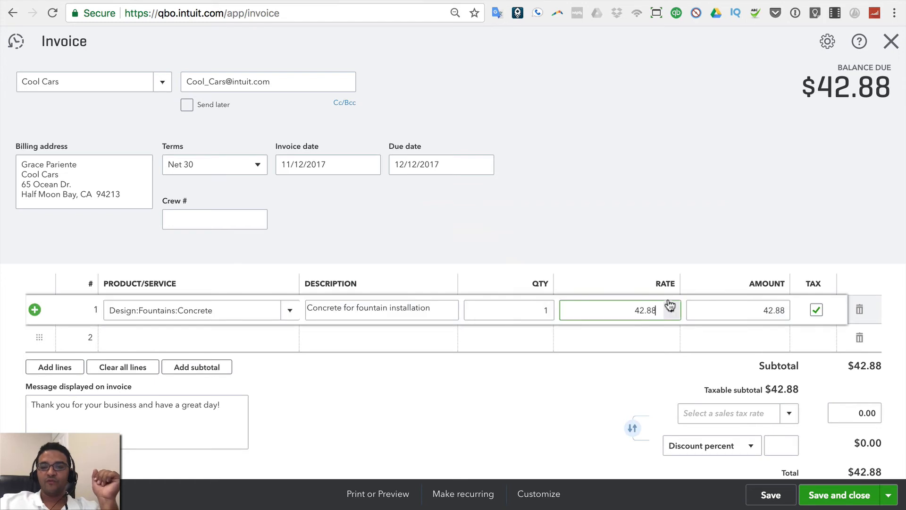
click(674, 310)
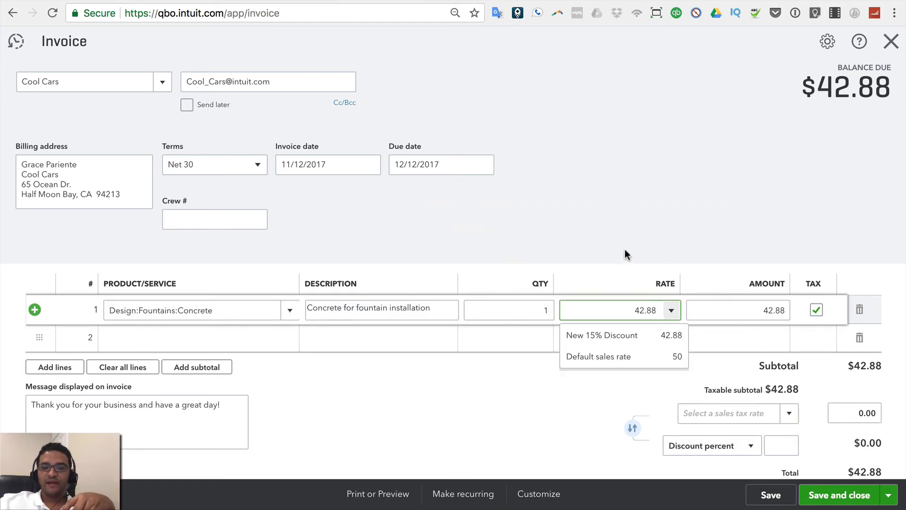
click(626, 254)
click(672, 309)
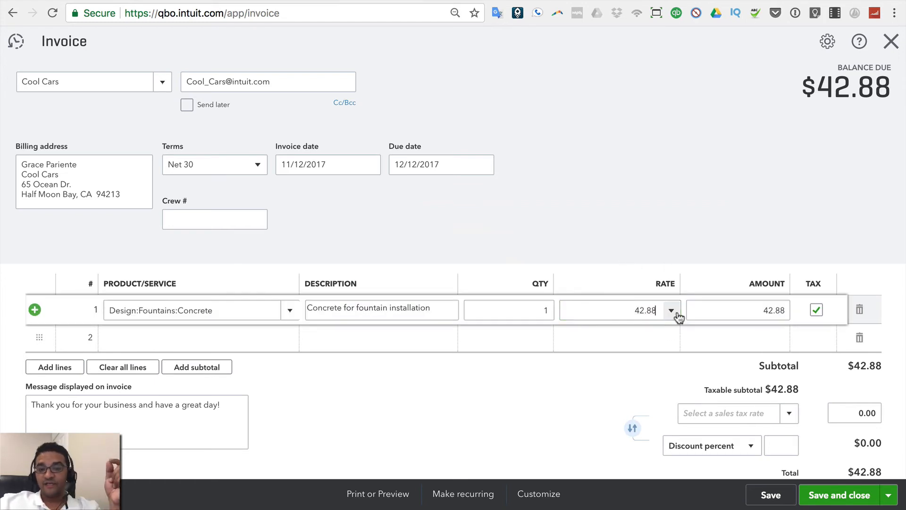
click(675, 313)
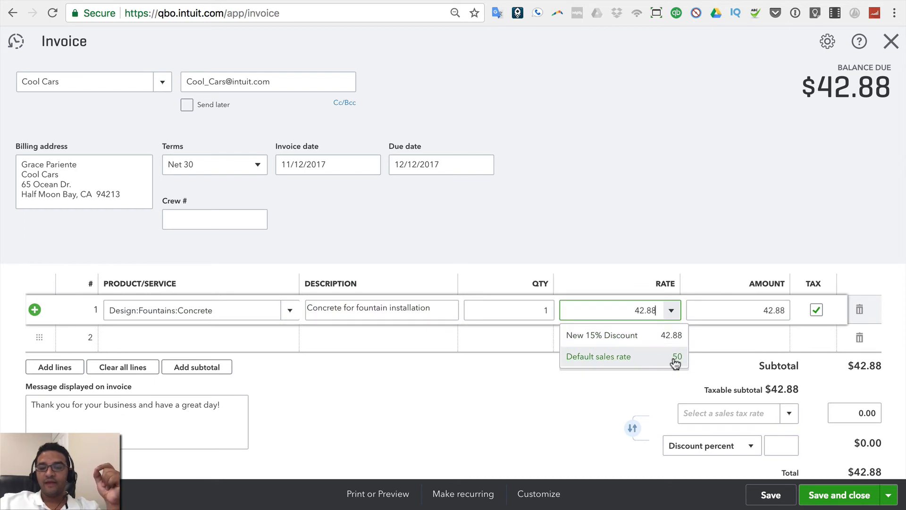
click(647, 211)
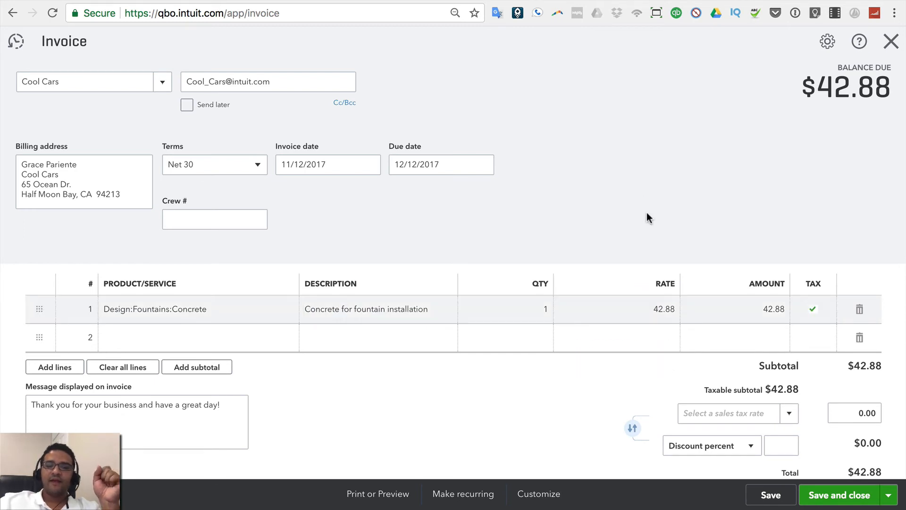
click(672, 312)
click(673, 312)
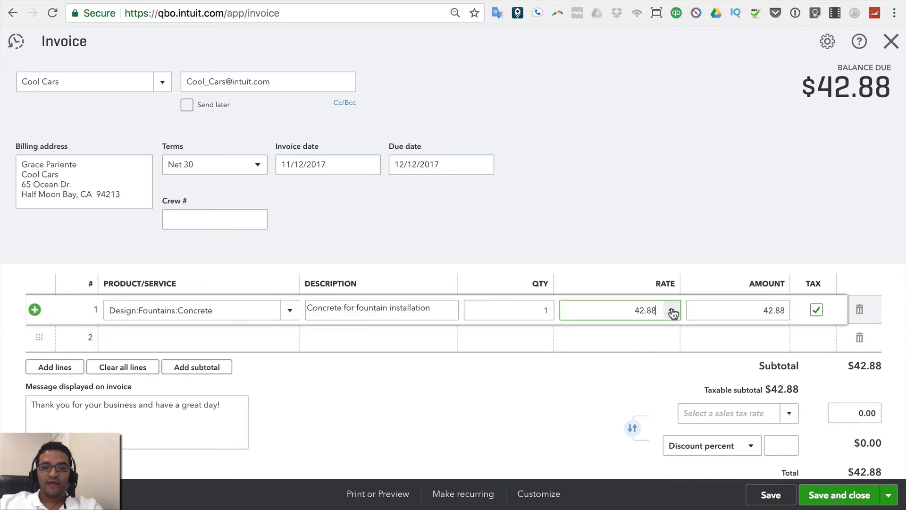
Step: Add a second line reading "Original Price is $50.00" to the Concrete item's description, correcting the spelling of "Original"
click(439, 310)
click(439, 310)
key(Return)
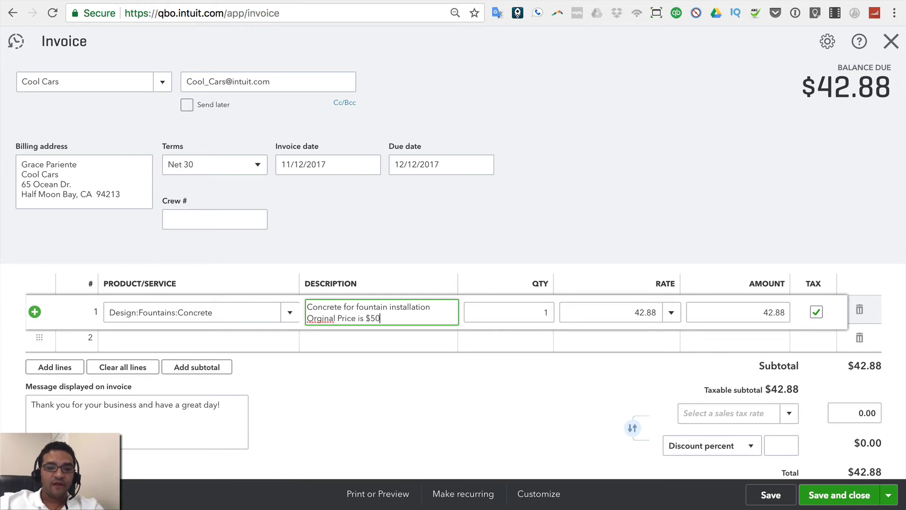
right_click(328, 318)
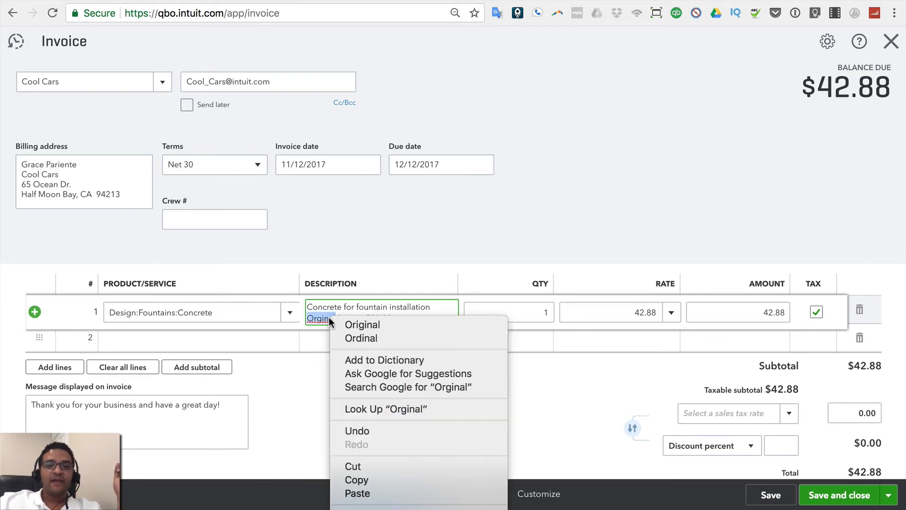
click(341, 322)
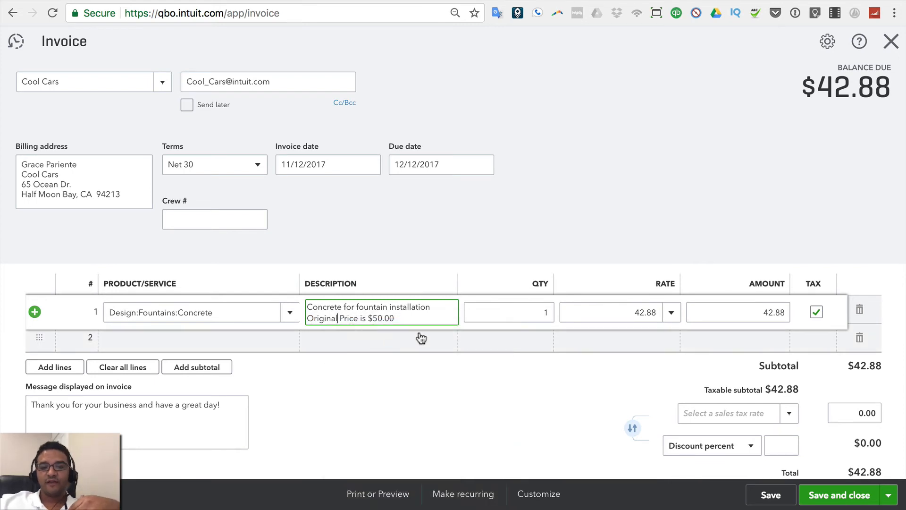
click(495, 309)
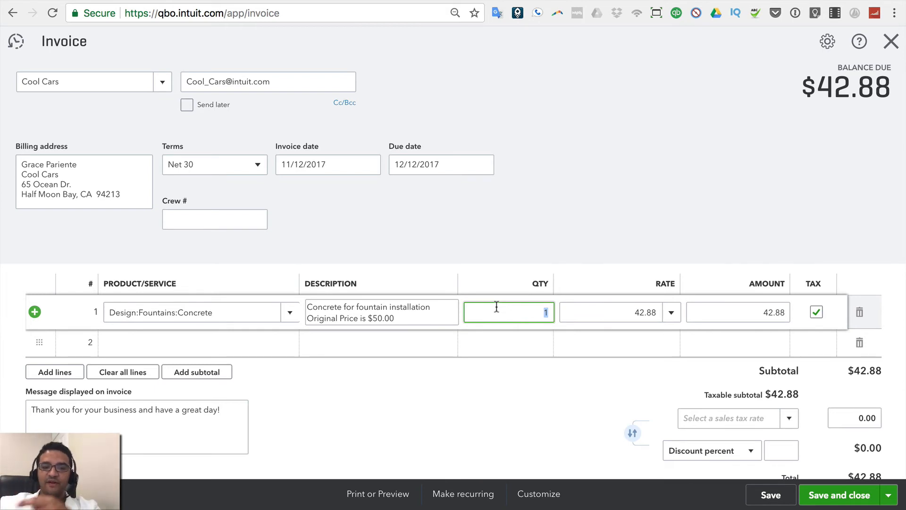
drag(415, 318, 289, 321)
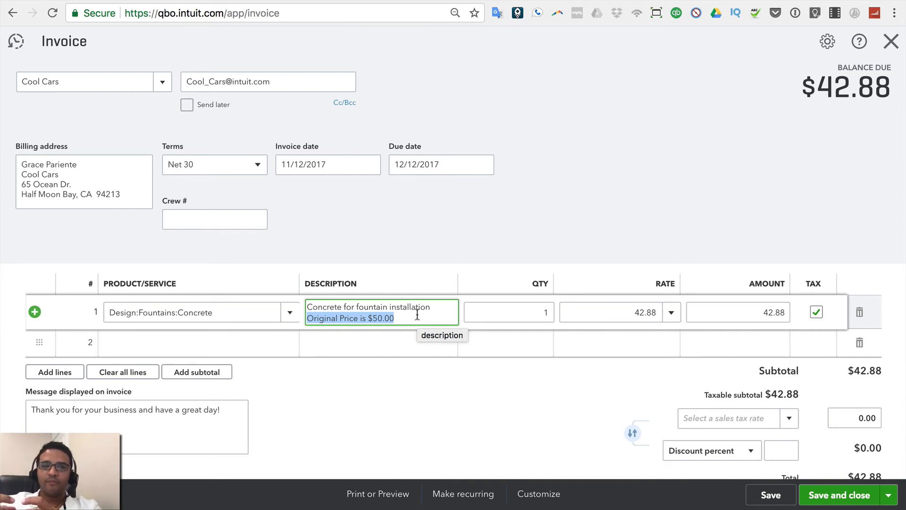
click(646, 266)
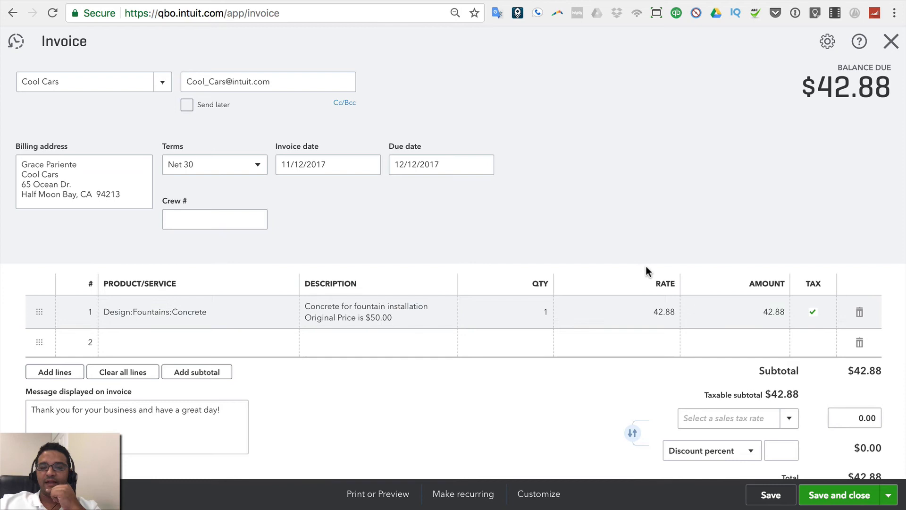
Step: Choose the New 15% Discount rate for the Concrete line, and save and close the invoice
click(676, 316)
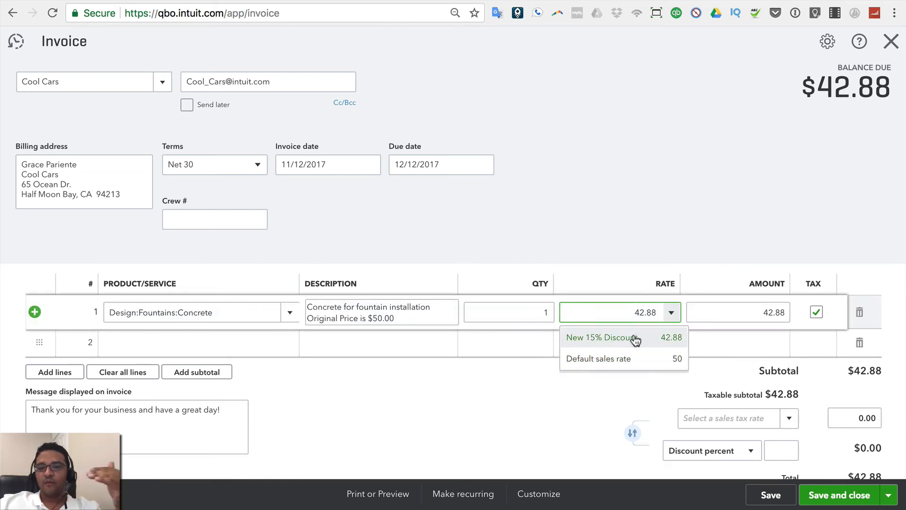
click(681, 338)
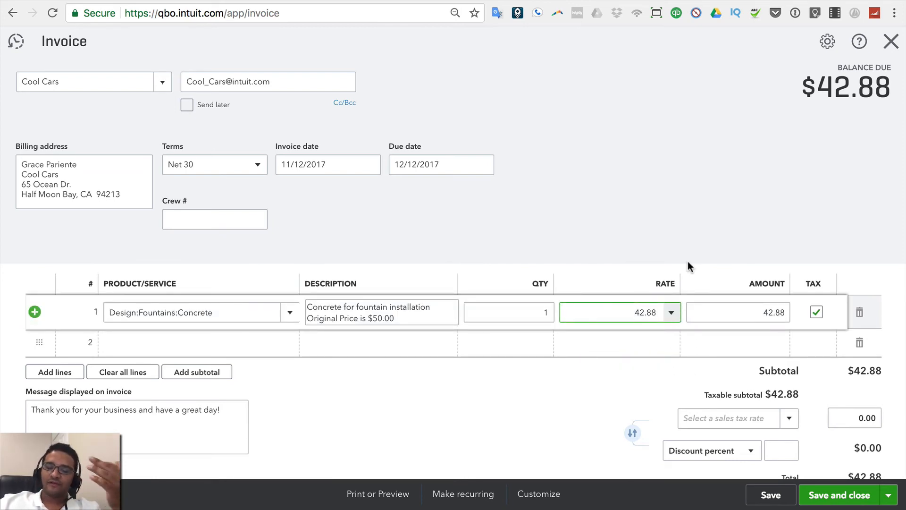
click(676, 228)
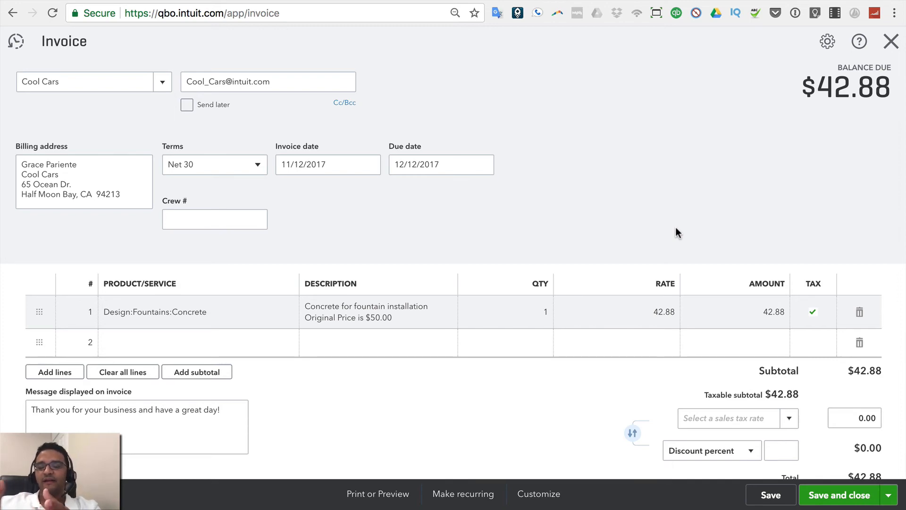
scroll(675, 229, down, 3)
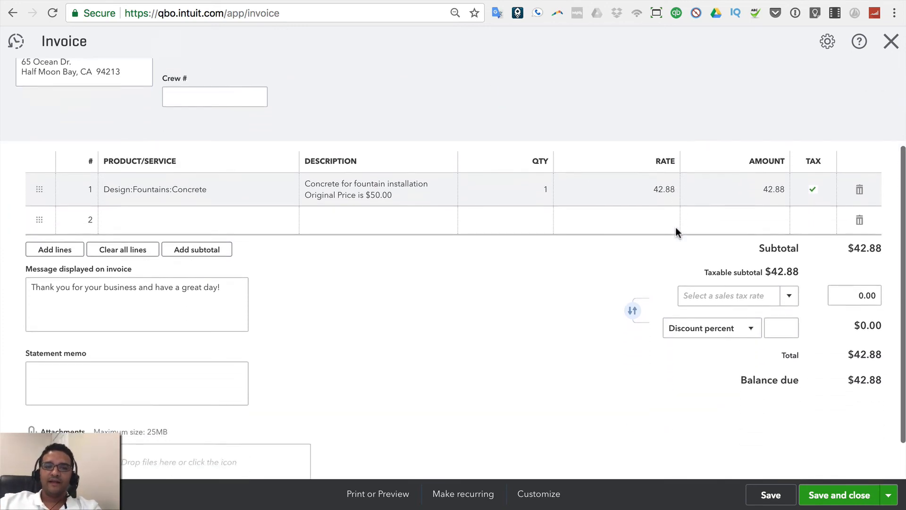
scroll(675, 228, up, 3)
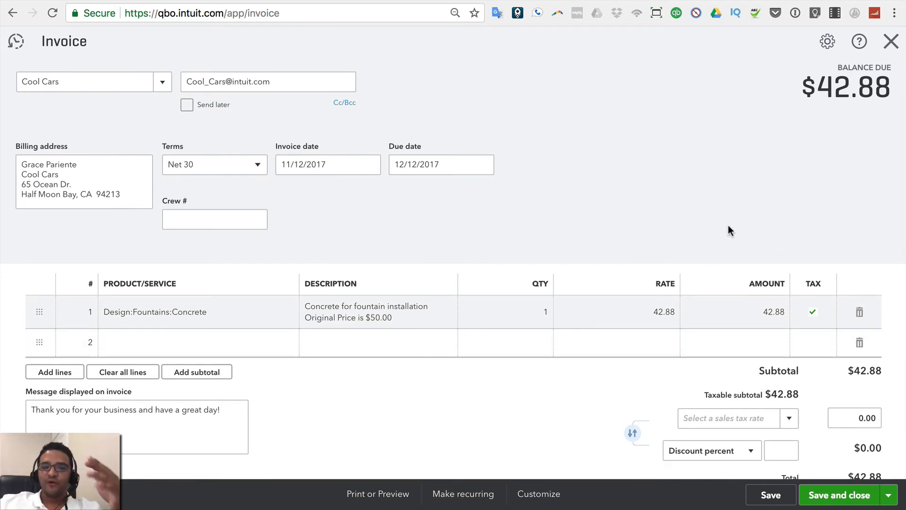
click(848, 495)
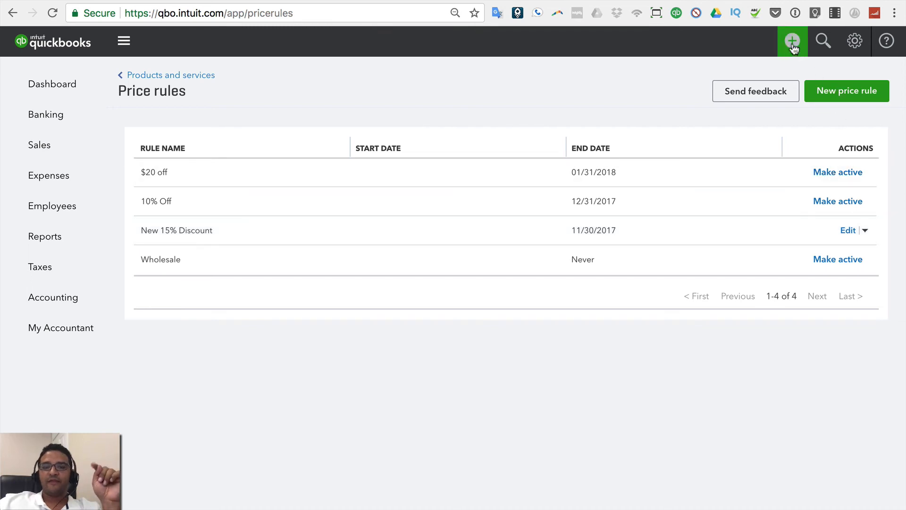
Step: Find and reopen the invoice just saved for Cool Cars, and set its invoice date to 12/05/2017
click(824, 41)
click(428, 174)
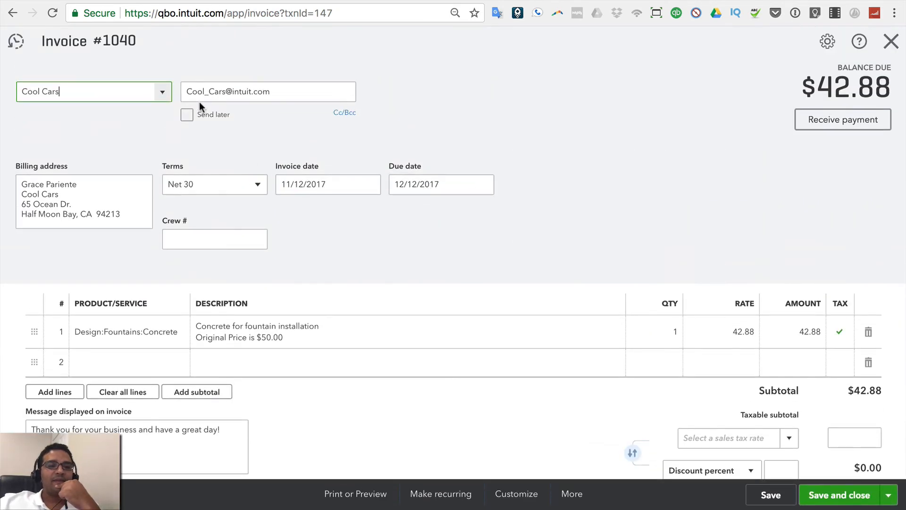
click(452, 186)
click(348, 188)
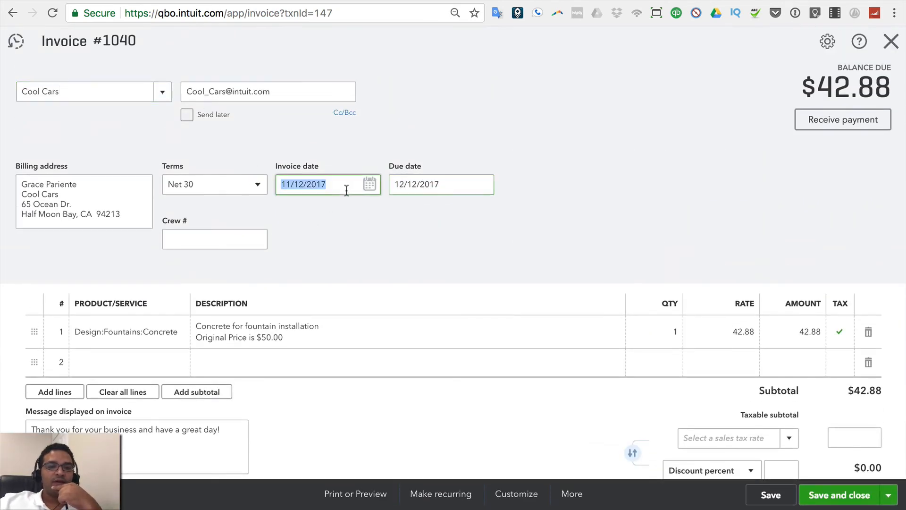
click(370, 184)
click(397, 218)
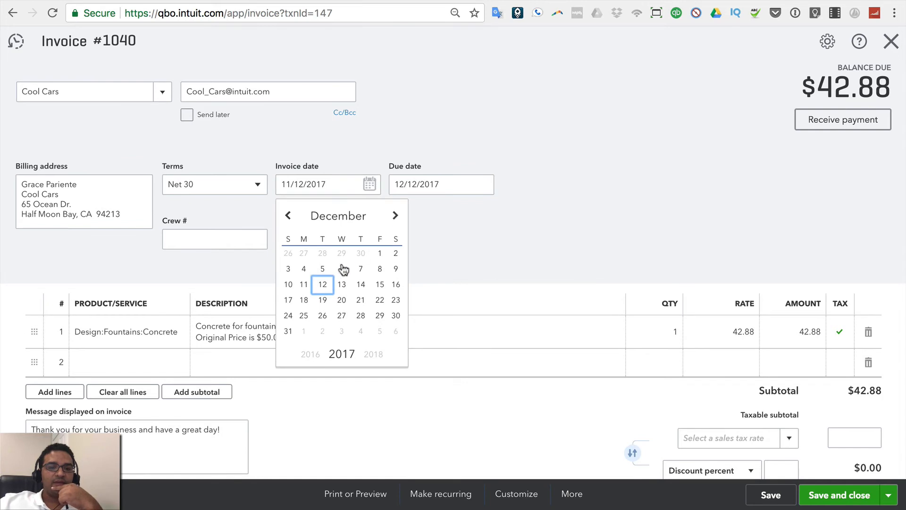
click(324, 271)
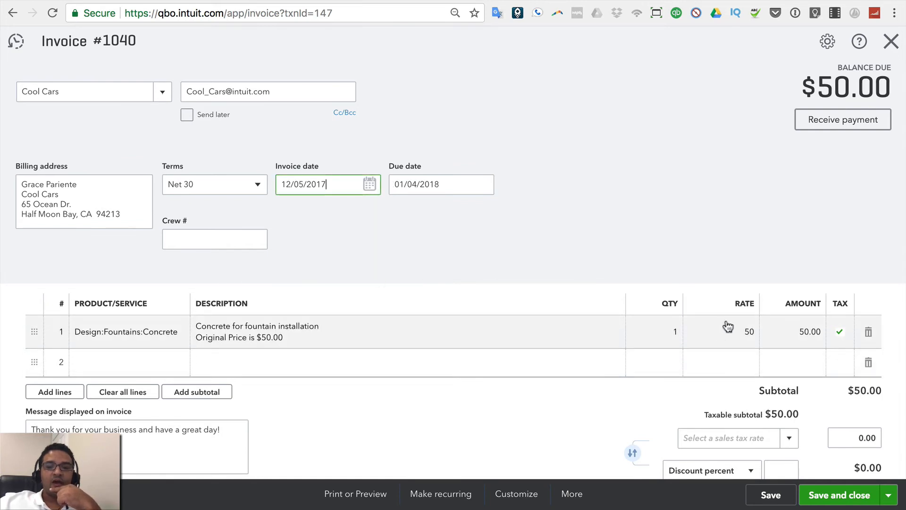
Step: Check the rate choices on the redated invoice's Concrete line, and save and close the invoice
click(729, 328)
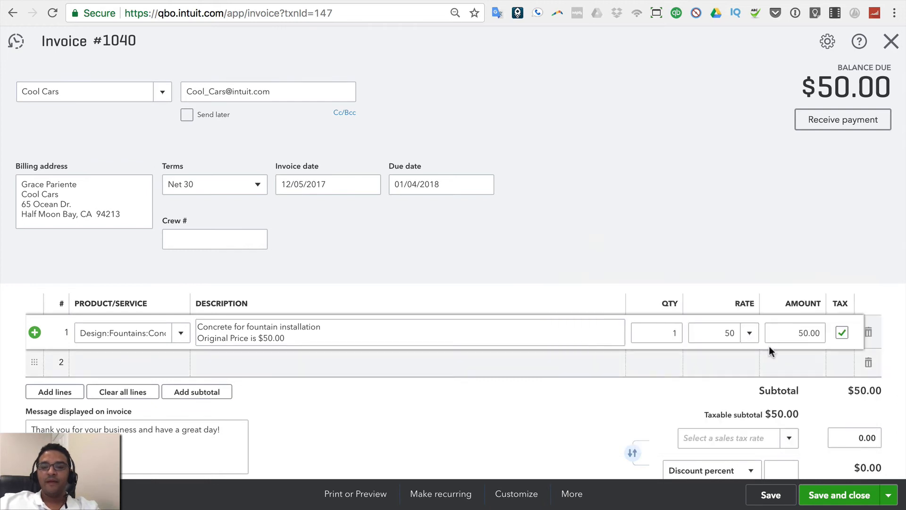
click(750, 335)
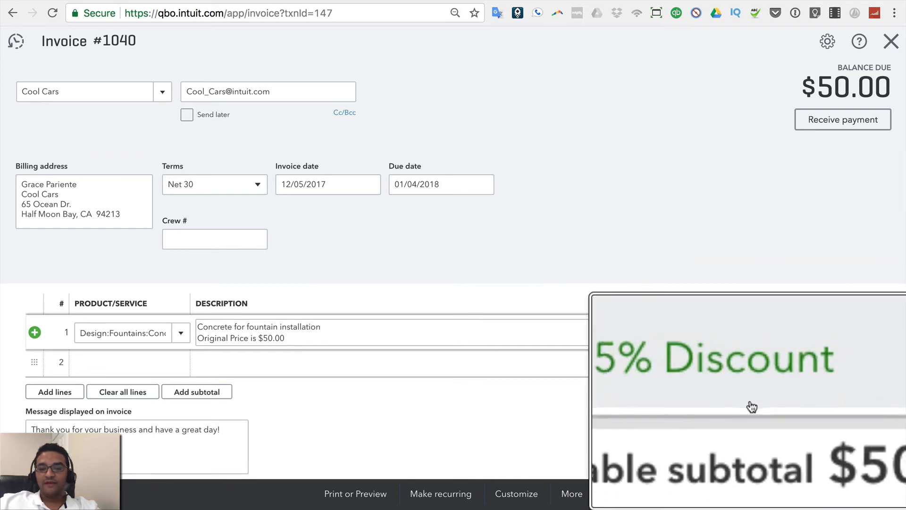
click(675, 239)
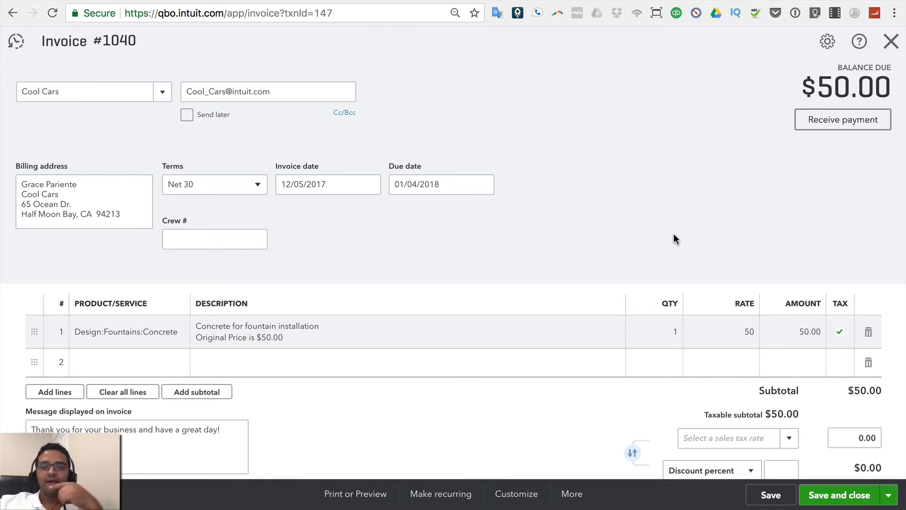
click(857, 496)
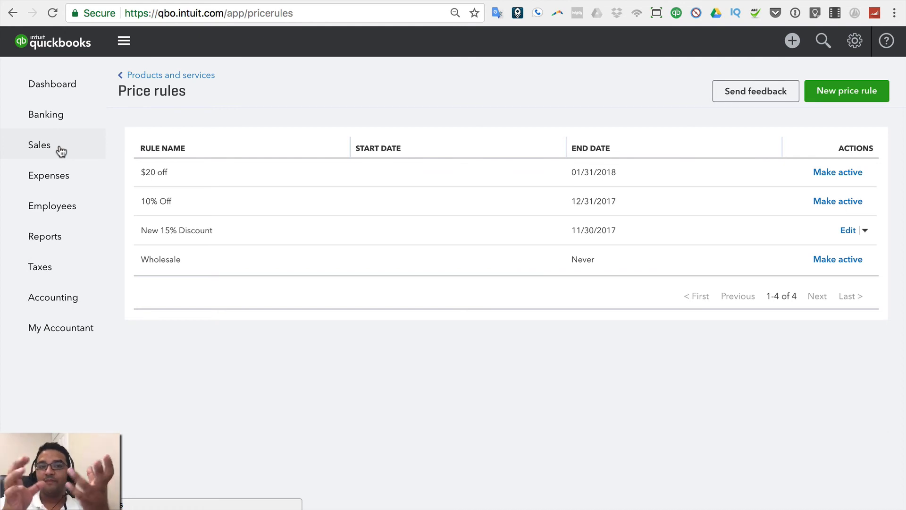
Step: Go to the sales area and show its list of customers
click(60, 151)
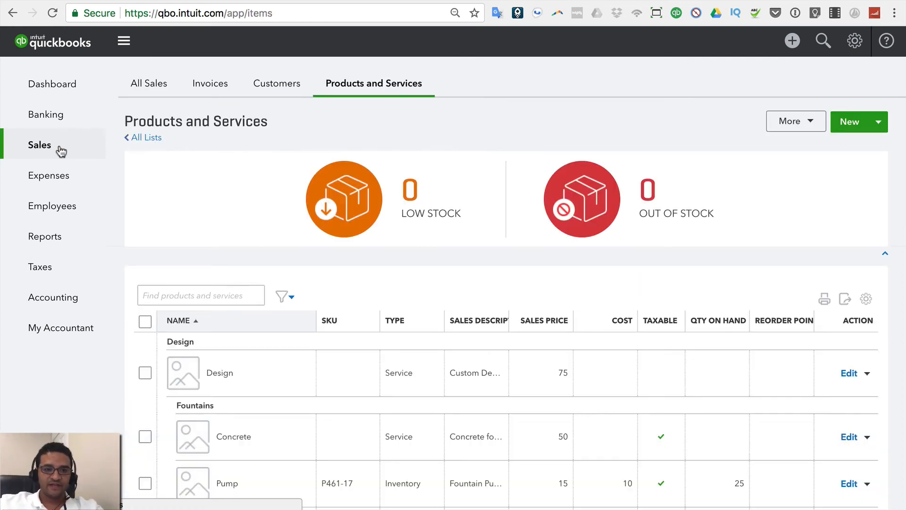
click(279, 87)
scroll(278, 88, down, 1)
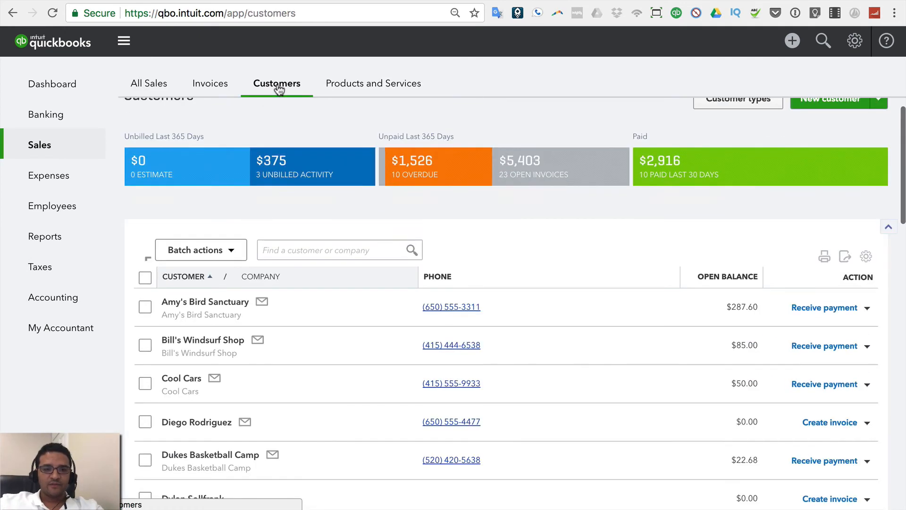
Step: Open the Amy's Bird Sanctuary customer record for editing and show its additional information
click(205, 305)
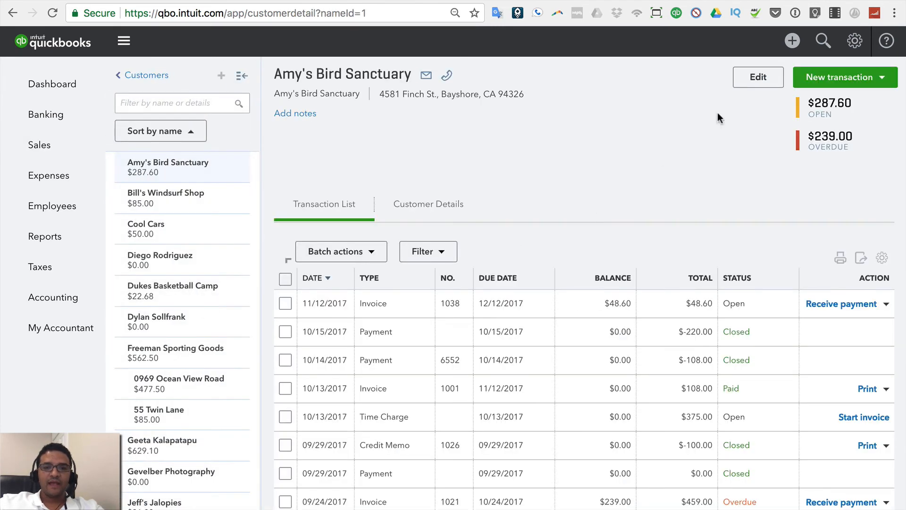
click(754, 78)
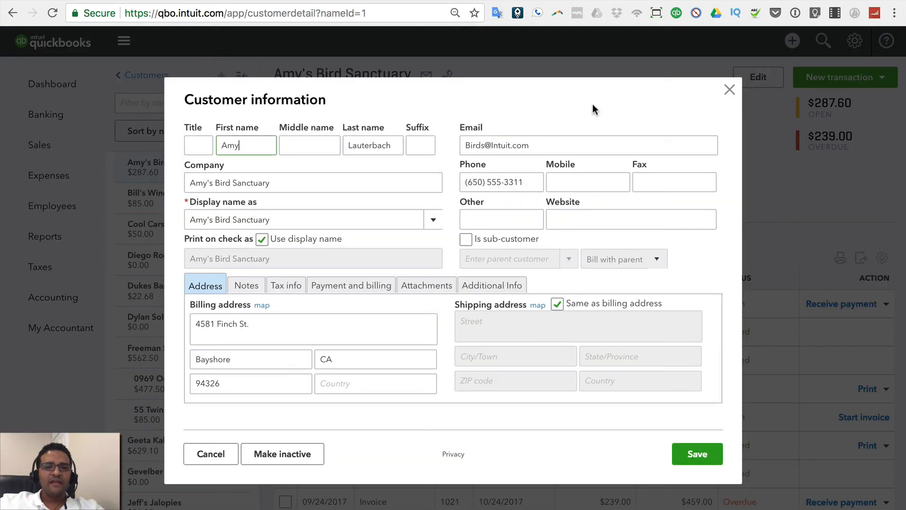
click(489, 287)
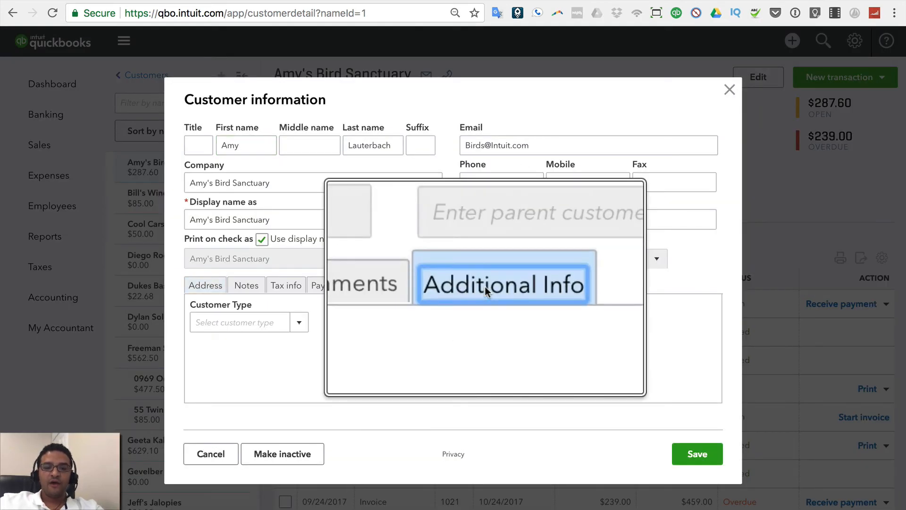
right_click(486, 287)
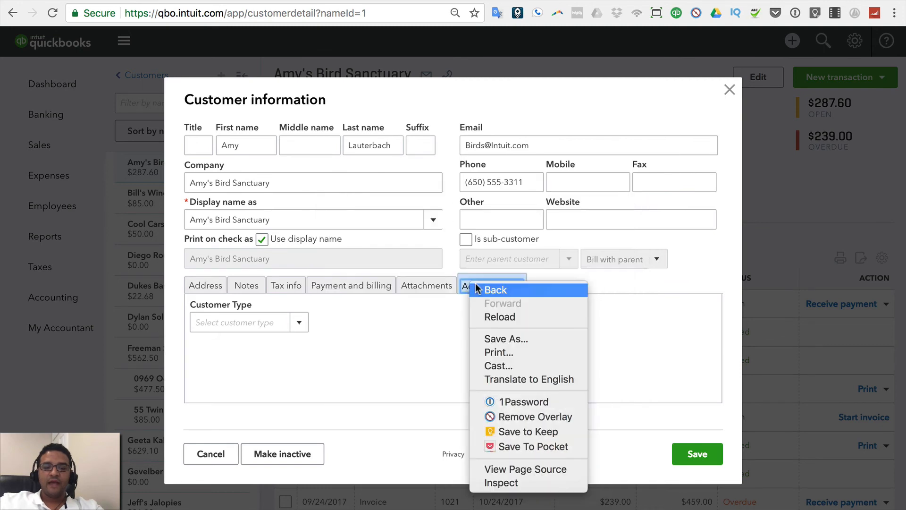
click(475, 283)
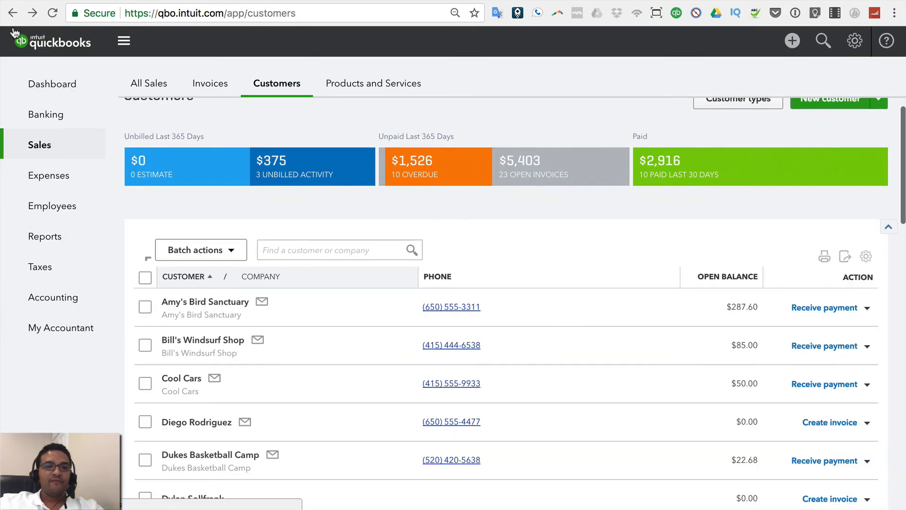
click(32, 13)
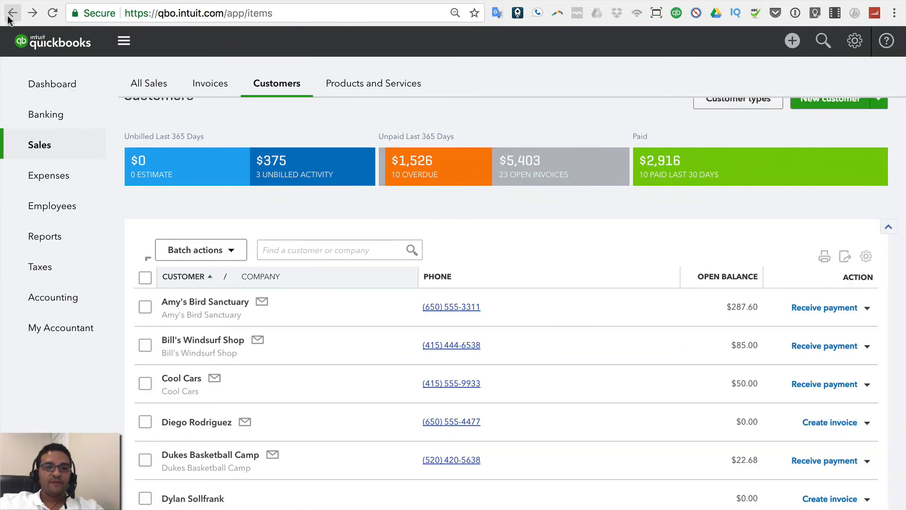
click(32, 14)
click(32, 14)
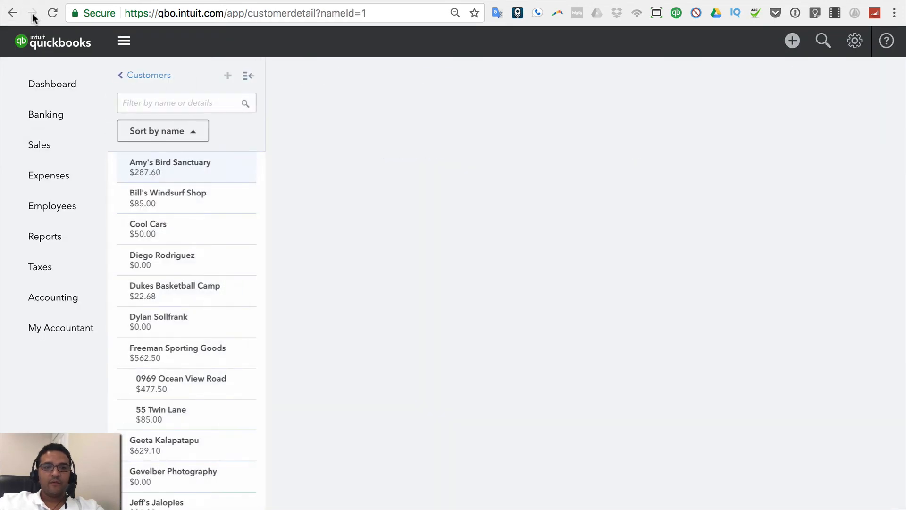
Step: Edit the Amy's Bird Sanctuary record, enter NEW CUSTOMER as the customer type in its additional information, and save the record
click(751, 77)
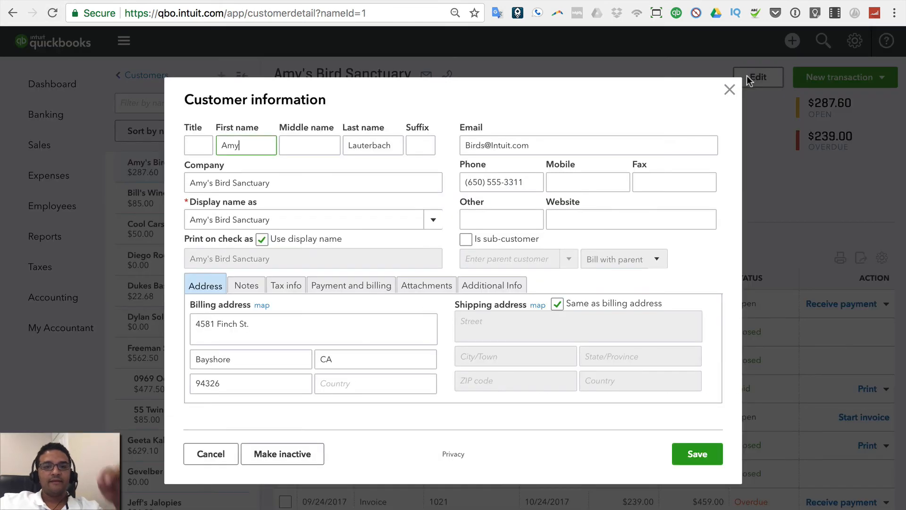
click(494, 286)
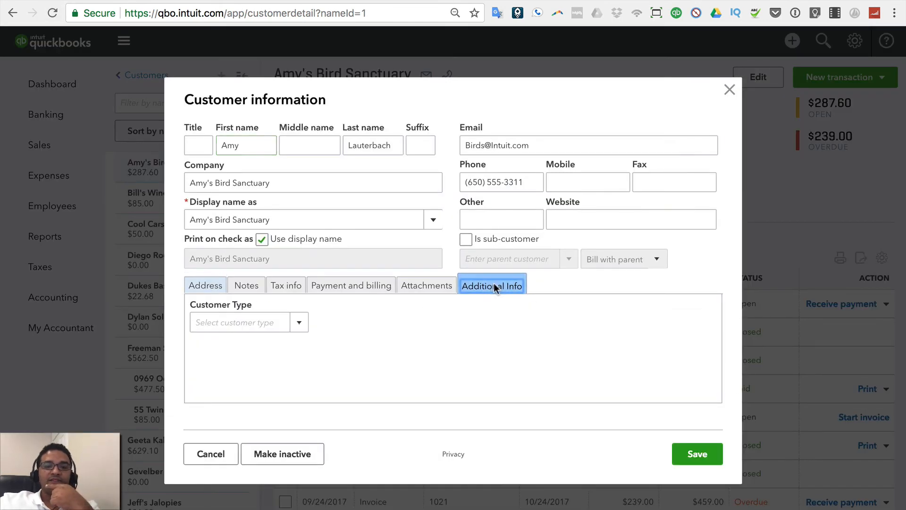
click(297, 323)
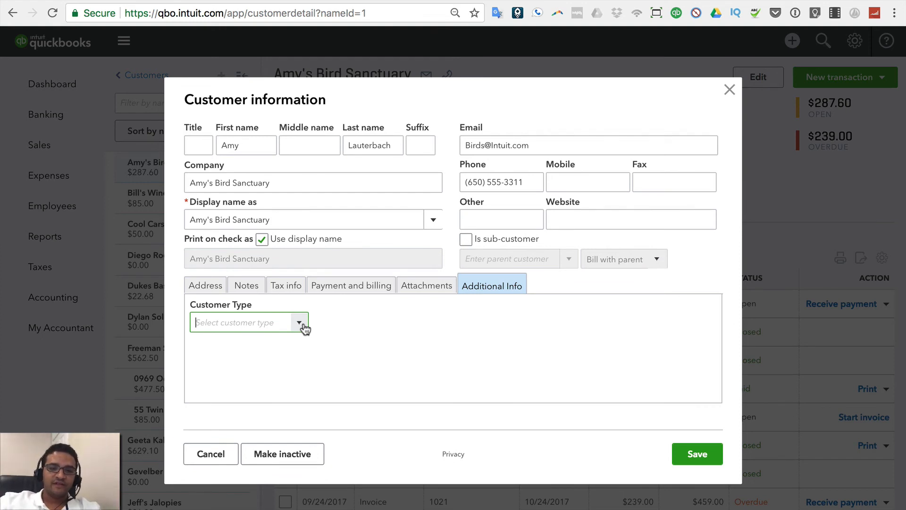
click(232, 326)
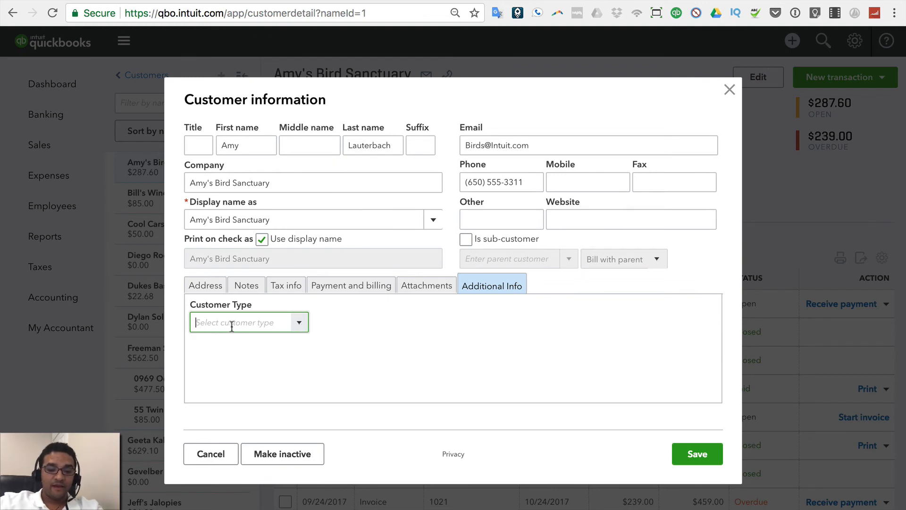
text(NEW)
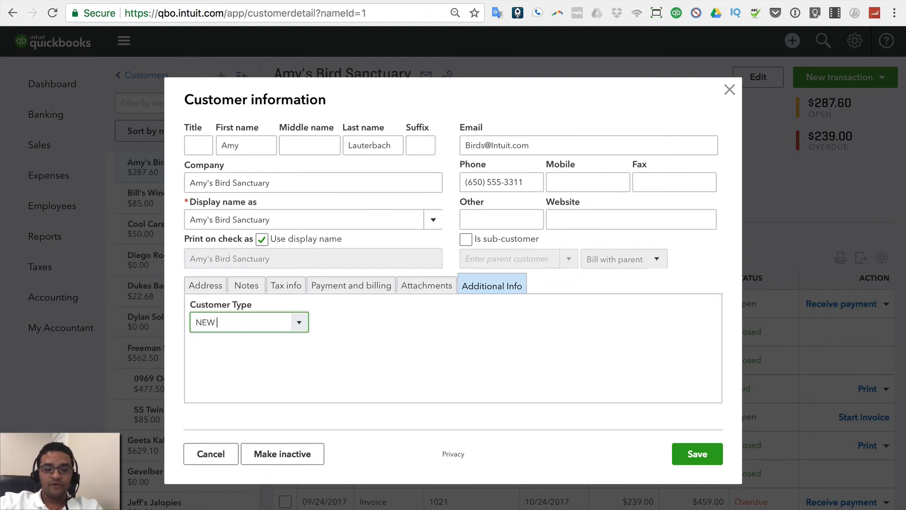
text( CUSTOMER)
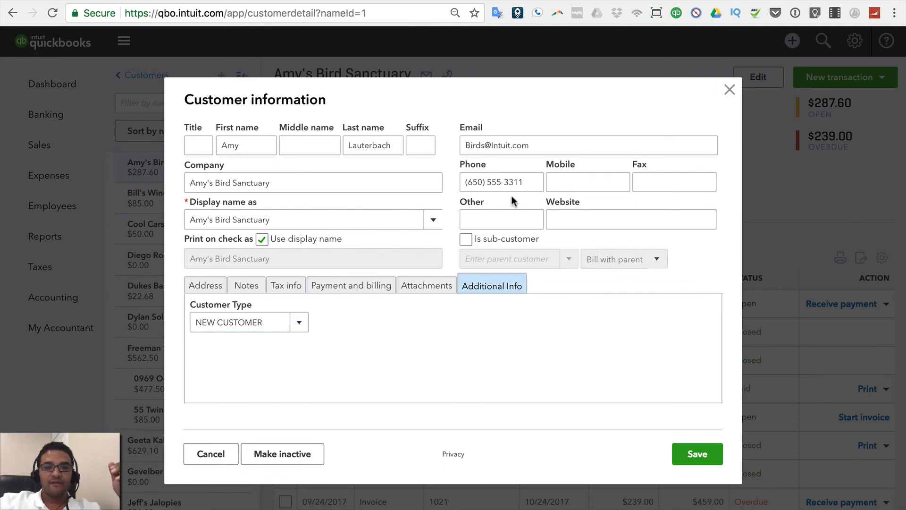
click(502, 214)
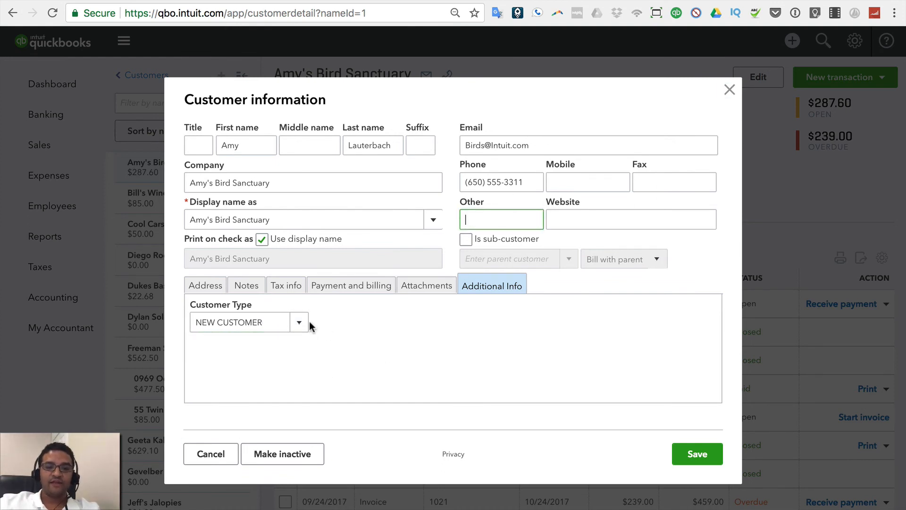
drag(271, 322, 104, 327)
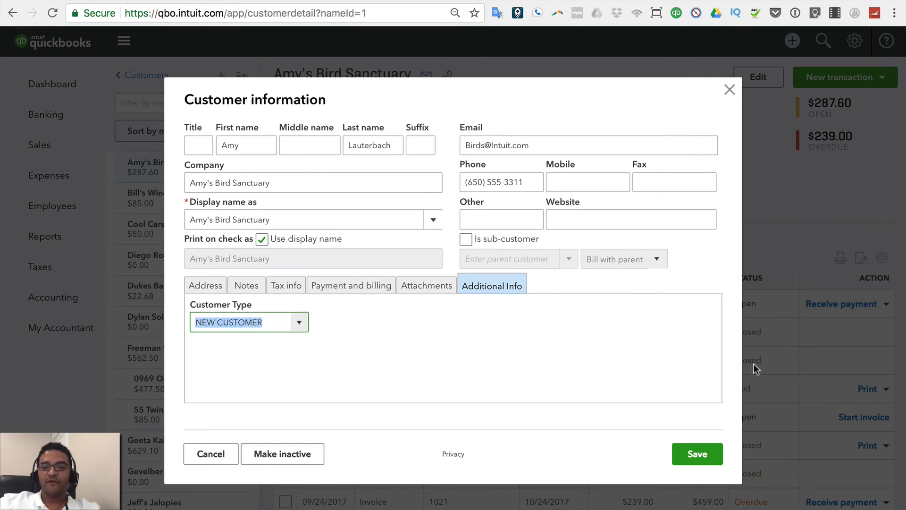
click(694, 454)
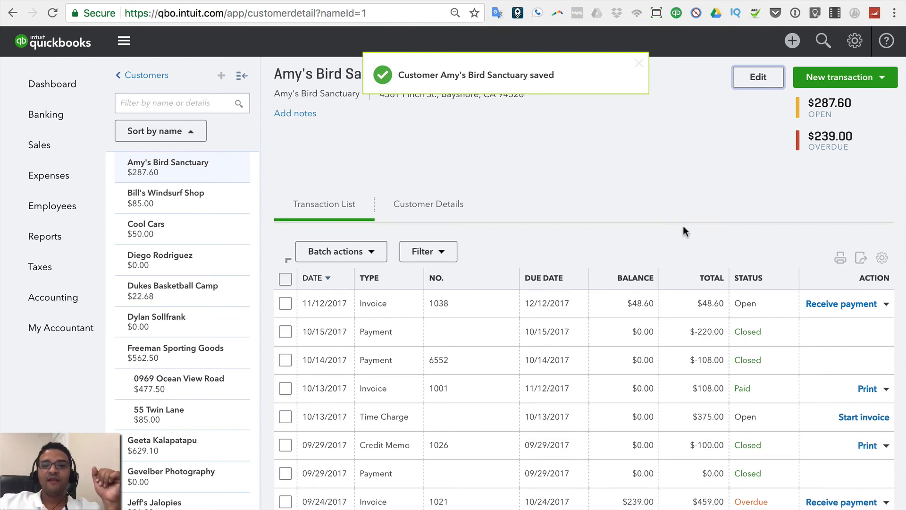
Step: Check the customer type in the Amy's Bird Sanctuary details and edit form, and close the form without saving
click(430, 204)
scroll(640, 303, down, 1)
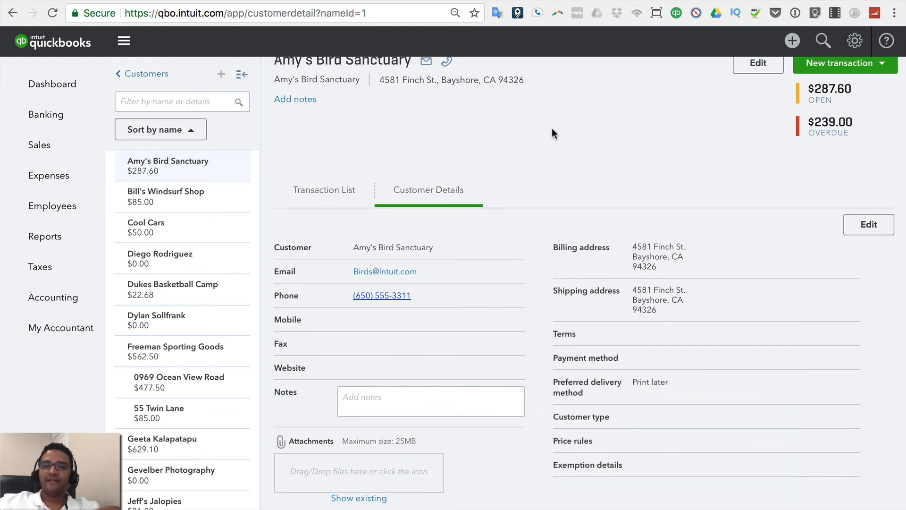
scroll(551, 128, up, 1)
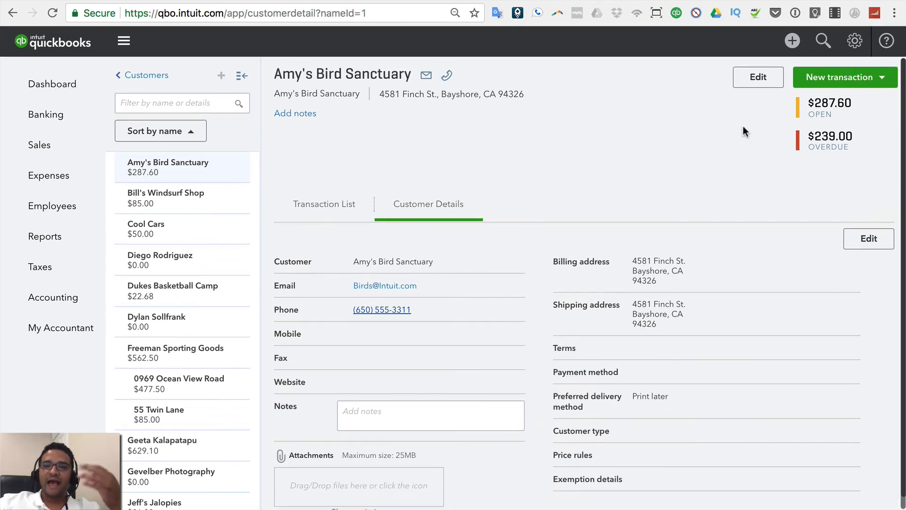
click(752, 80)
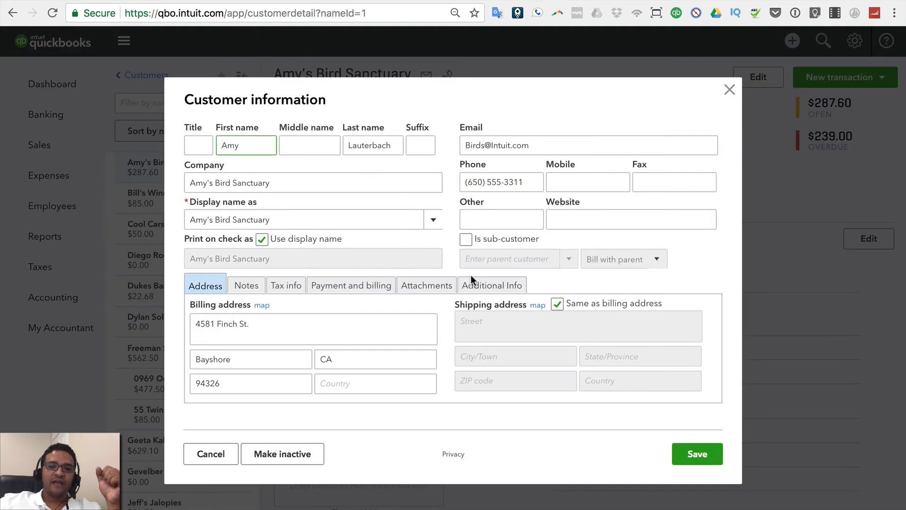
click(472, 284)
click(222, 459)
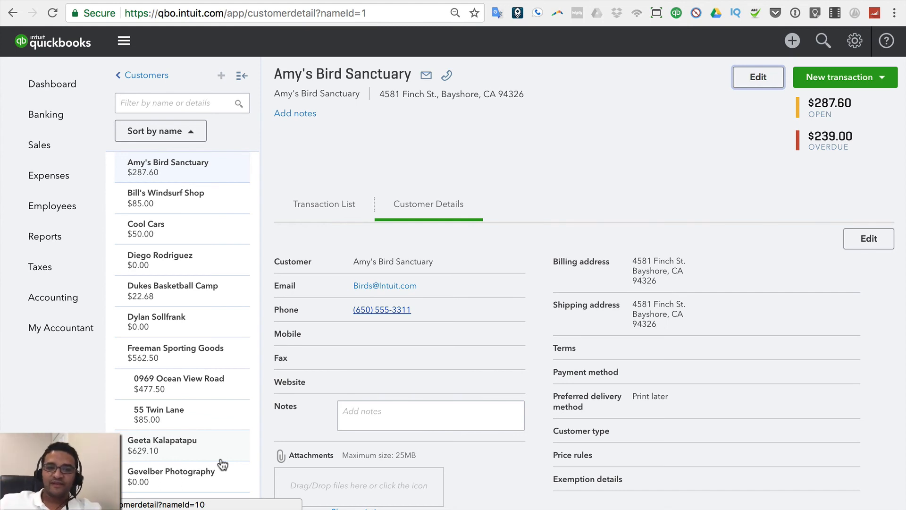
Step: Leave the customer record, go to the price rules of the products and services list, and open the New 15% Discount rule for editing
click(142, 76)
click(53, 87)
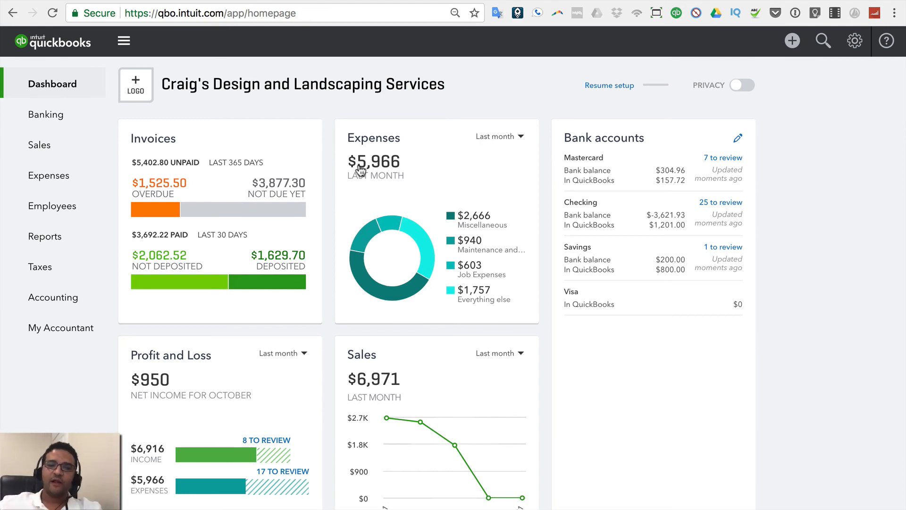
click(855, 40)
click(525, 151)
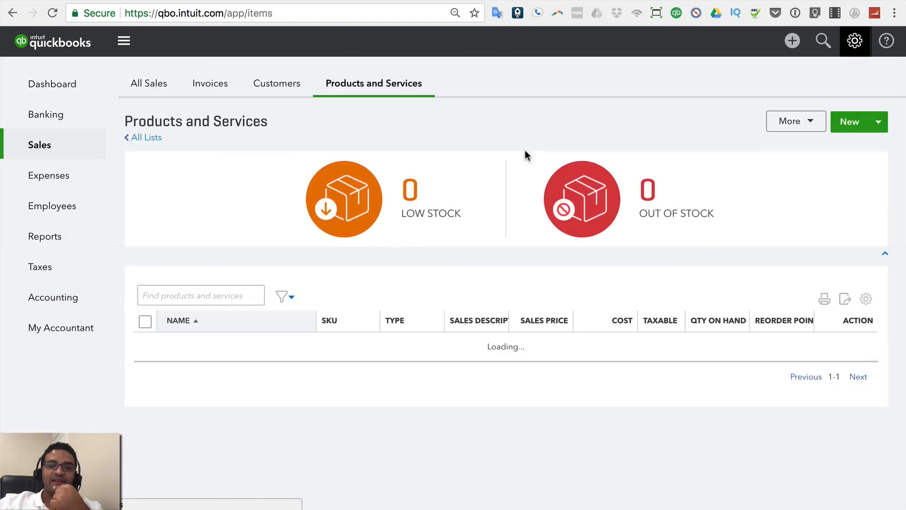
click(785, 124)
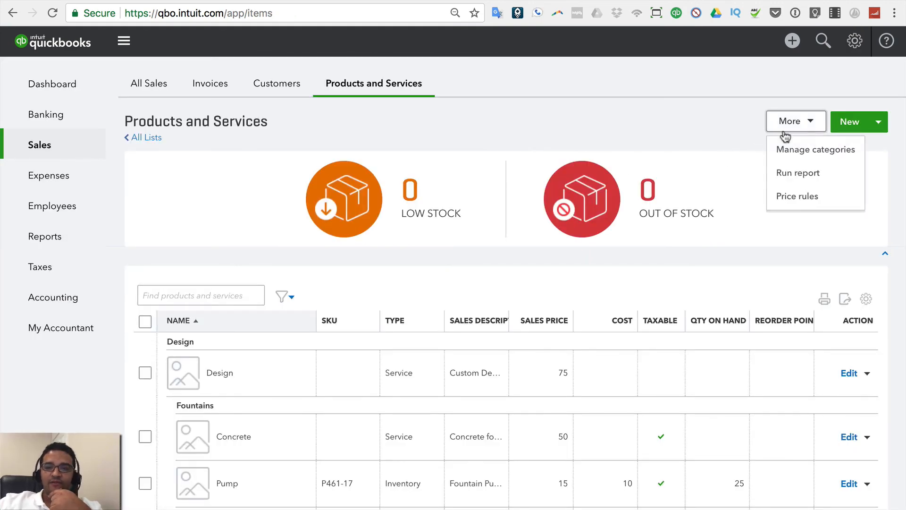
click(795, 197)
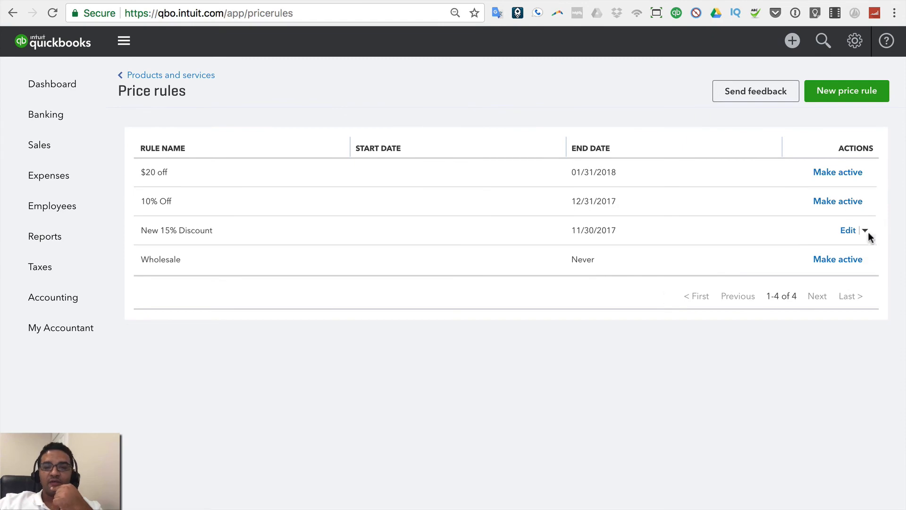
click(850, 232)
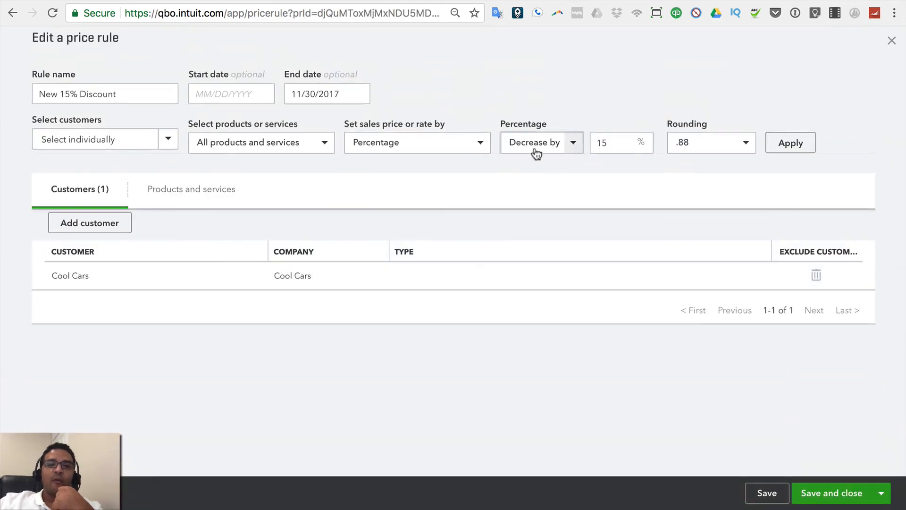
Step: Switch the New 15% Discount rule to a custom price per item, and show its products and services
click(573, 142)
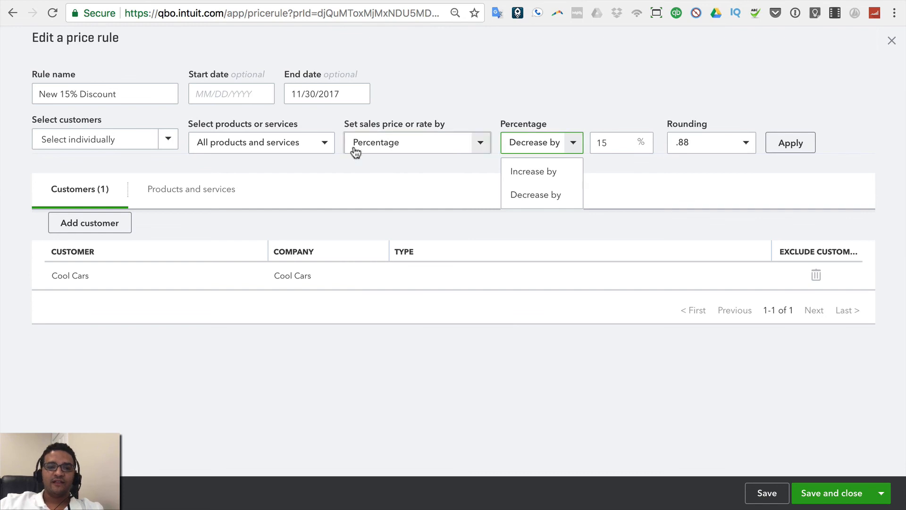
click(478, 142)
click(402, 218)
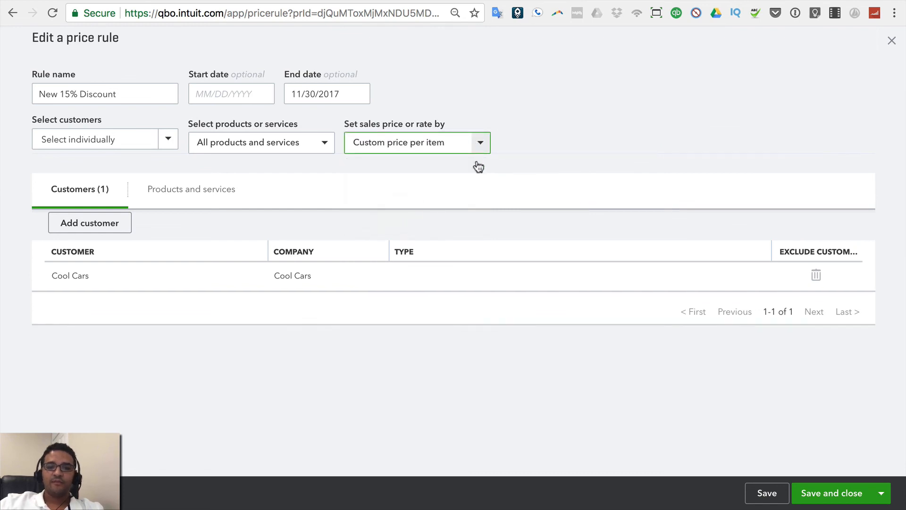
click(205, 200)
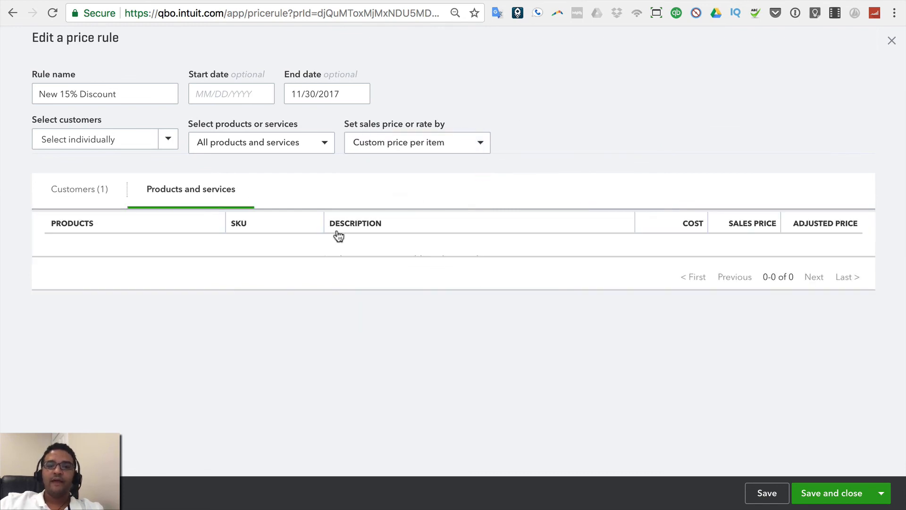
scroll(680, 354, down, 3)
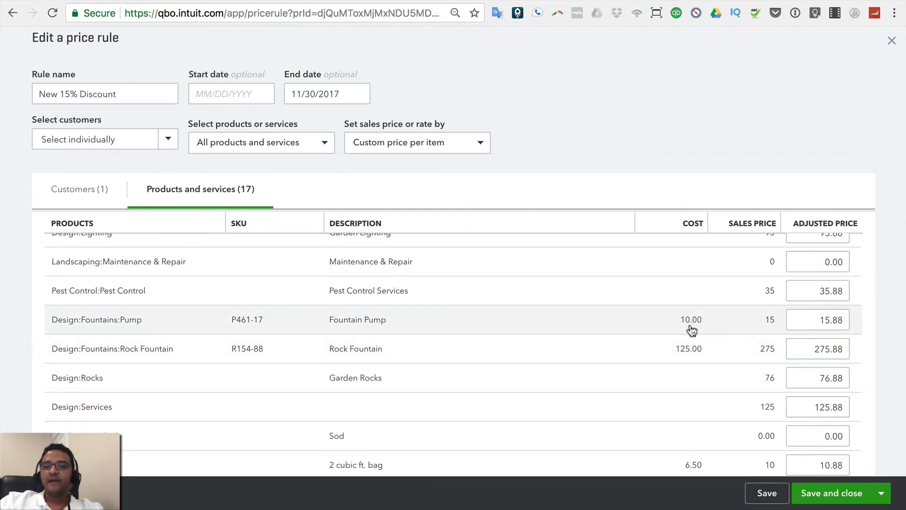
Step: Set the adjusted price of the Fountain Pump to its cost plus 20% by entering the calculation 10*1.2
click(837, 321)
drag(837, 321, 845, 320)
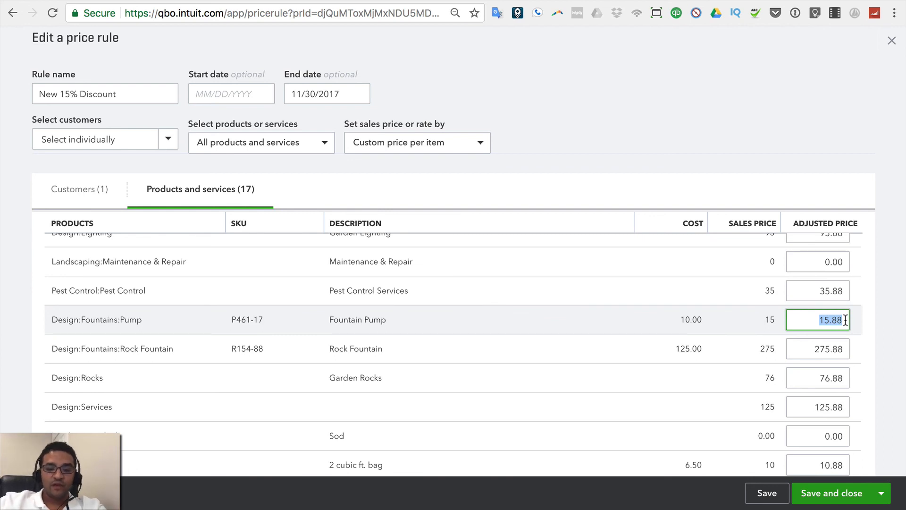
text(10)
text(.)
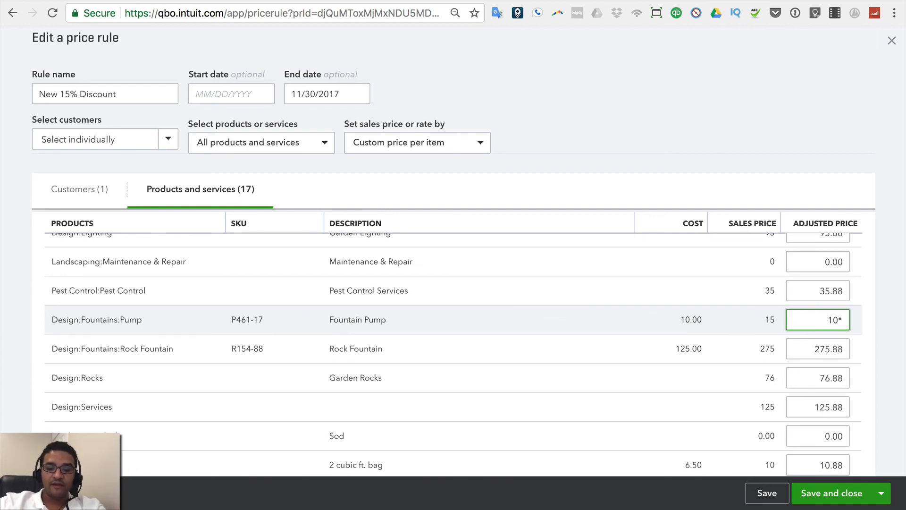
text(.20)
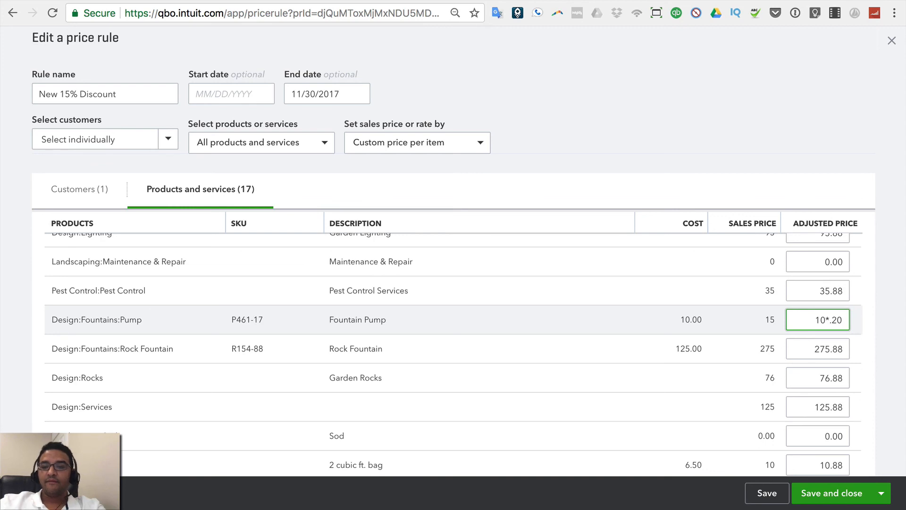
key(BackSpace)
key(BackSpace)
key(BackSpace)
text(1.2)
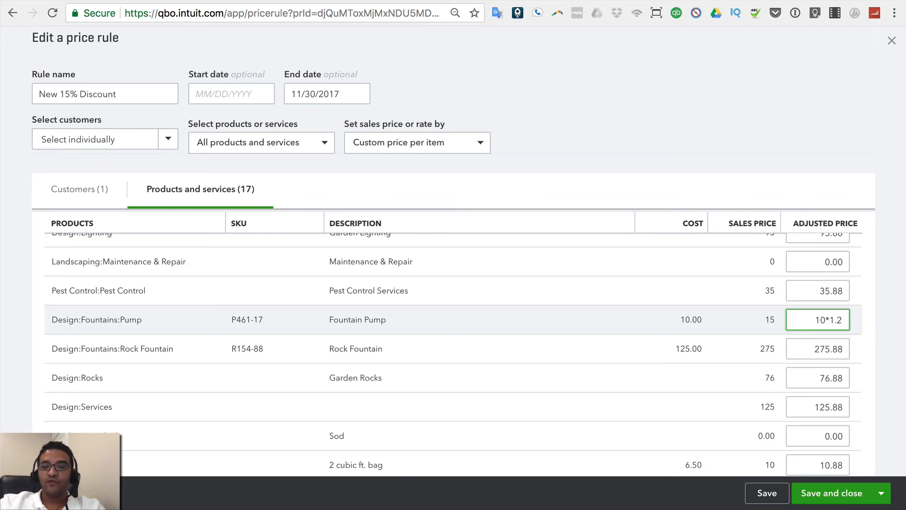
key(Tab)
click(823, 319)
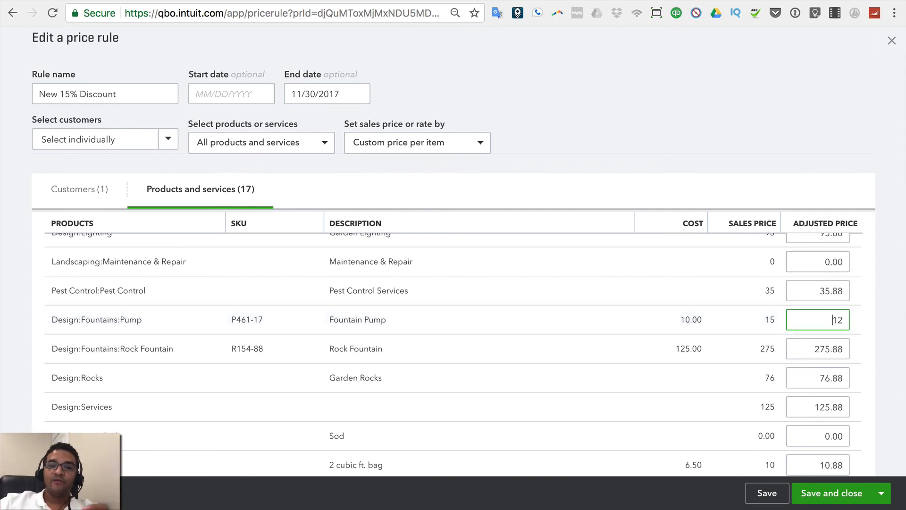
Step: Leave the New 15% Discount rule without saving its changes, and return to the dashboard
click(892, 42)
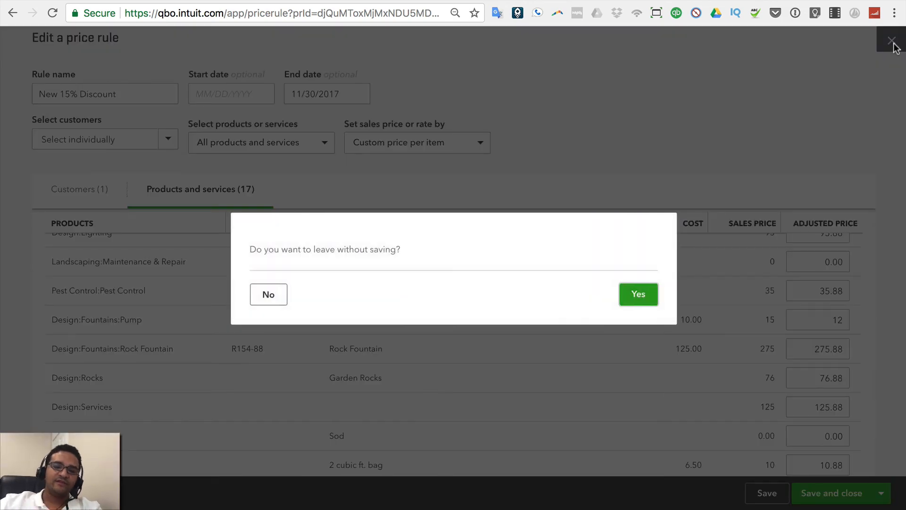
click(637, 295)
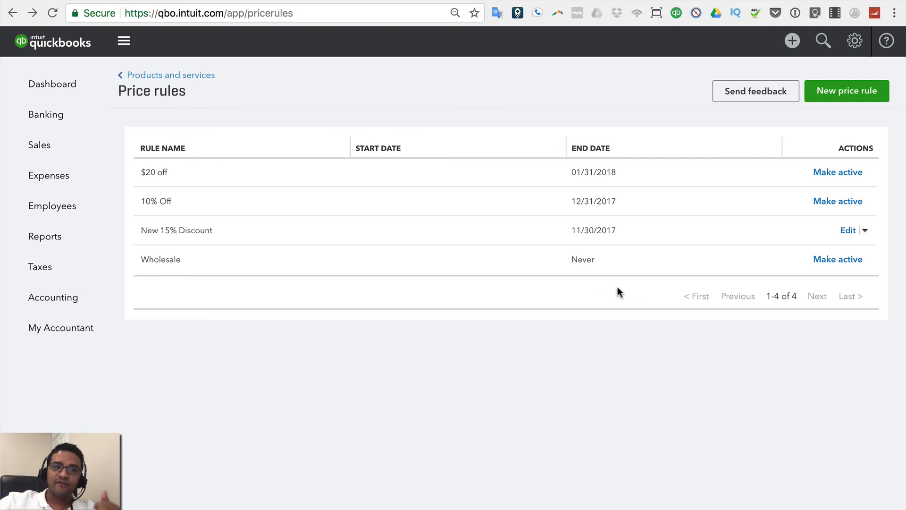
click(46, 93)
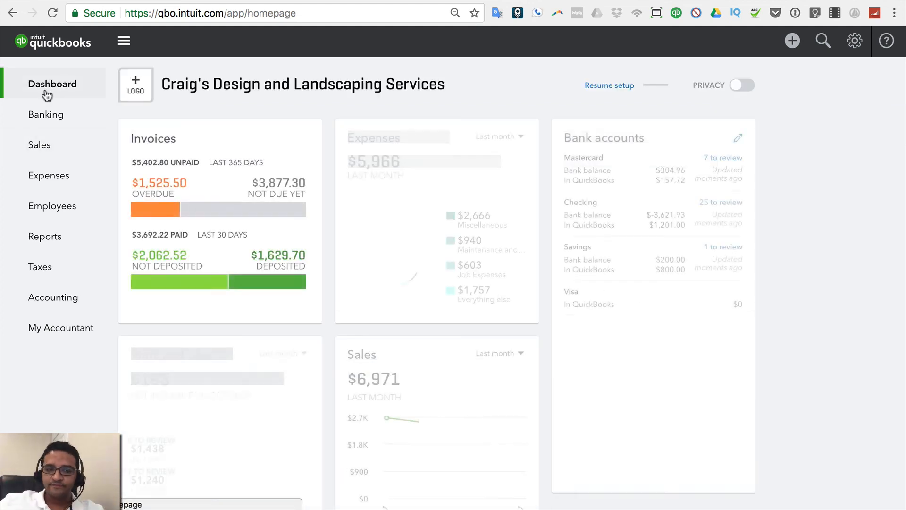